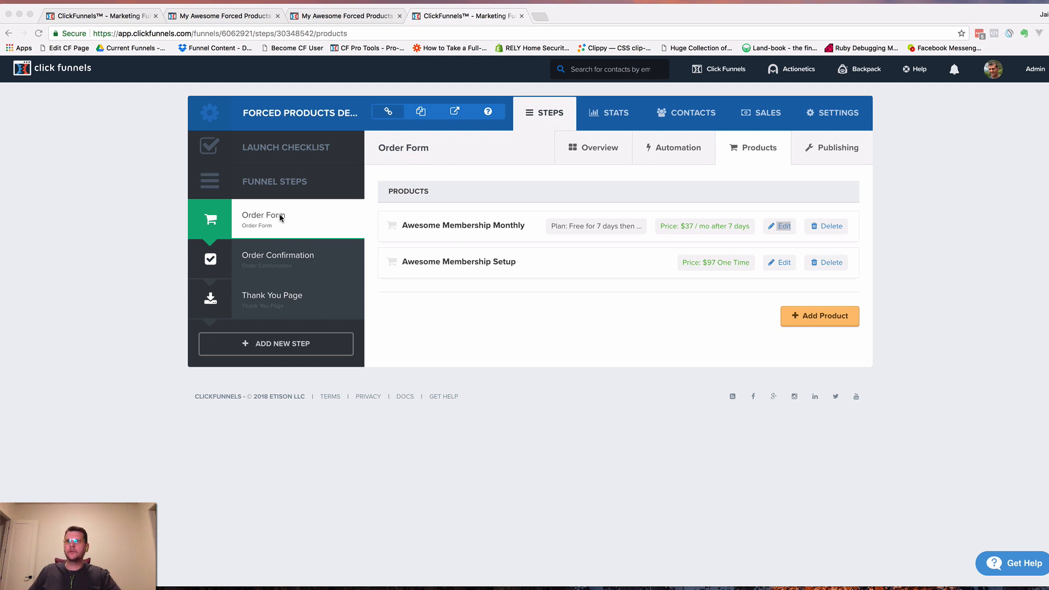
Review the order form in the page editor and return to the Order Form step's product list.
{"action": "left_click", "coordinate": [234, 20]}
{"action": "scroll", "coordinate": [340, 305], "scroll_direction": "down", "scroll_amount": 3}
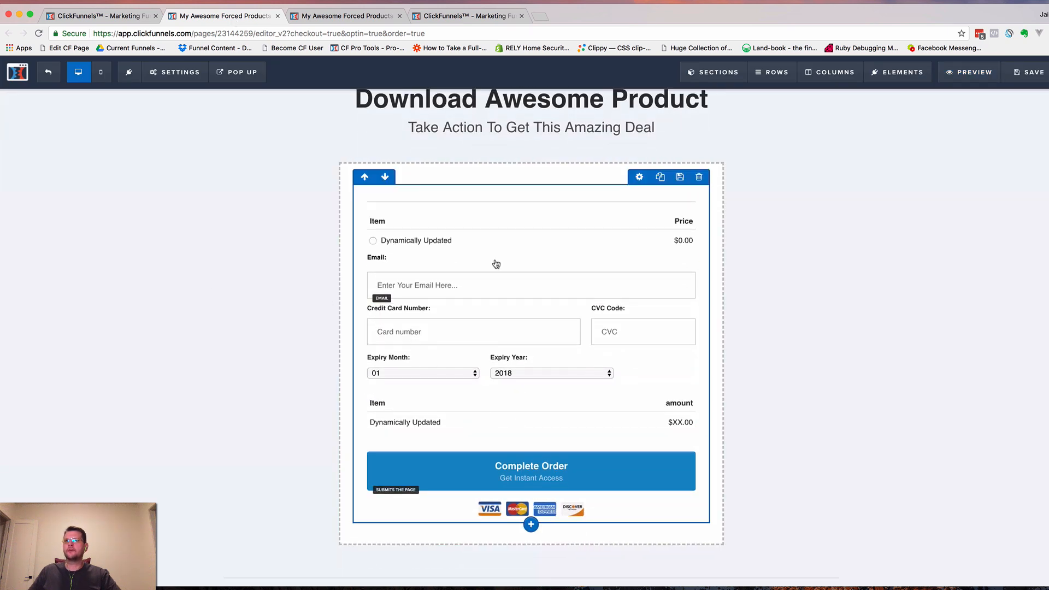
{"action": "left_click", "coordinate": [442, 20]}
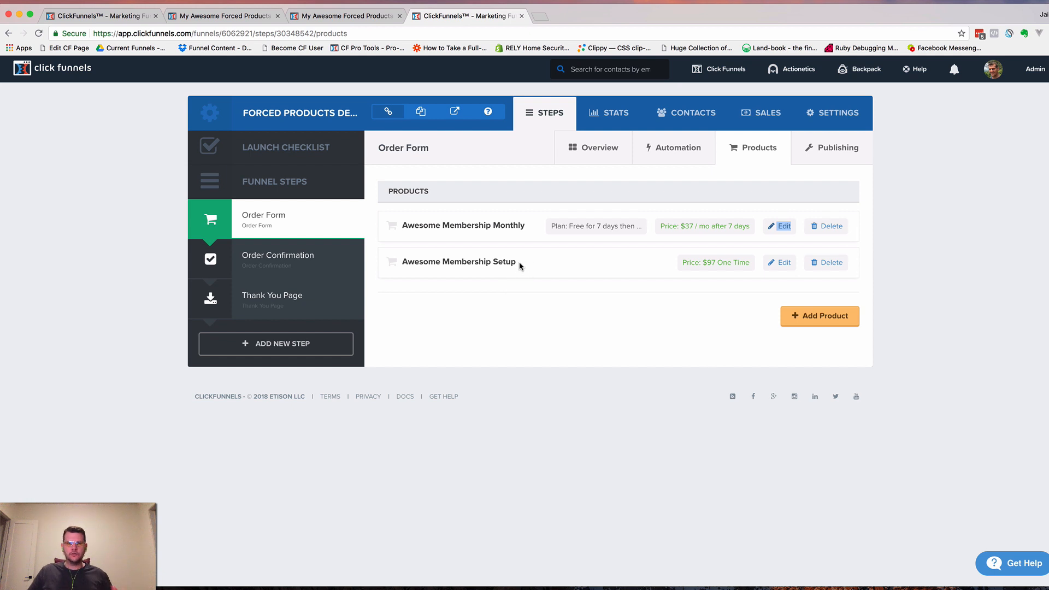
{"action": "scroll", "coordinate": [519, 261], "scroll_direction": "right", "scroll_amount": 1}
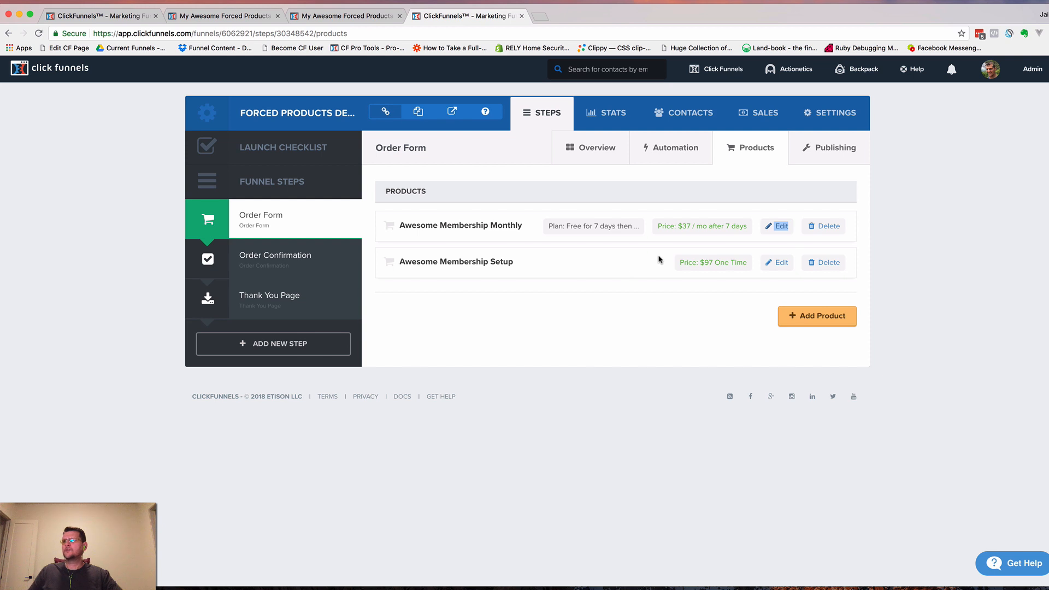
{"action": "left_click", "coordinate": [631, 261]}
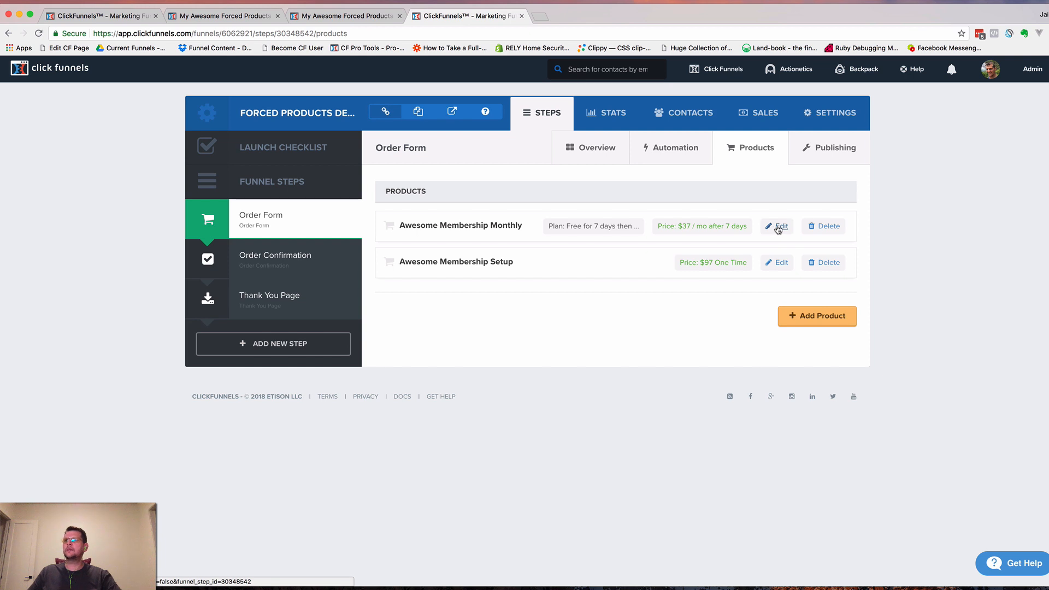
Copy the edit link address of Awesome Membership Monthly, paste it into a new browser tab's address and highlight the product ID.
{"action": "scroll", "coordinate": [780, 230], "scroll_direction": "left", "scroll_amount": 1}
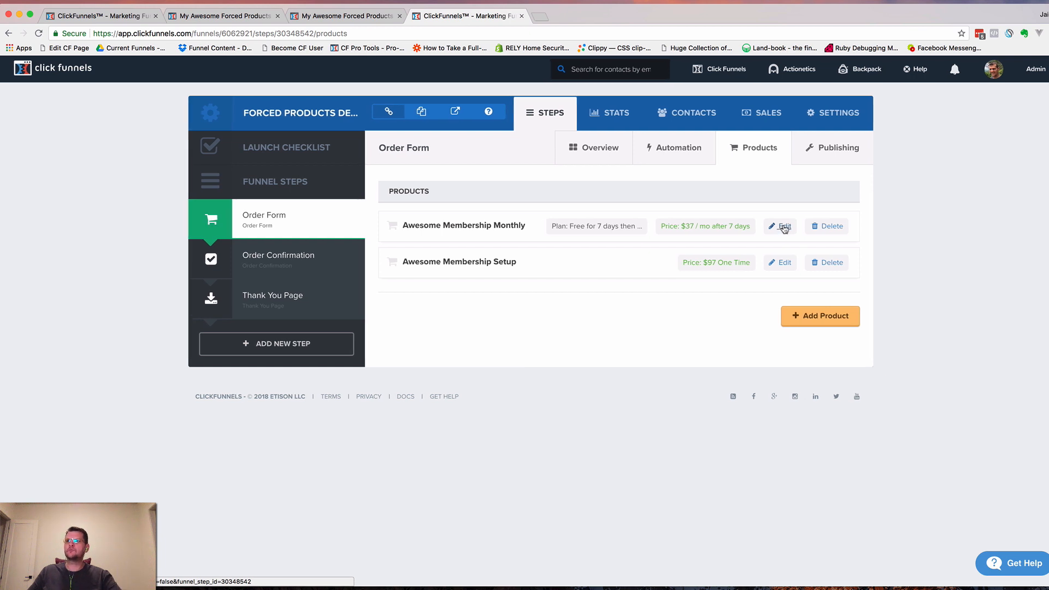
{"action": "right_click", "coordinate": [785, 228]}
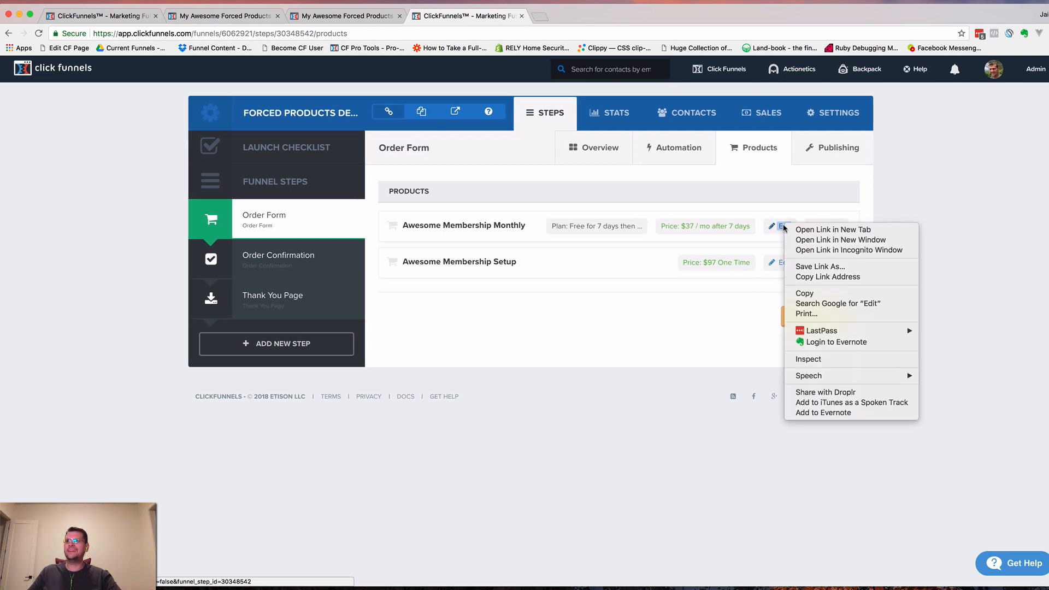
{"action": "left_click", "coordinate": [827, 277]}
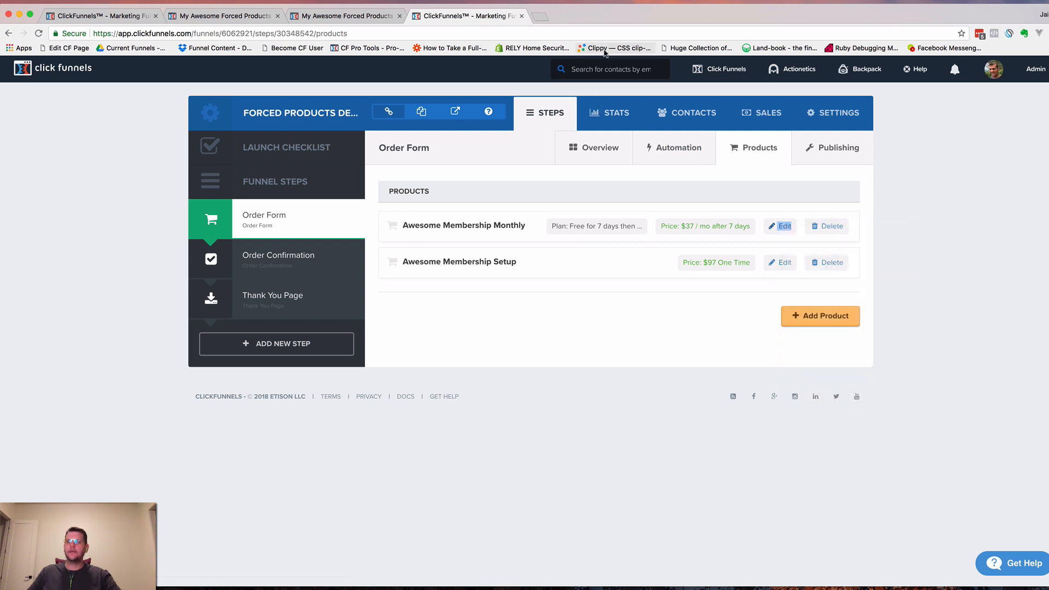
{"action": "key", "text": "super+t"}
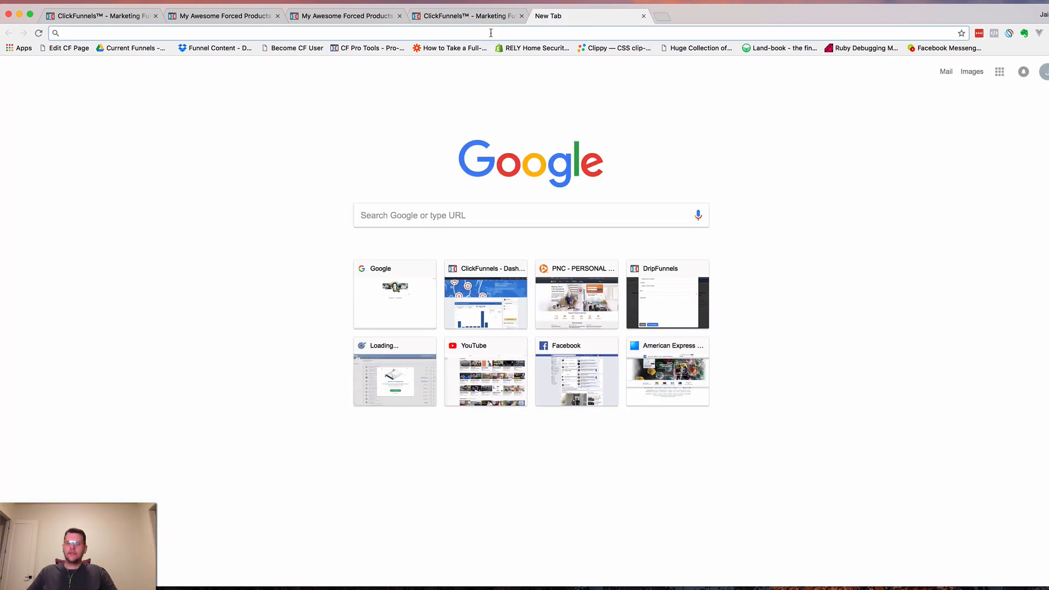
{"action": "key", "text": "super+v"}
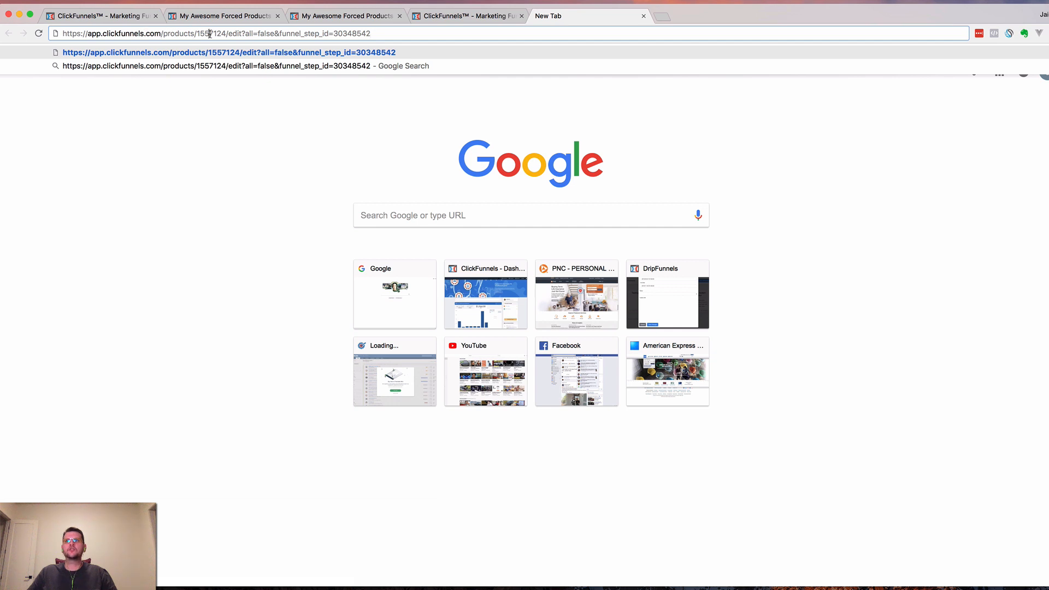
{"action": "double_click", "coordinate": [211, 34]}
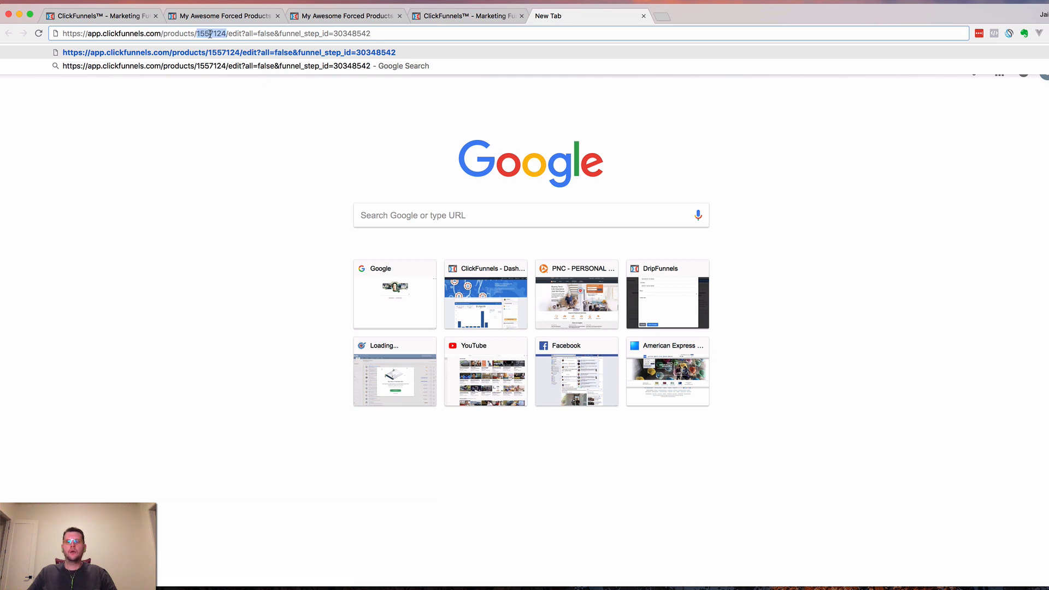
Switch to the code editor and view the prodPrices configuration in cf-order-summary-v8.html.
{"action": "left_click", "coordinate": [421, 18]}
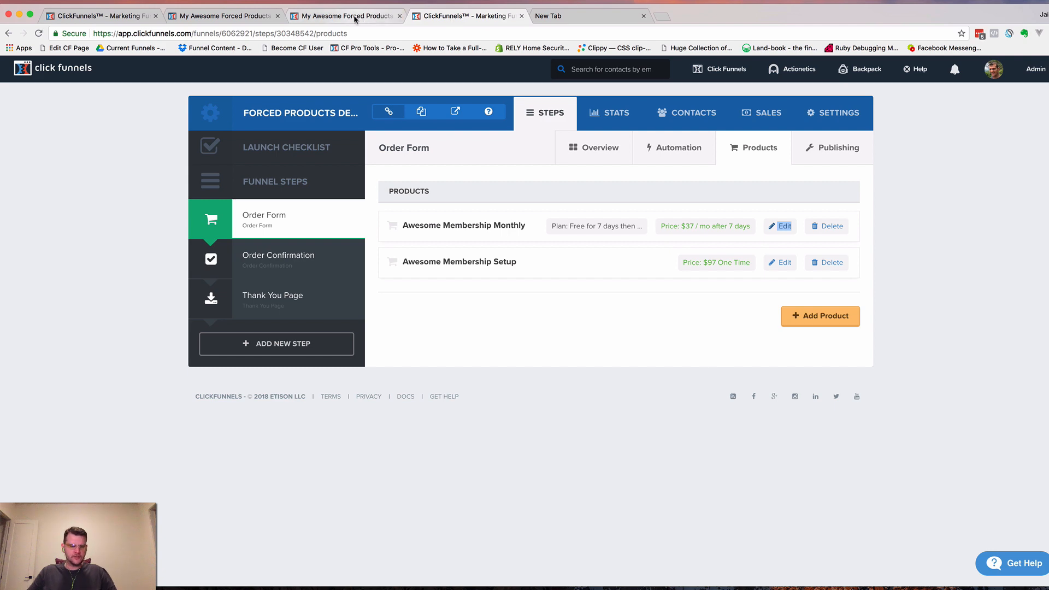
{"action": "key", "text": "super+Tab"}
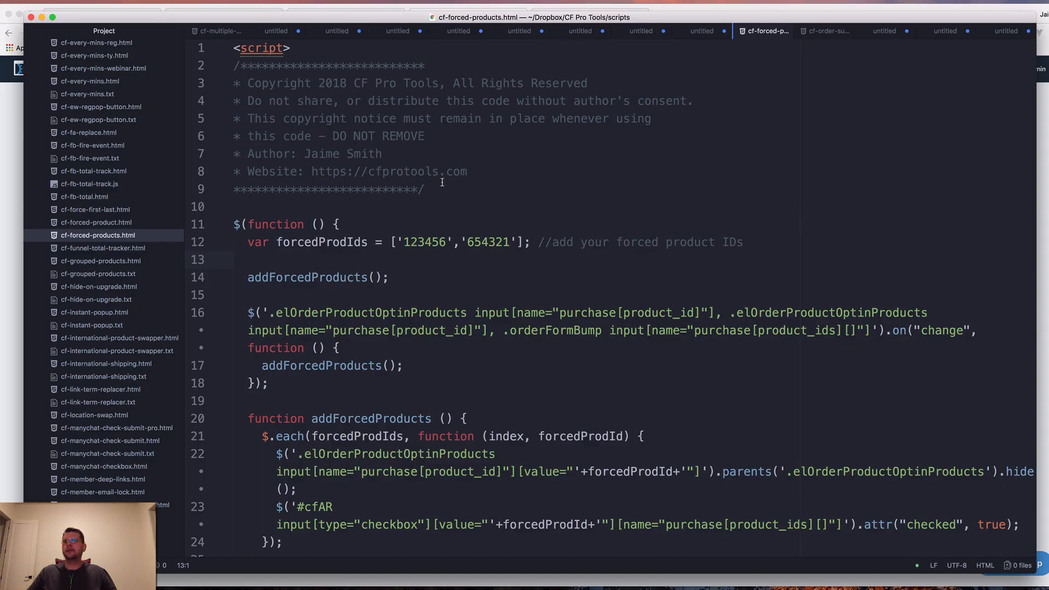
{"action": "left_click", "coordinate": [825, 31]}
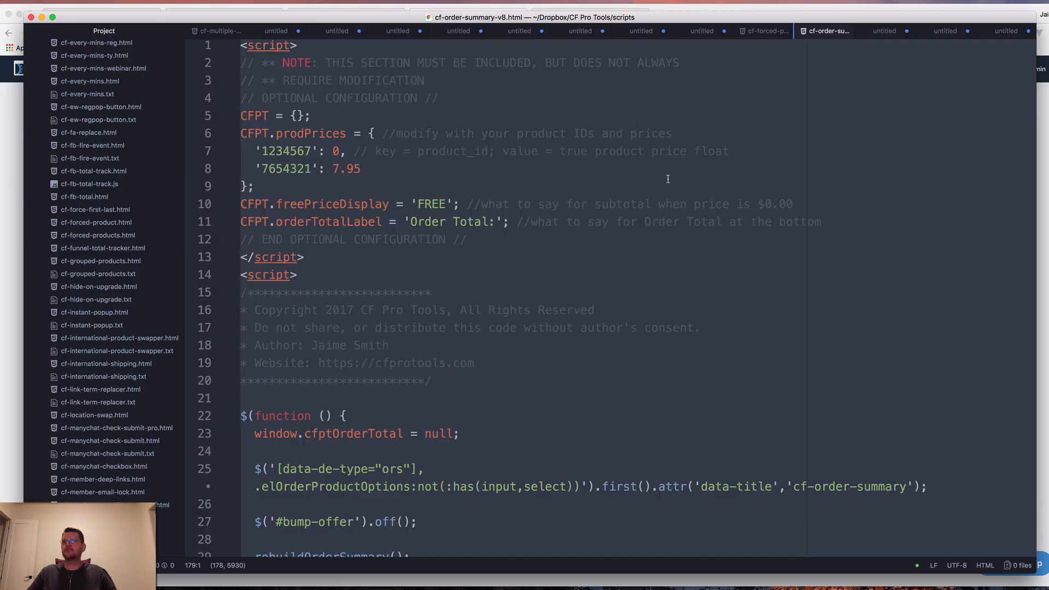
{"action": "left_click", "coordinate": [459, 165]}
{"action": "scroll", "coordinate": [459, 165], "scroll_direction": "up", "scroll_amount": 1}
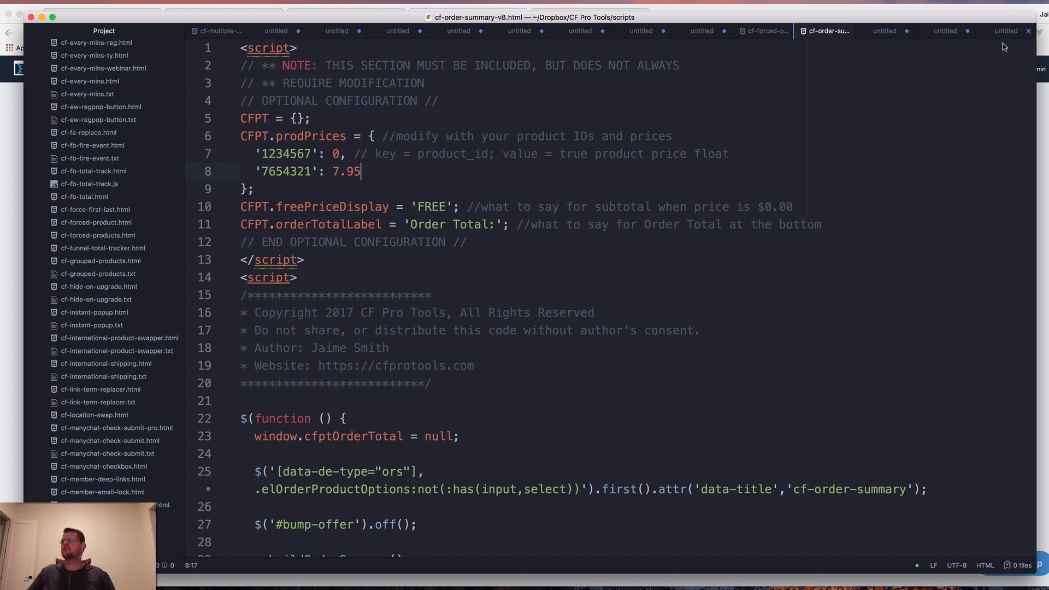
Examine the product ID and price entered under CFPT.prodPrices in the untitled, customized copy of the order summary script.
{"action": "left_click", "coordinate": [941, 33]}
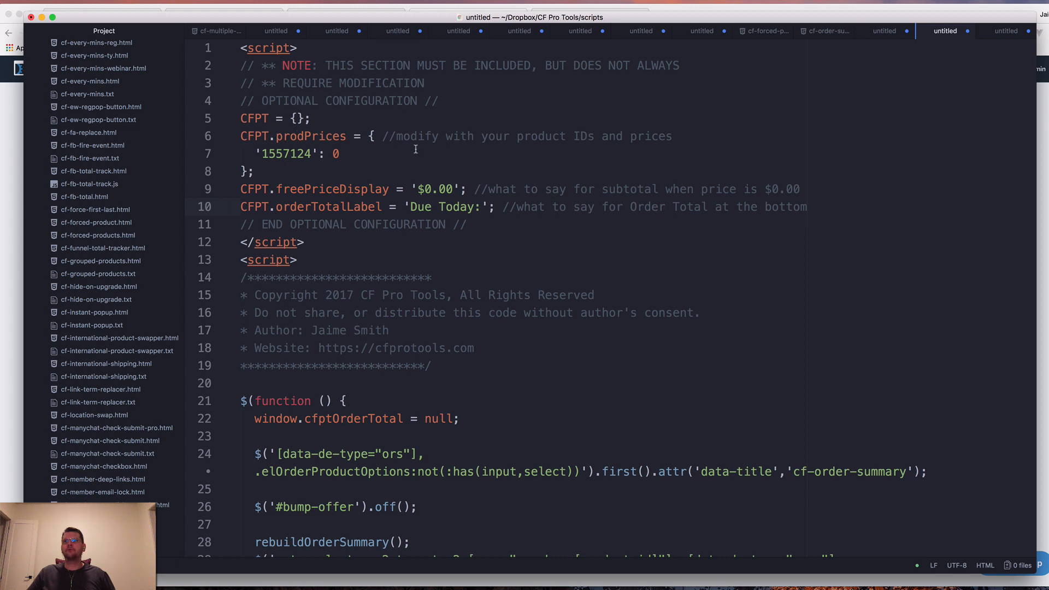
{"action": "double_click", "coordinate": [287, 153]}
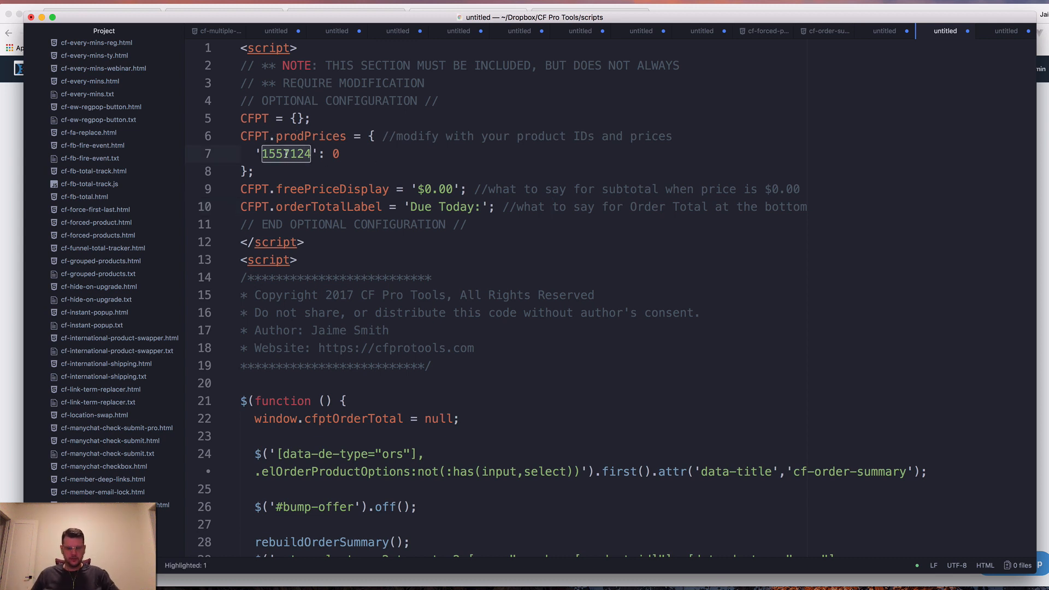
{"action": "key", "text": "Right"}
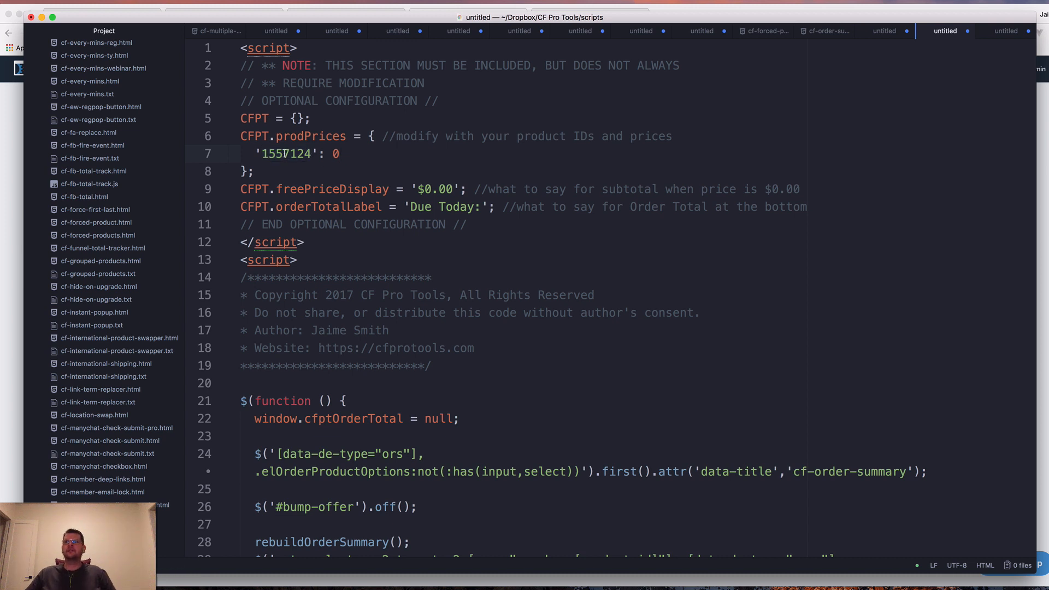
{"action": "double_click", "coordinate": [287, 154]}
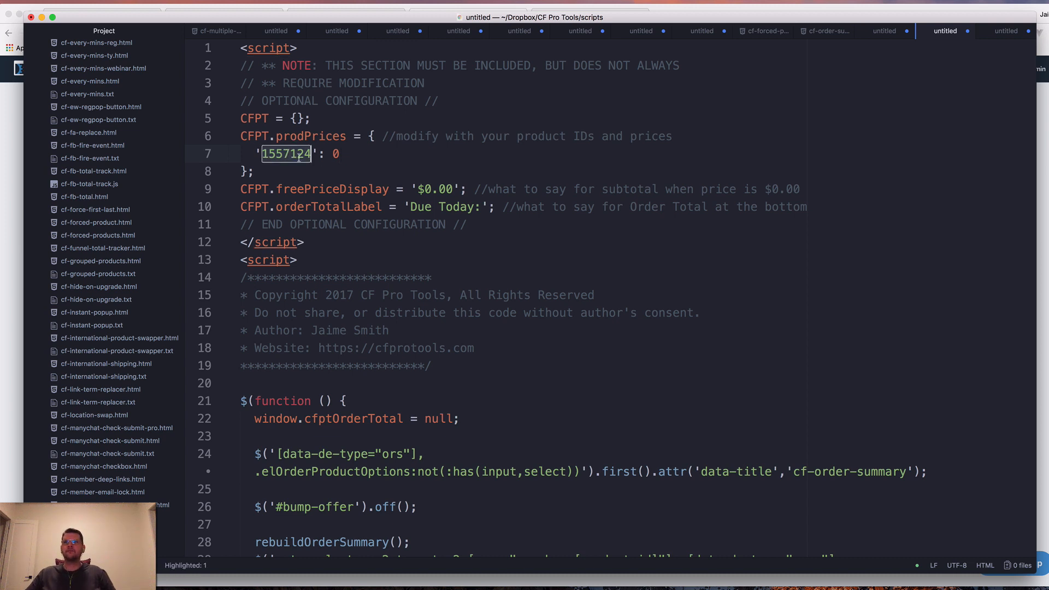
{"action": "left_click", "coordinate": [345, 154]}
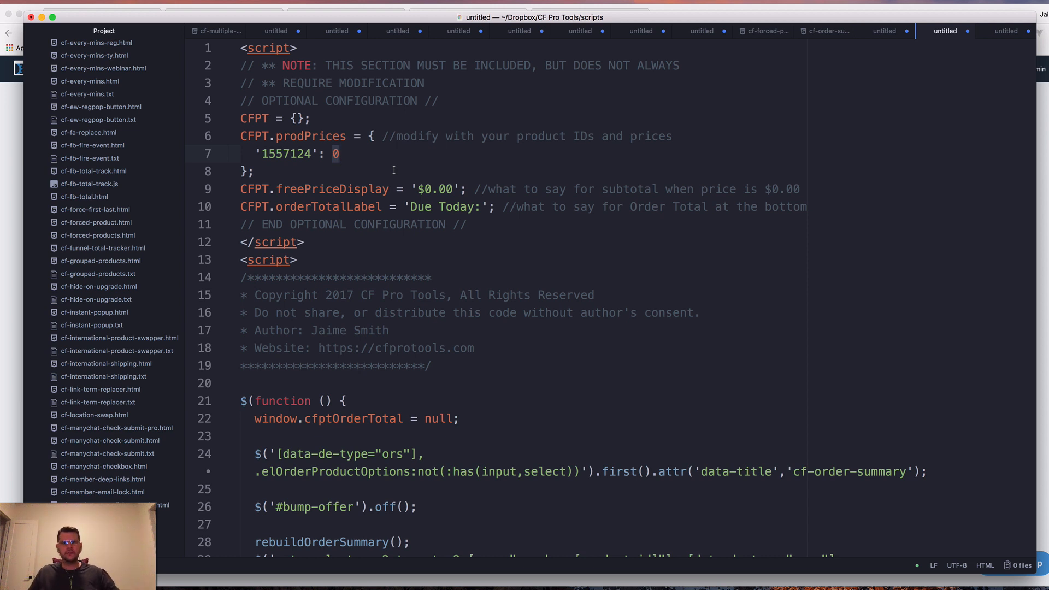
{"action": "left_click", "coordinate": [371, 169]}
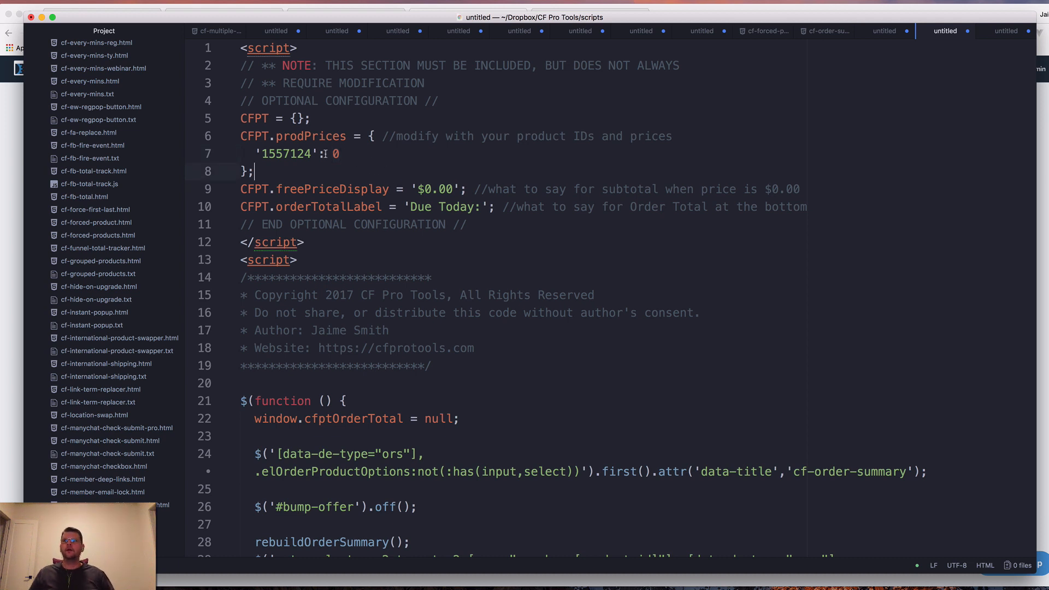
{"action": "double_click", "coordinate": [334, 154]}
{"action": "left_click", "coordinate": [323, 189]}
Compare the freePriceDisplay setting in cf-order-summary-v8.html with the one in the customized order summary script.
{"action": "left_click", "coordinate": [821, 34]}
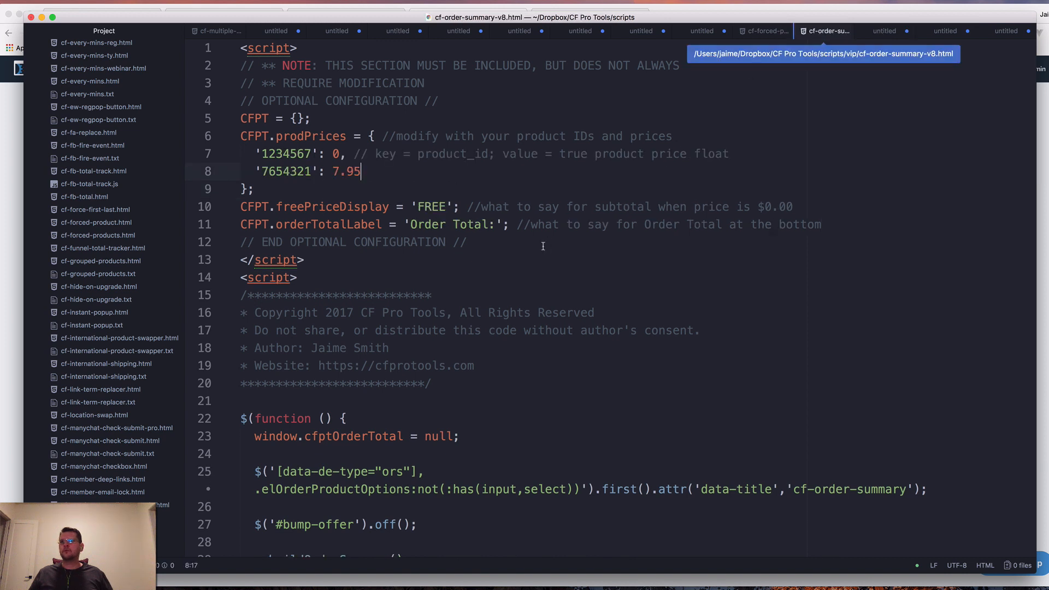
{"action": "double_click", "coordinate": [431, 207]}
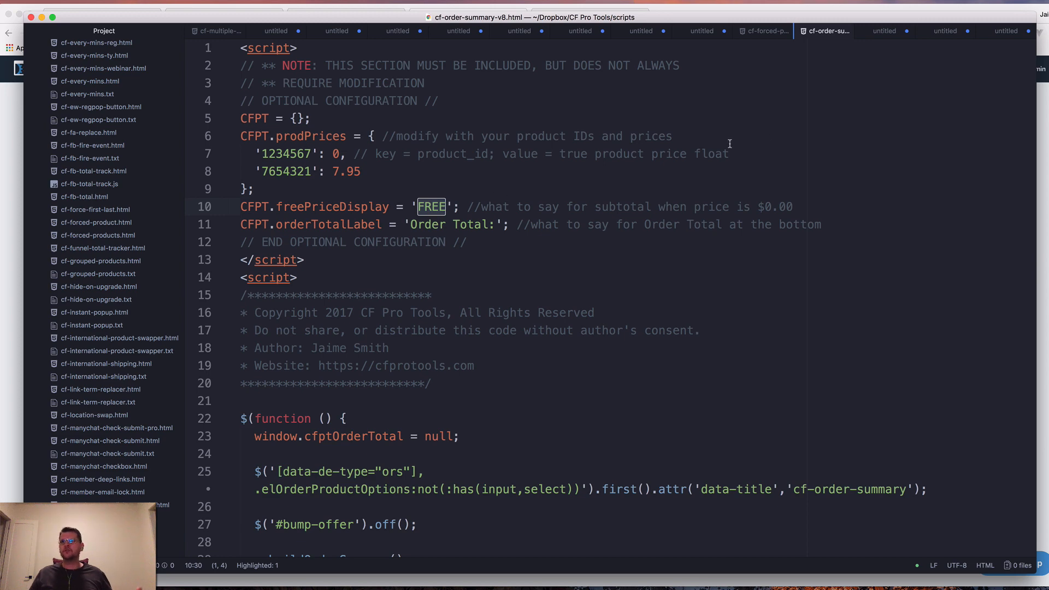
{"action": "left_click", "coordinate": [886, 33]}
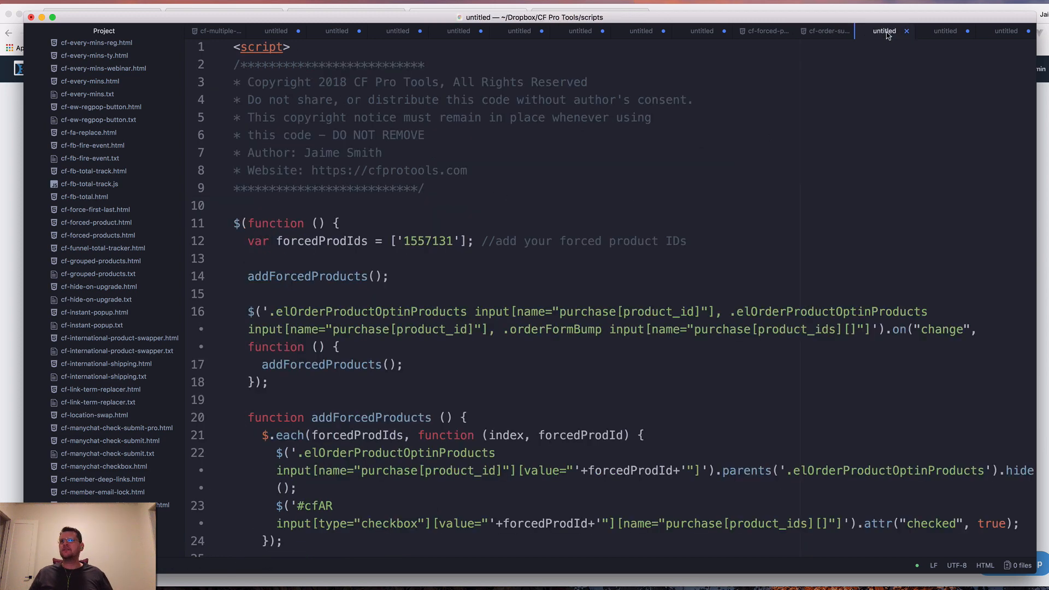
{"action": "left_click", "coordinate": [947, 31]}
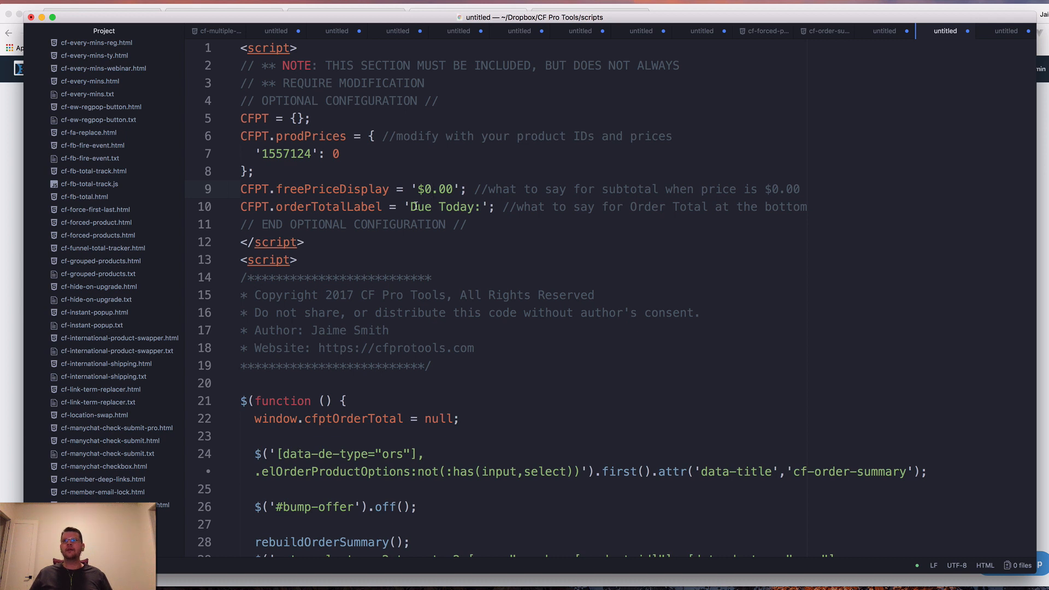
Compare the customized script's orderTotalLabel setting with the default one in cf-order-summary-v8.html.
{"action": "double_click", "coordinate": [355, 207]}
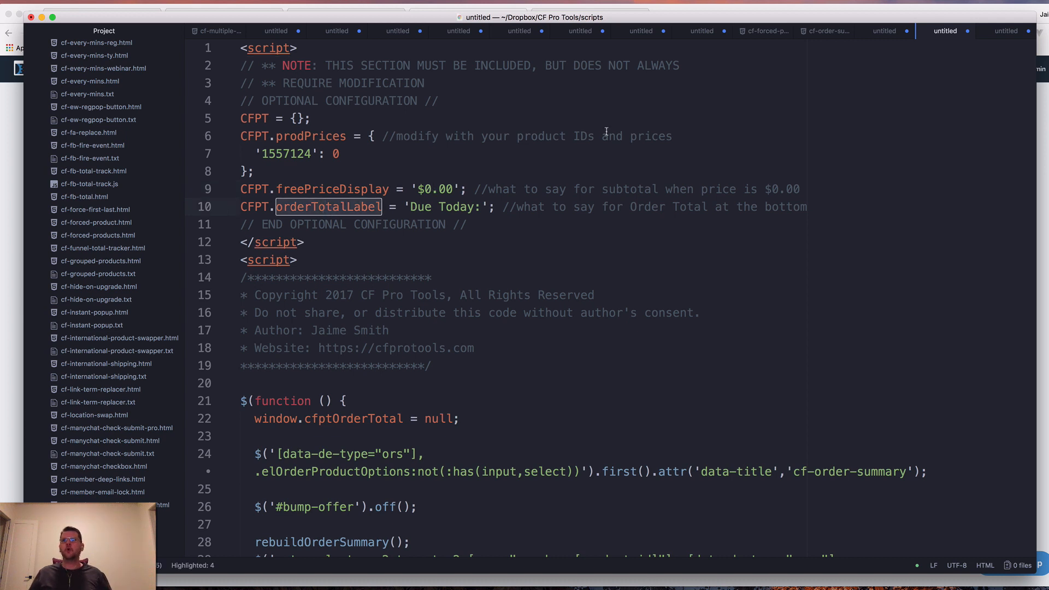
{"action": "left_click", "coordinate": [821, 32]}
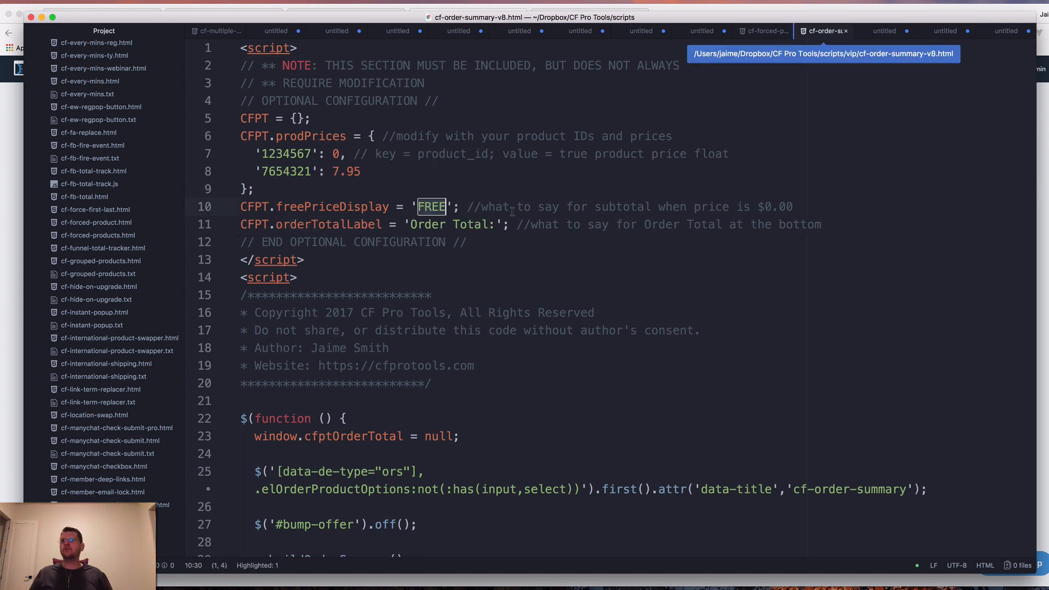
{"action": "double_click", "coordinate": [358, 224]}
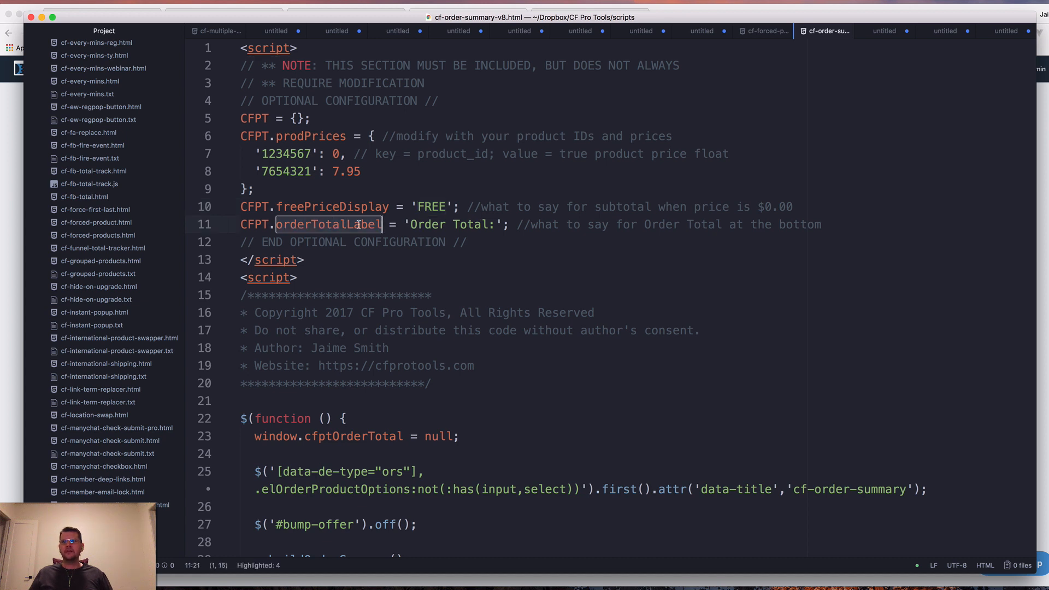
{"action": "scroll", "coordinate": [359, 225], "scroll_direction": "down", "scroll_amount": 1}
{"action": "scroll", "coordinate": [361, 225], "scroll_direction": "up", "scroll_amount": 1}
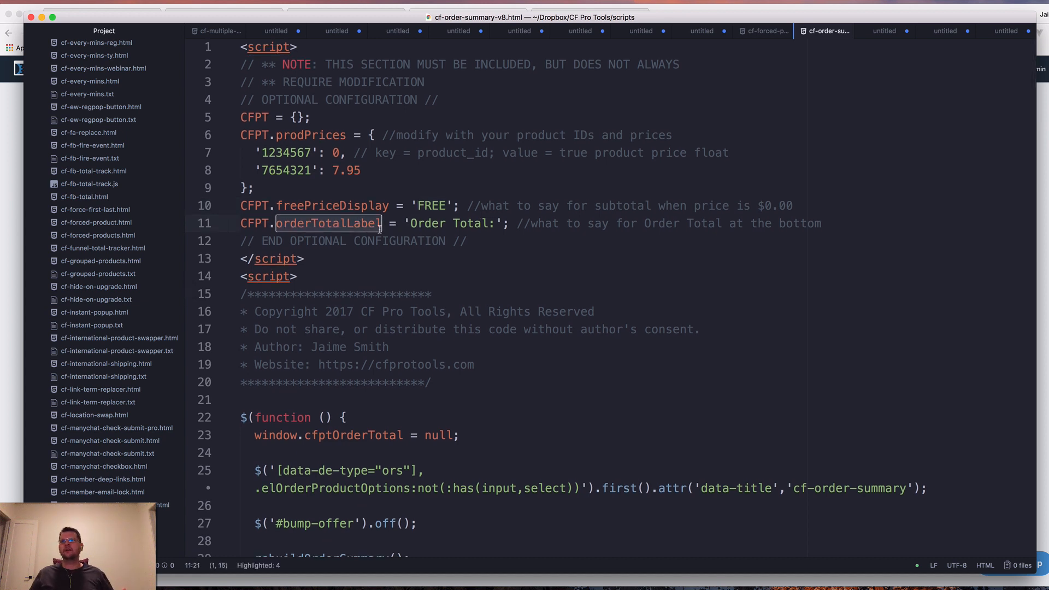
{"action": "scroll", "coordinate": [413, 224], "scroll_direction": "up", "scroll_amount": 1}
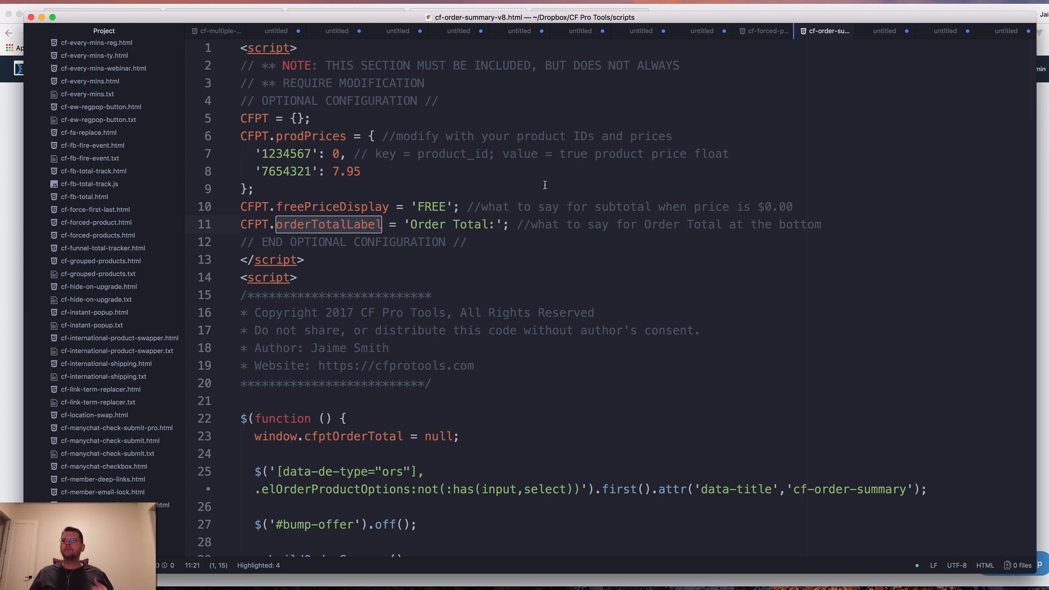
{"action": "scroll", "coordinate": [498, 225], "scroll_direction": "down", "scroll_amount": 1}
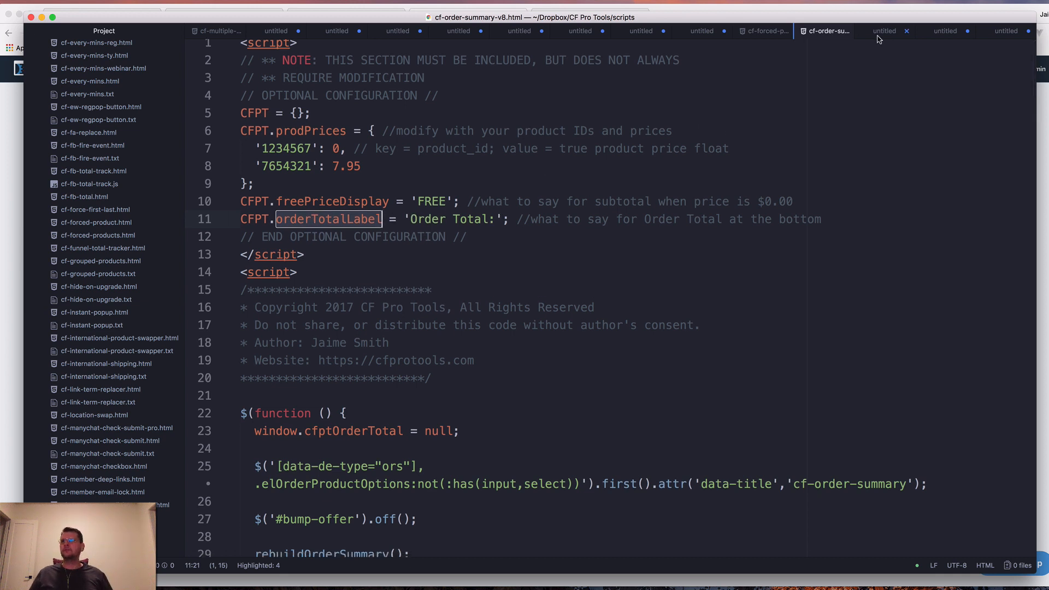
Recheck the product ID, price, free price display and order total label in the customized order summary script.
{"action": "left_click", "coordinate": [940, 33]}
{"action": "left_click", "coordinate": [441, 208]}
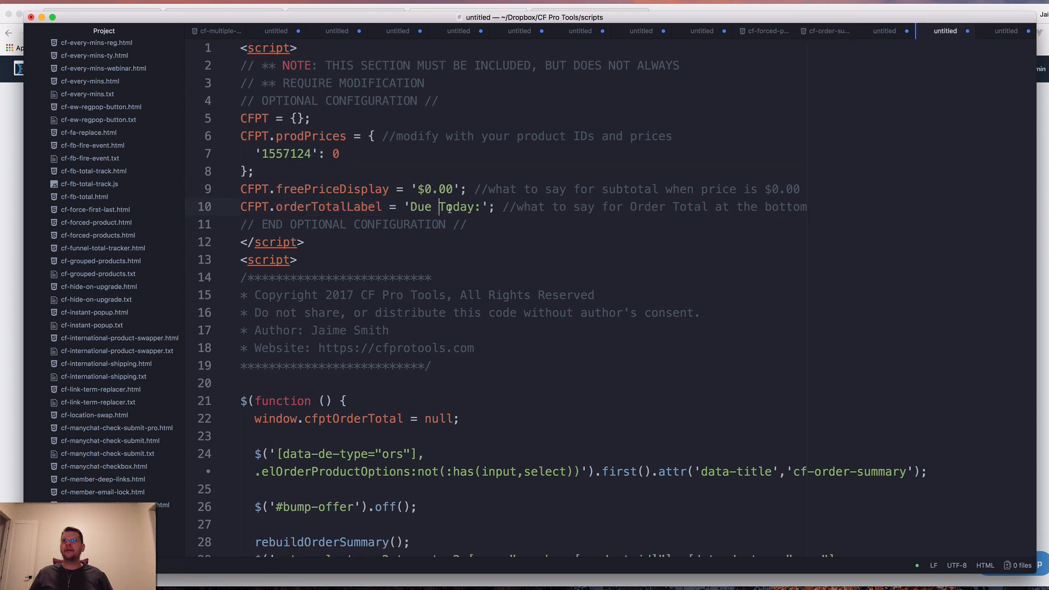
{"action": "double_click", "coordinate": [285, 153]}
{"action": "double_click", "coordinate": [337, 154]}
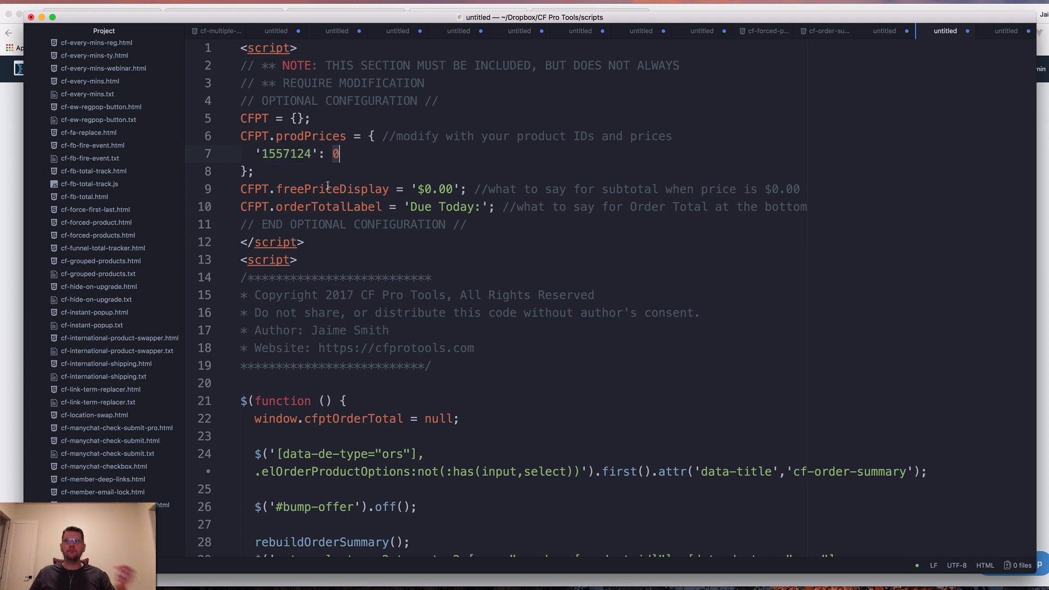
{"action": "left_click_drag", "start_coordinate": [425, 189], "coordinate": [453, 189]}
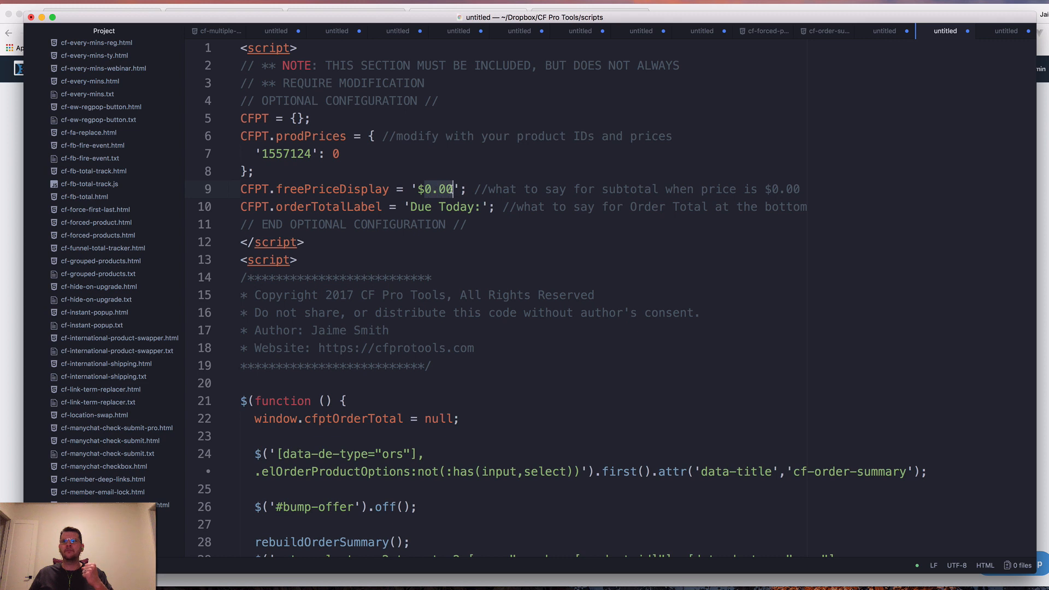
{"action": "left_click", "coordinate": [410, 207]}
{"action": "left_click_drag", "start_coordinate": [410, 207], "coordinate": [475, 207]}
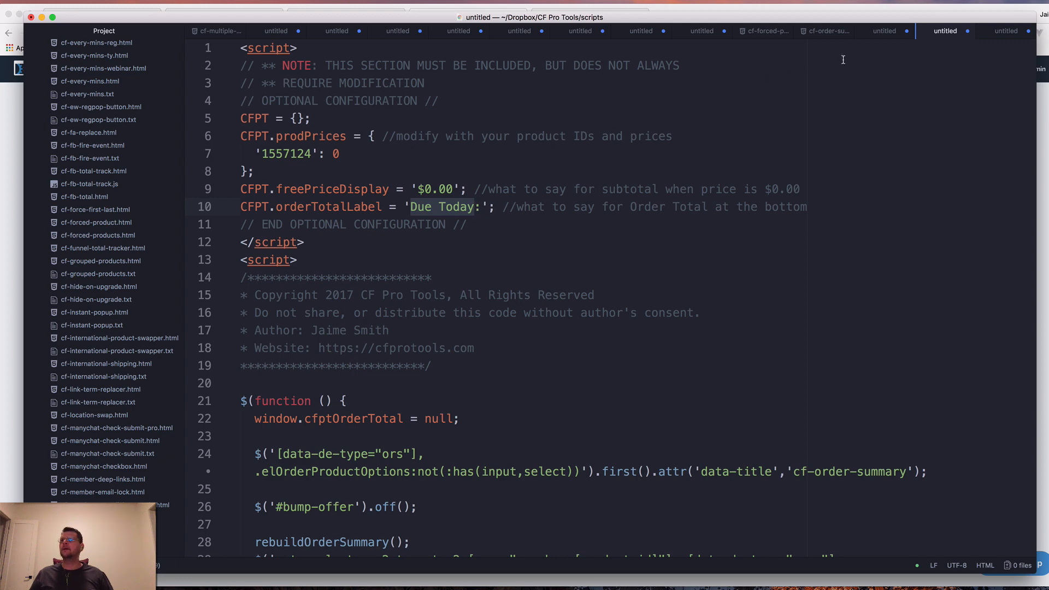
{"action": "left_click", "coordinate": [595, 132]}
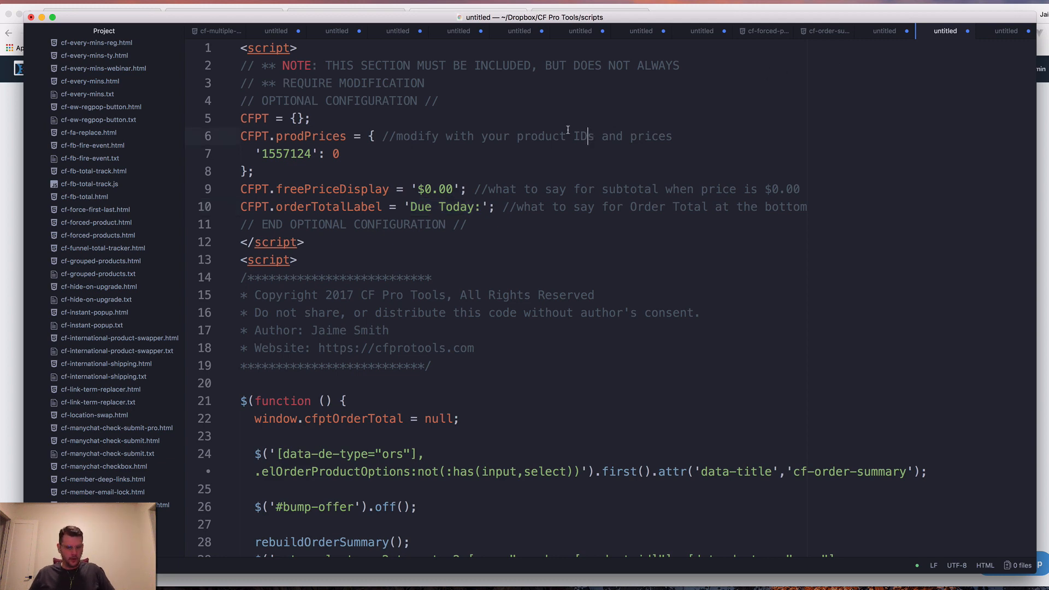
Copy the entire customized order summary script and open the tracking code settings of the order form page in the ClickFunnels editor in Chrome.
{"action": "key", "text": "super+a"}
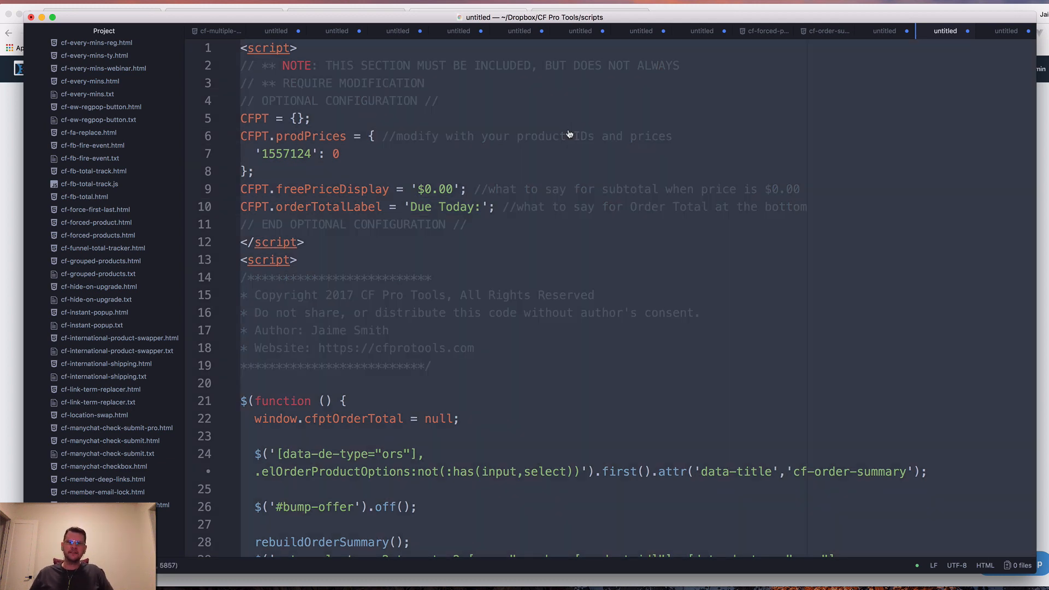
{"action": "key", "text": "super+Tab"}
{"action": "left_click", "coordinate": [229, 18]}
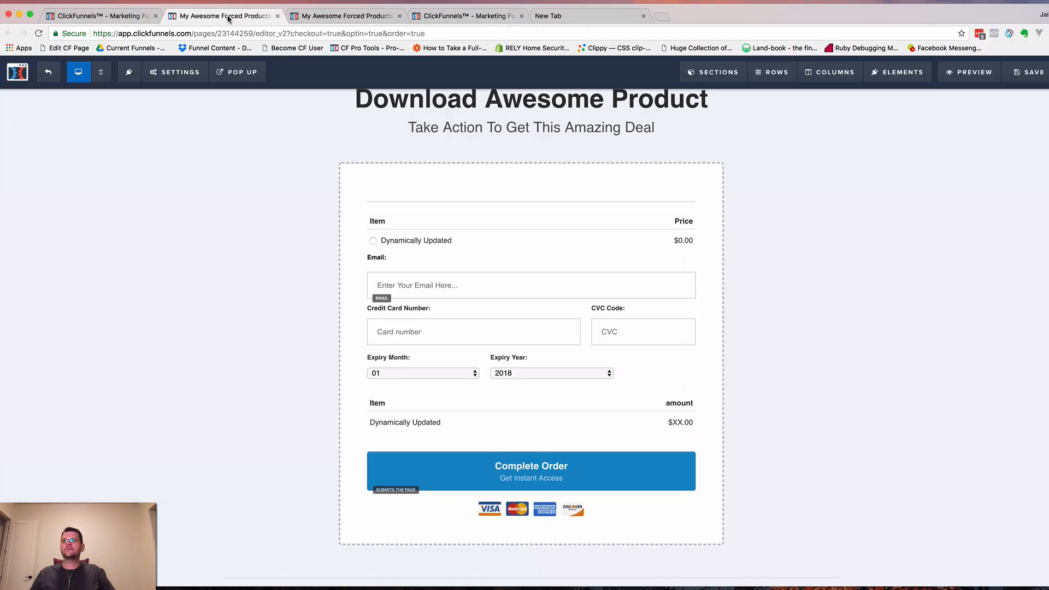
{"action": "left_click", "coordinate": [171, 74]}
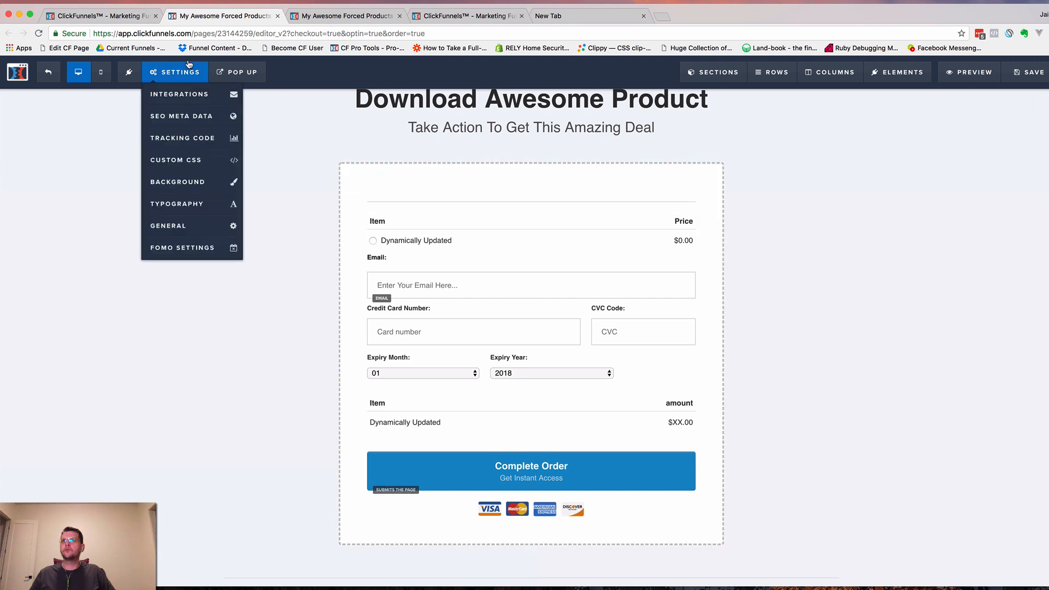
{"action": "left_click", "coordinate": [181, 139]}
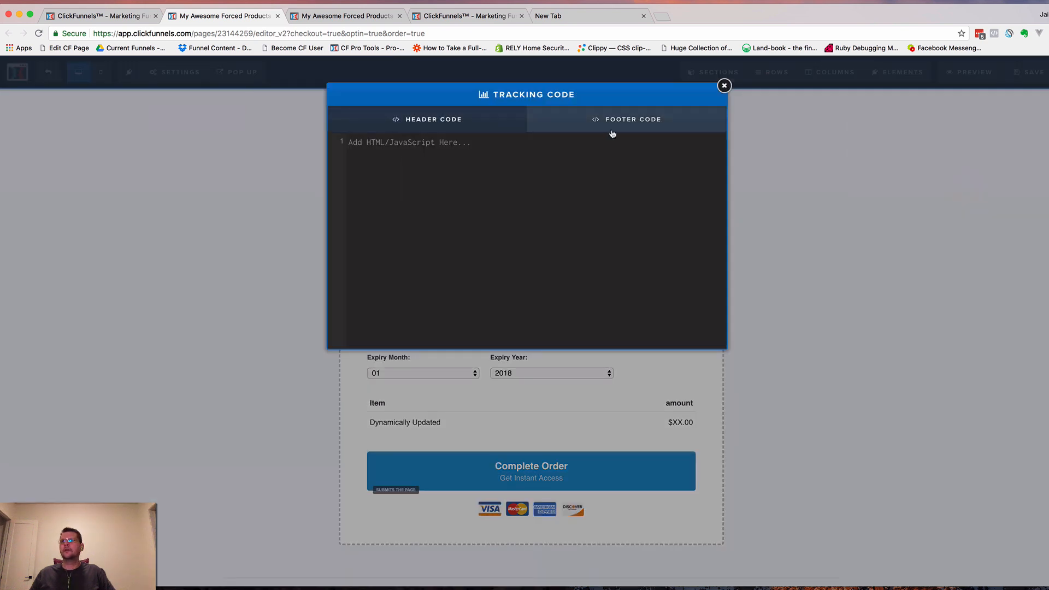
Paste the customized order summary script into the order form page's footer code, replacing anything already there.
{"action": "left_click", "coordinate": [613, 134]}
{"action": "key", "text": "ctrl+a"}
{"action": "key", "text": "BackSpace"}
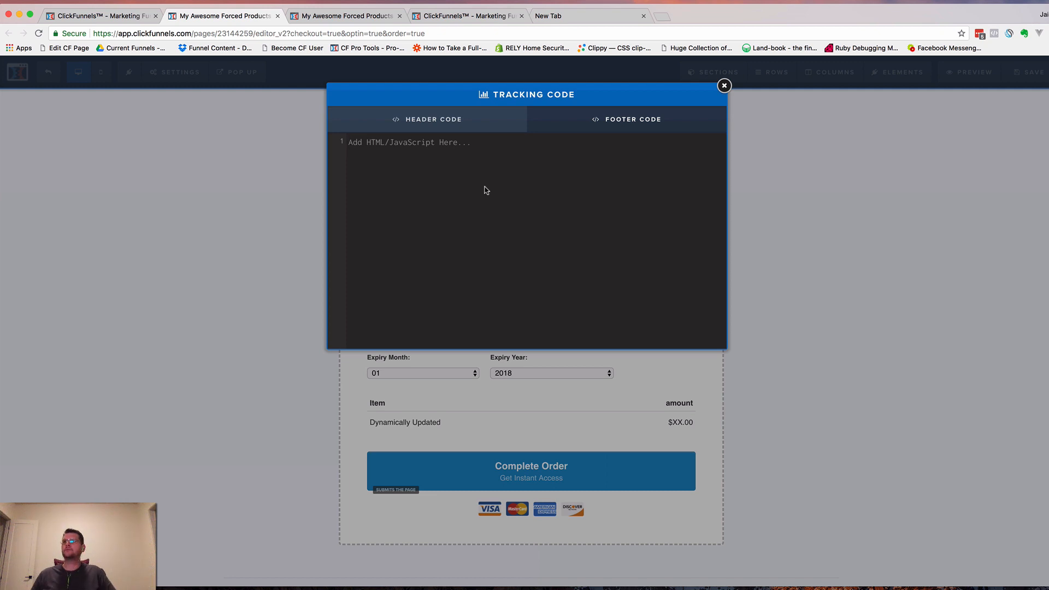
{"action": "key", "text": "super+v"}
{"action": "scroll", "coordinate": [494, 191], "scroll_direction": "up", "scroll_amount": 5}
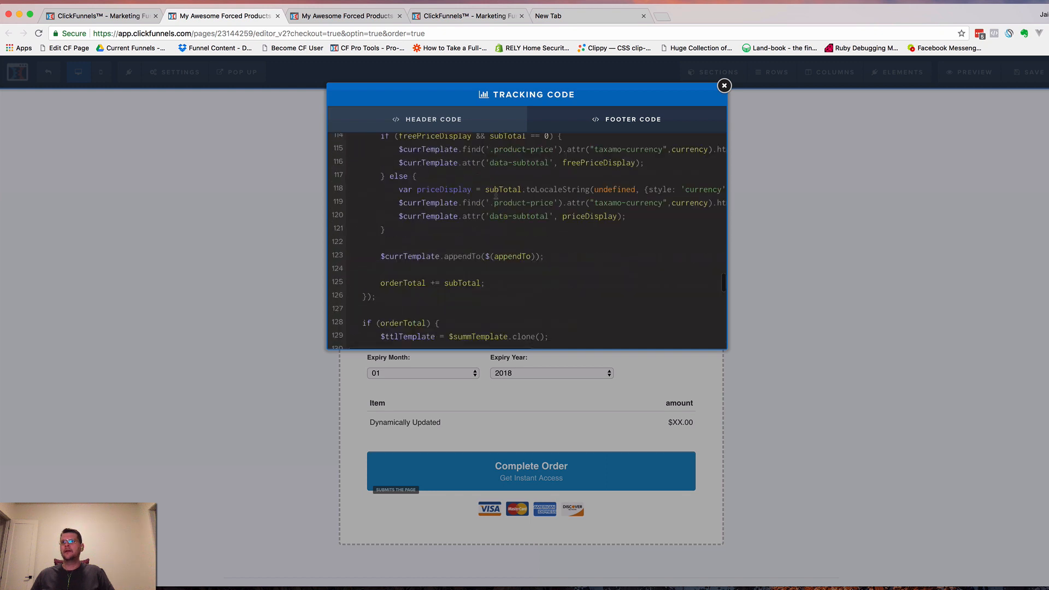
{"action": "scroll", "coordinate": [495, 192], "scroll_direction": "up", "scroll_amount": 10}
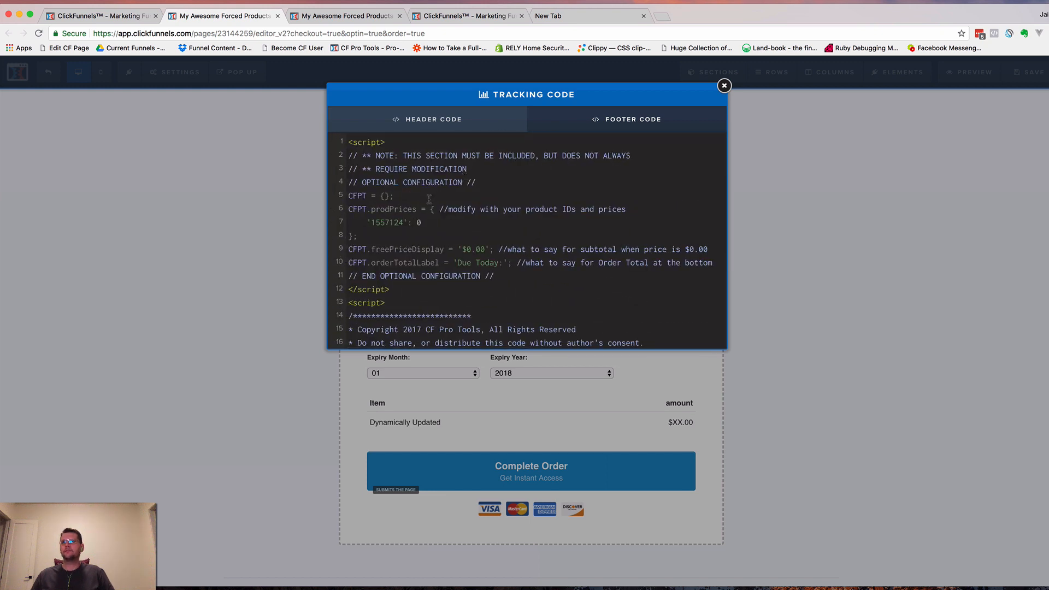
Add blank lines after the closing style tag of the pasted footer script and close the tracking code settings.
{"action": "double_click", "coordinate": [385, 224]}
{"action": "scroll", "coordinate": [544, 241], "scroll_direction": "down", "scroll_amount": 20}
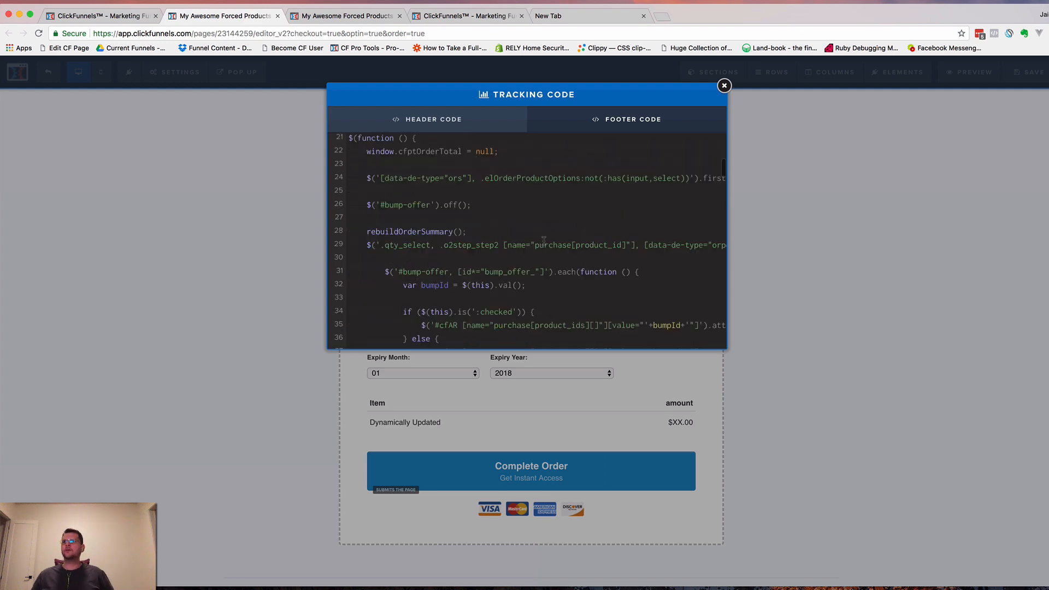
{"action": "scroll", "coordinate": [543, 241], "scroll_direction": "down", "scroll_amount": 15}
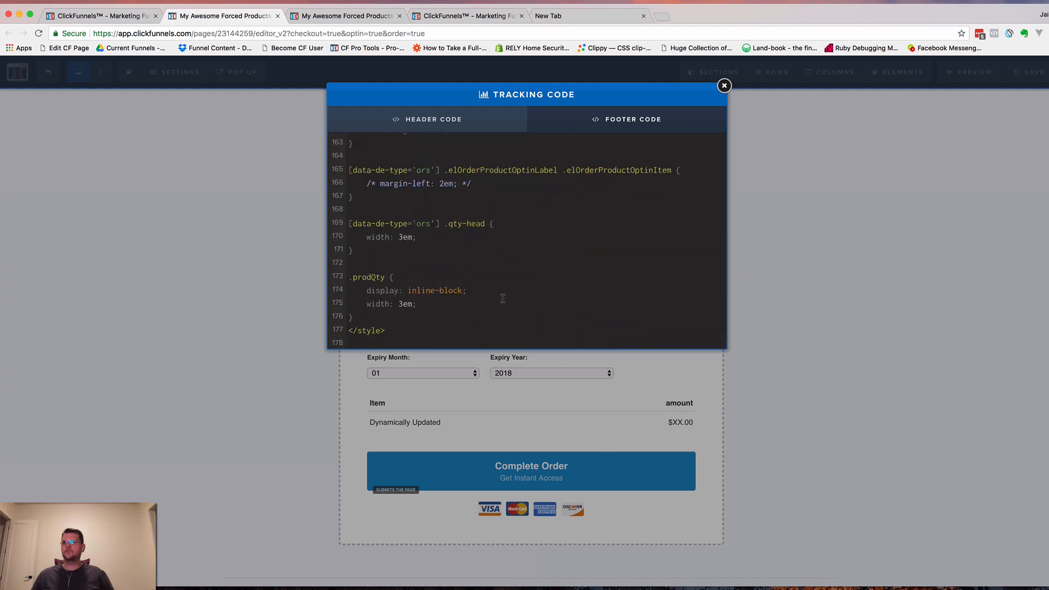
{"action": "key", "text": "Return"}
{"action": "key", "text": "Return"}
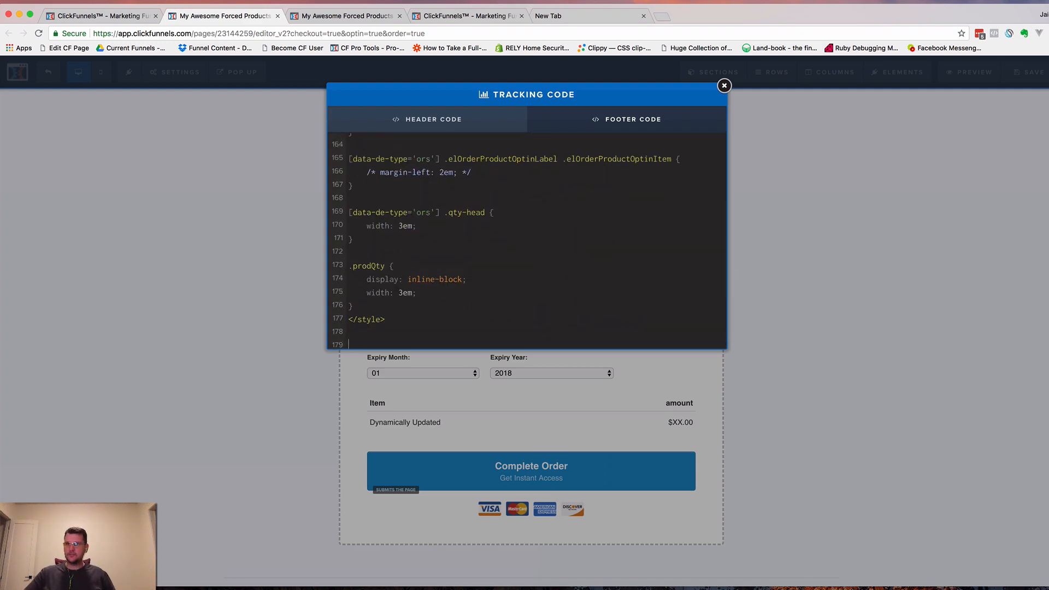
{"action": "left_click", "coordinate": [843, 255]}
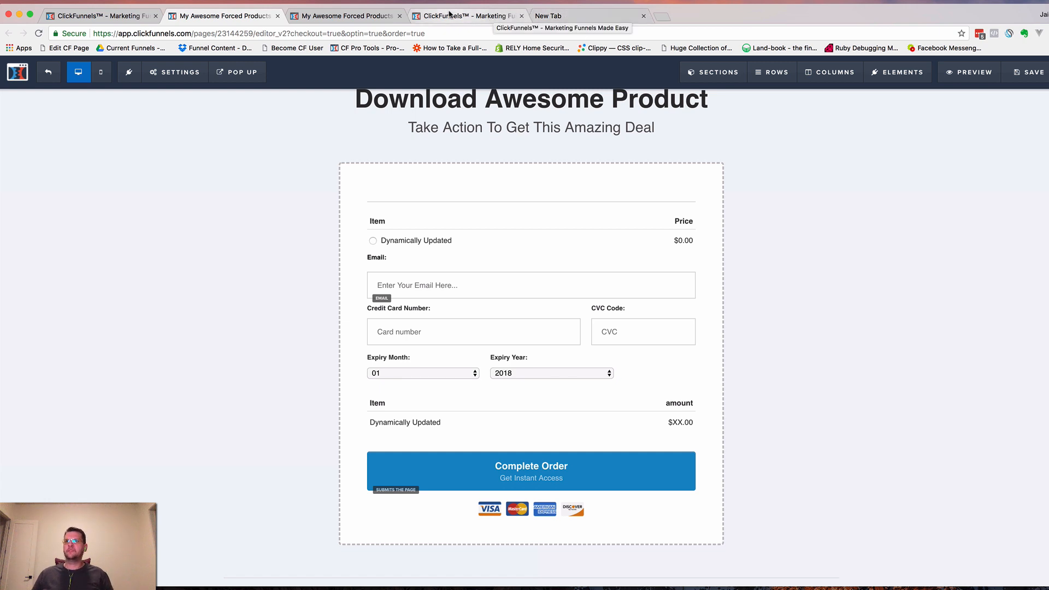
Copy the Awesome Membership Setup product's edit link, paste it as the address in the empty browser tab, and select the product ID in it.
{"action": "left_click", "coordinate": [490, 15]}
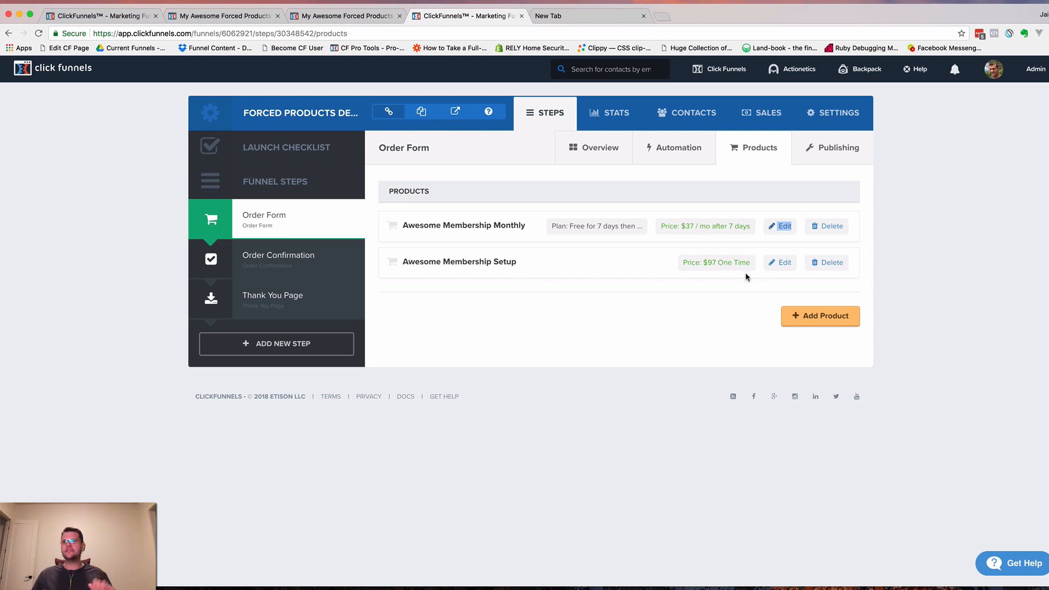
{"action": "right_click", "coordinate": [787, 263]}
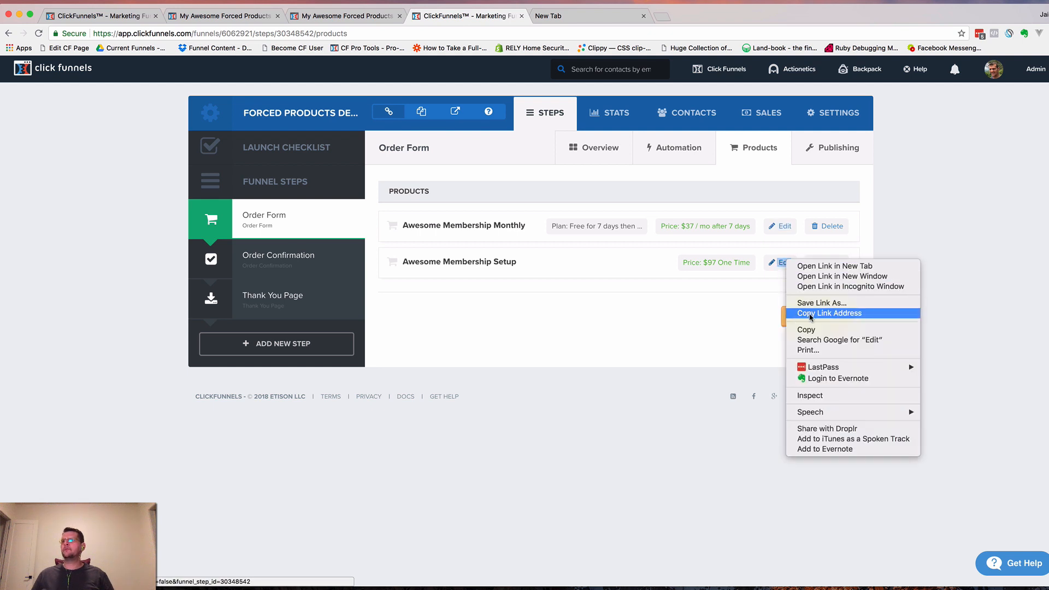
{"action": "left_click", "coordinate": [829, 313]}
{"action": "left_click", "coordinate": [572, 15]}
{"action": "key", "text": "super+v"}
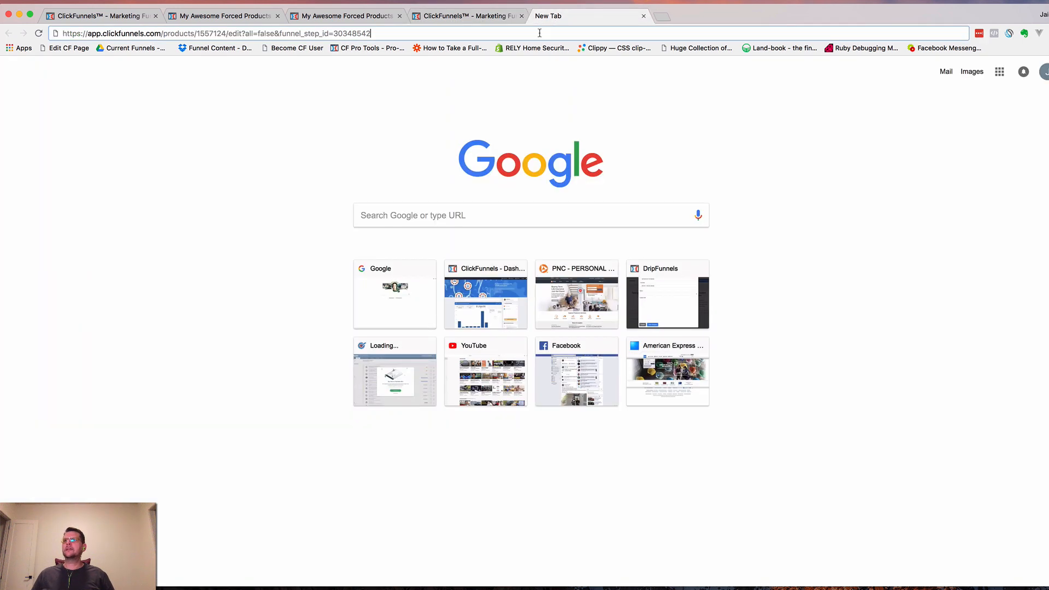
{"action": "key", "text": "super+a"}
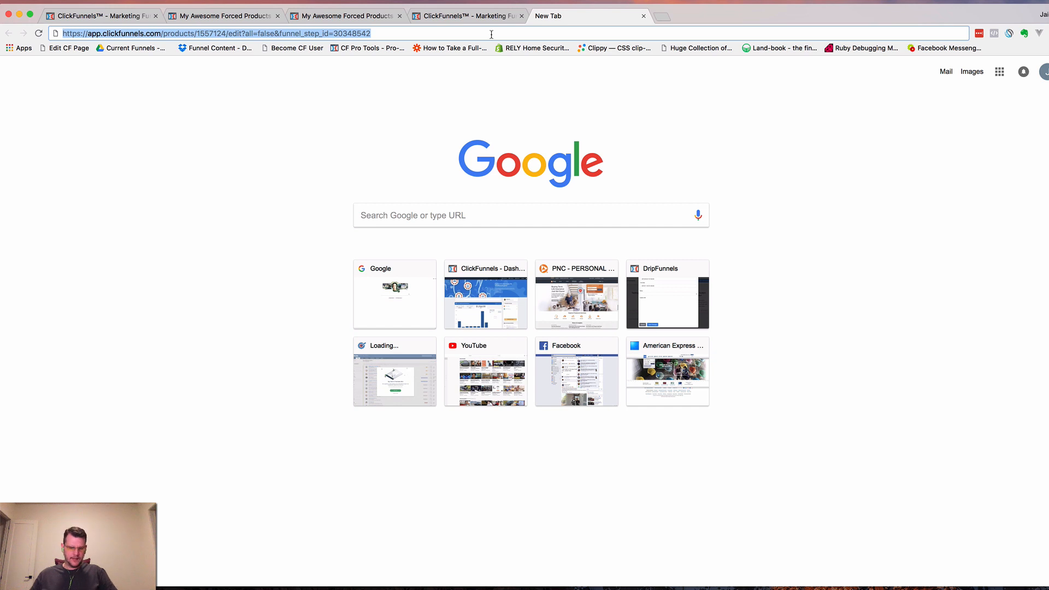
{"action": "key", "text": "super+v"}
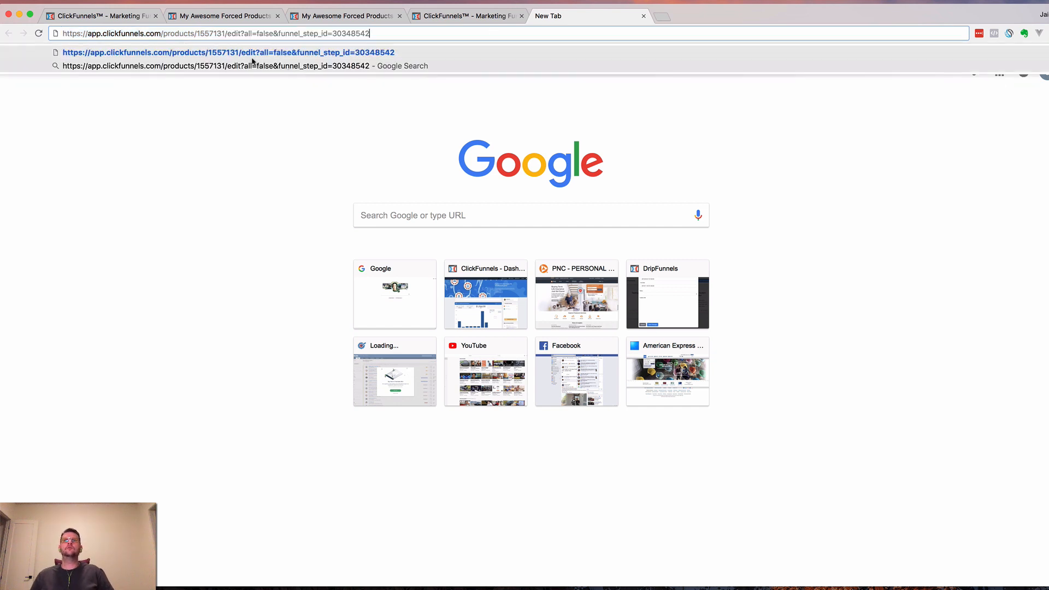
{"action": "double_click", "coordinate": [209, 33]}
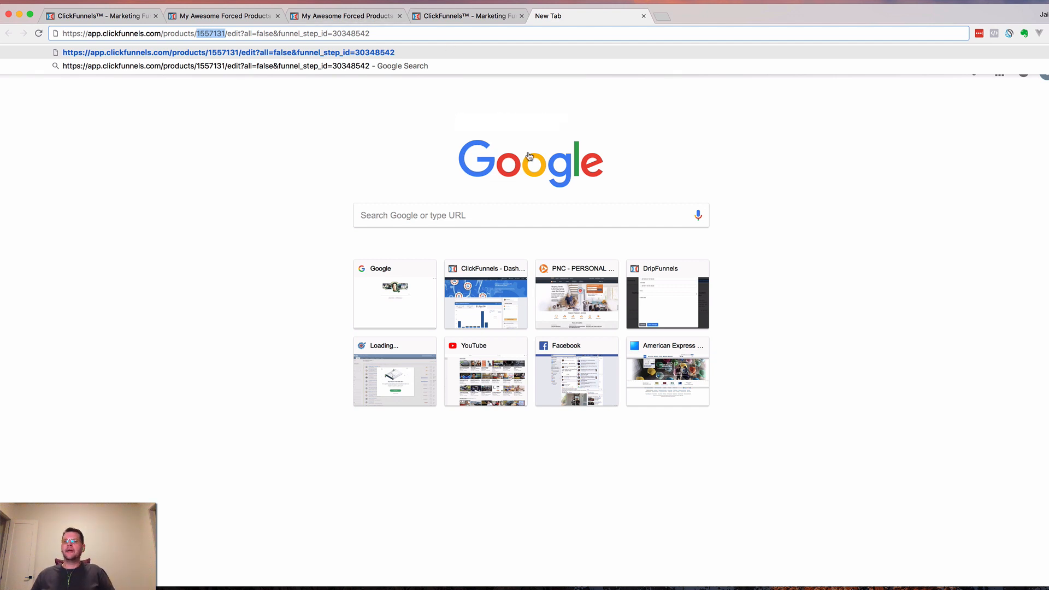
Switch to the code editor and examine the two placeholder product IDs in the forcedProdIds line of cf-forced-products.html.
{"action": "key", "text": "super+Tab"}
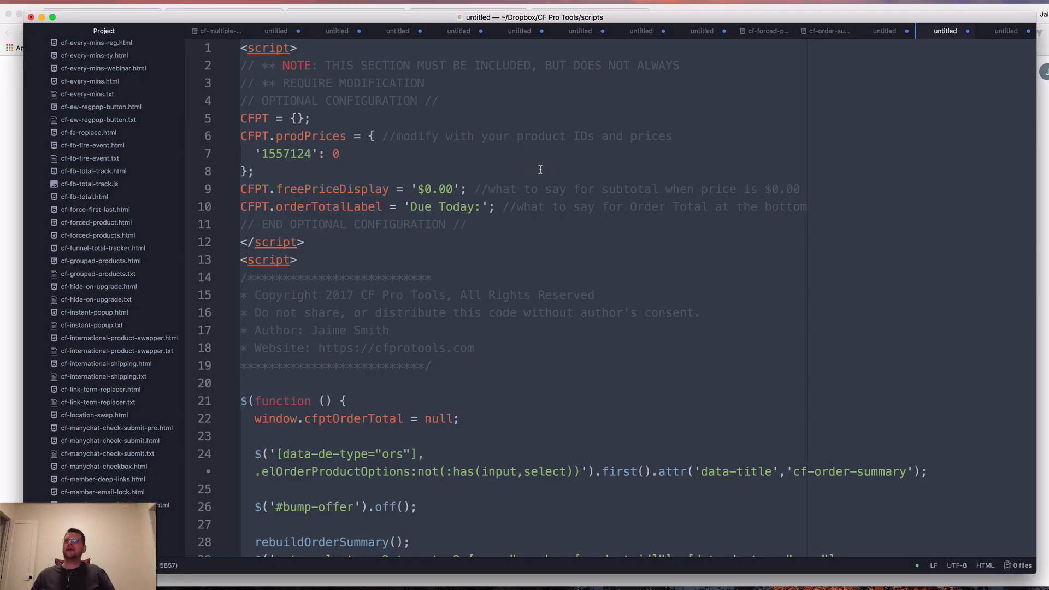
{"action": "left_click", "coordinate": [767, 33]}
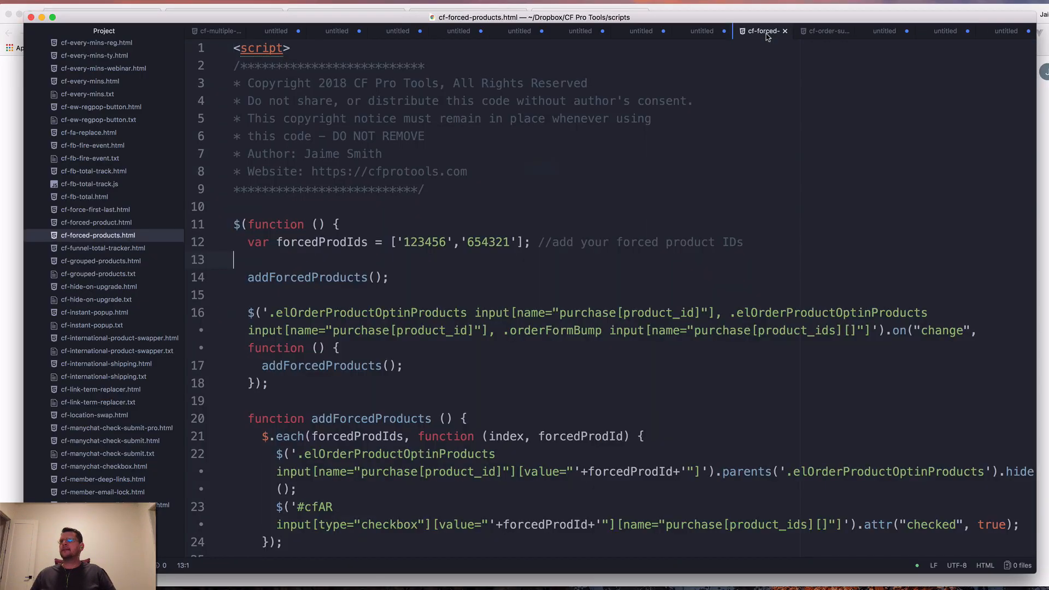
{"action": "left_click", "coordinate": [570, 190]}
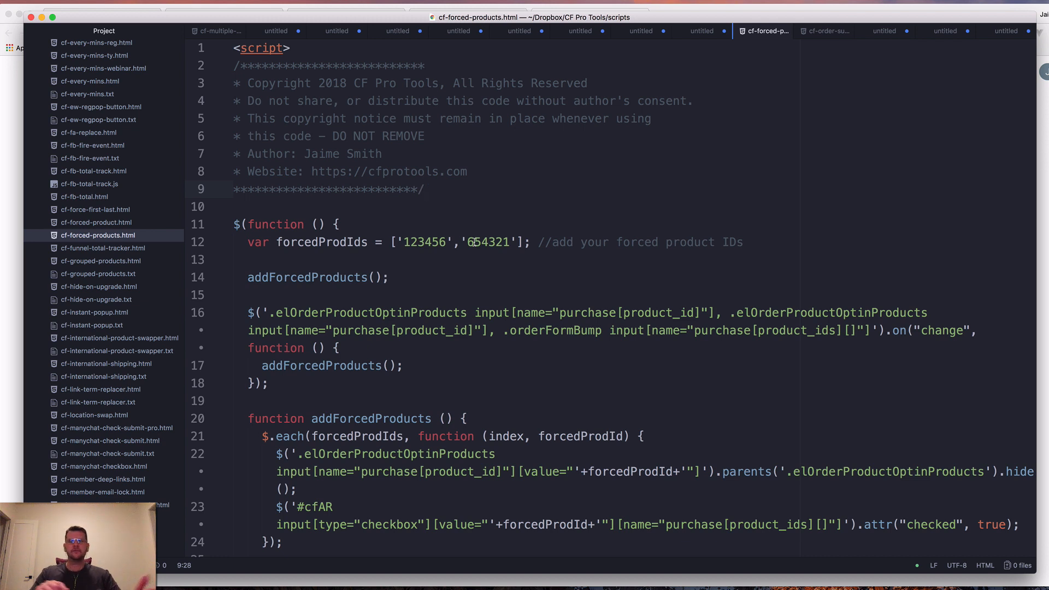
{"action": "double_click", "coordinate": [425, 242]}
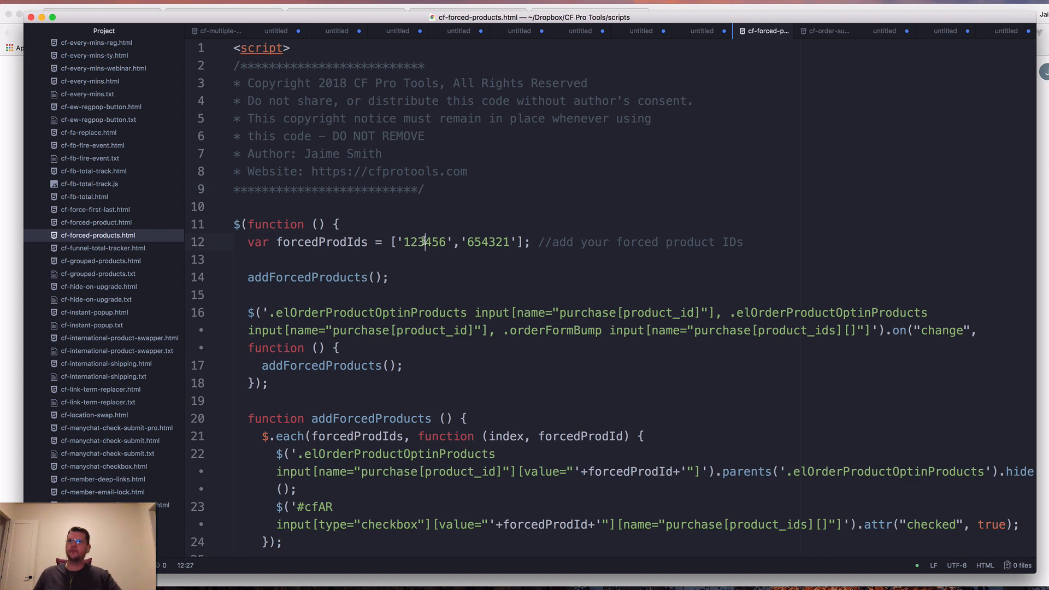
{"action": "double_click", "coordinate": [494, 242]}
{"action": "left_click", "coordinate": [448, 268]}
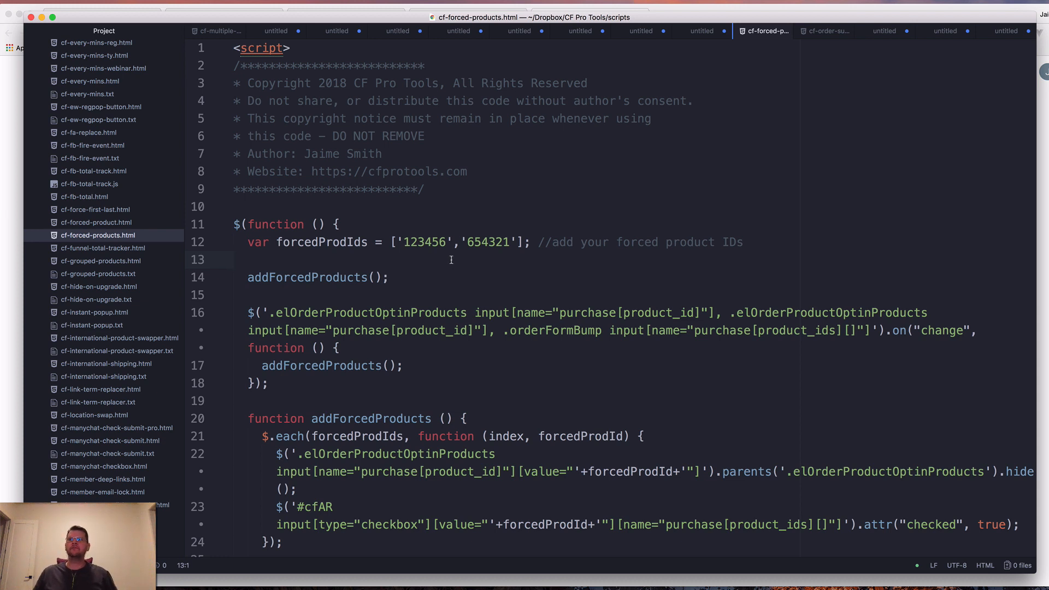
{"action": "double_click", "coordinate": [425, 242]}
{"action": "double_click", "coordinate": [488, 242]}
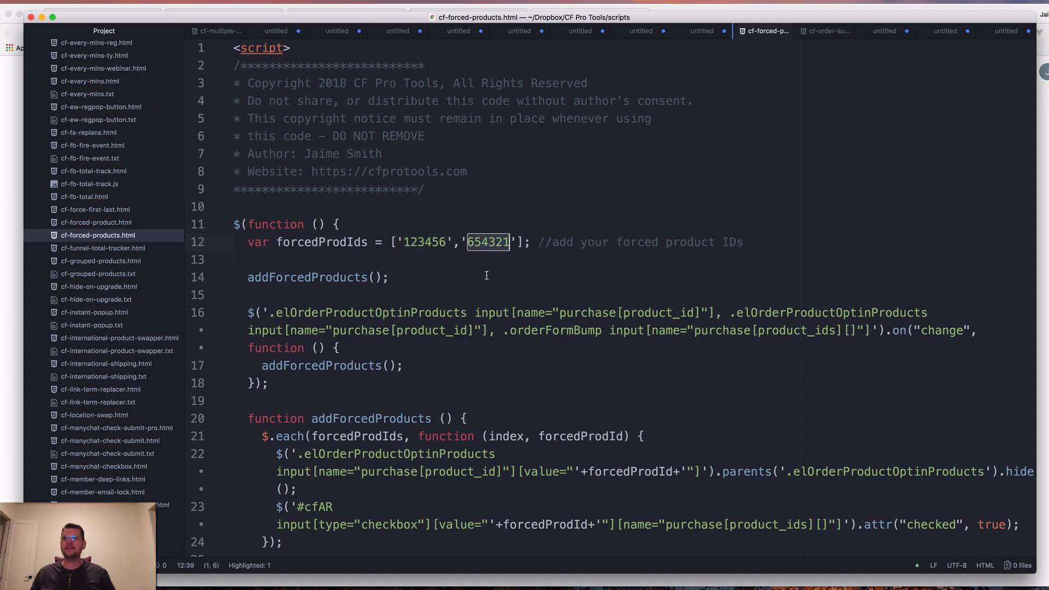
{"action": "double_click", "coordinate": [425, 242]}
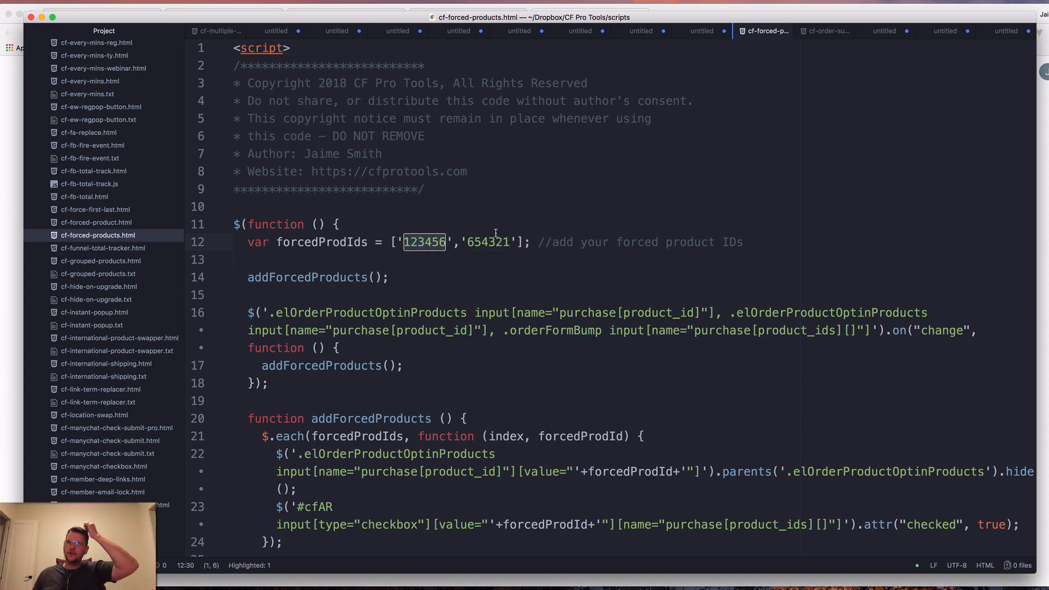
{"action": "left_click", "coordinate": [336, 224]}
{"action": "double_click", "coordinate": [488, 242]}
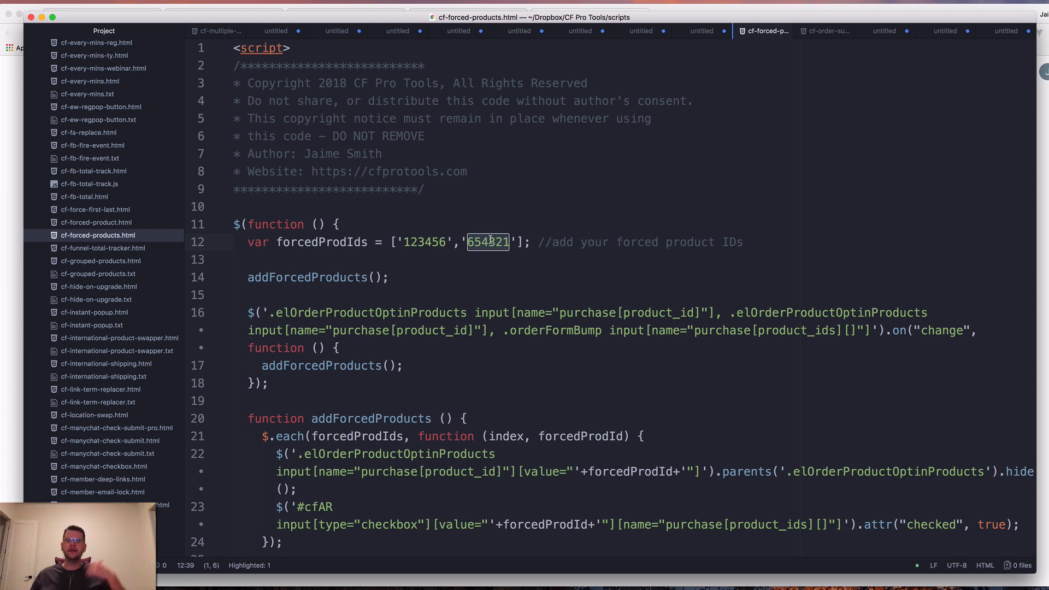
{"action": "left_click", "coordinate": [478, 265]}
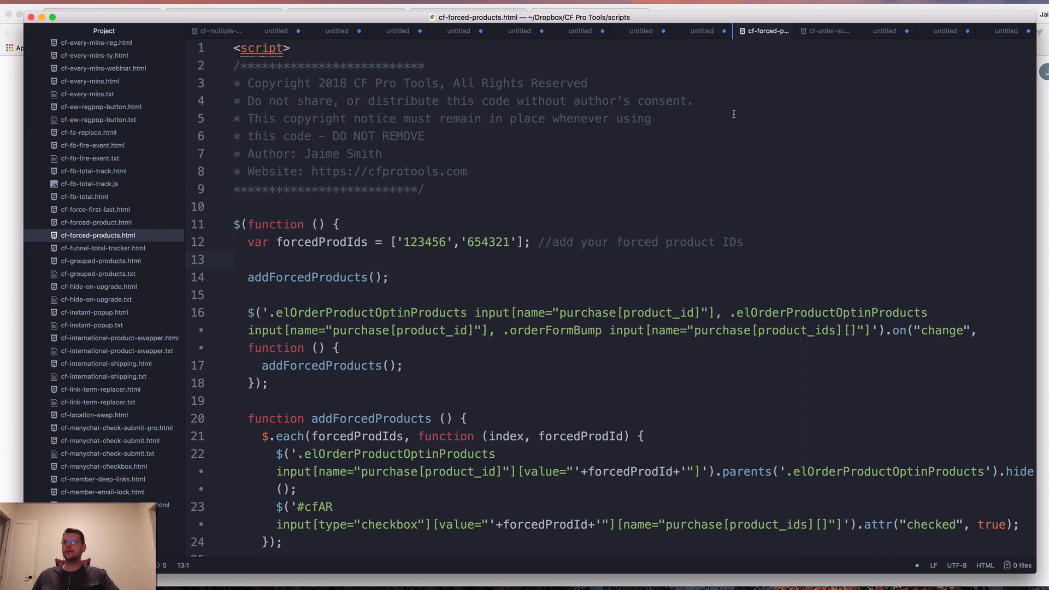
Examine the product ID, quotes and brackets in the forcedProdIds line of the untitled, customized copy of the forced products script.
{"action": "left_click", "coordinate": [885, 34]}
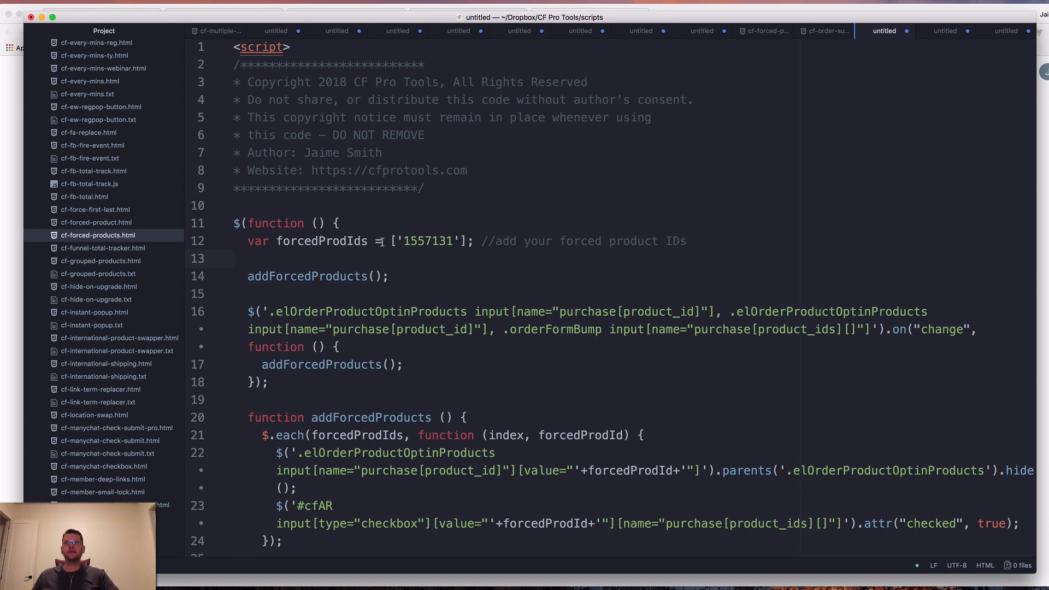
{"action": "double_click", "coordinate": [421, 241]}
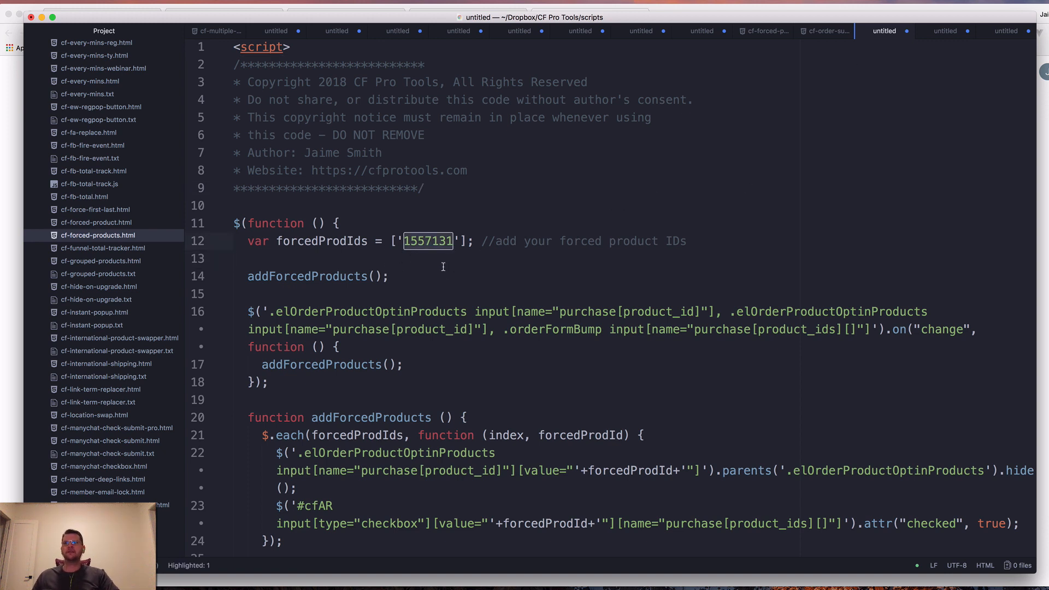
{"action": "left_click", "coordinate": [461, 241]}
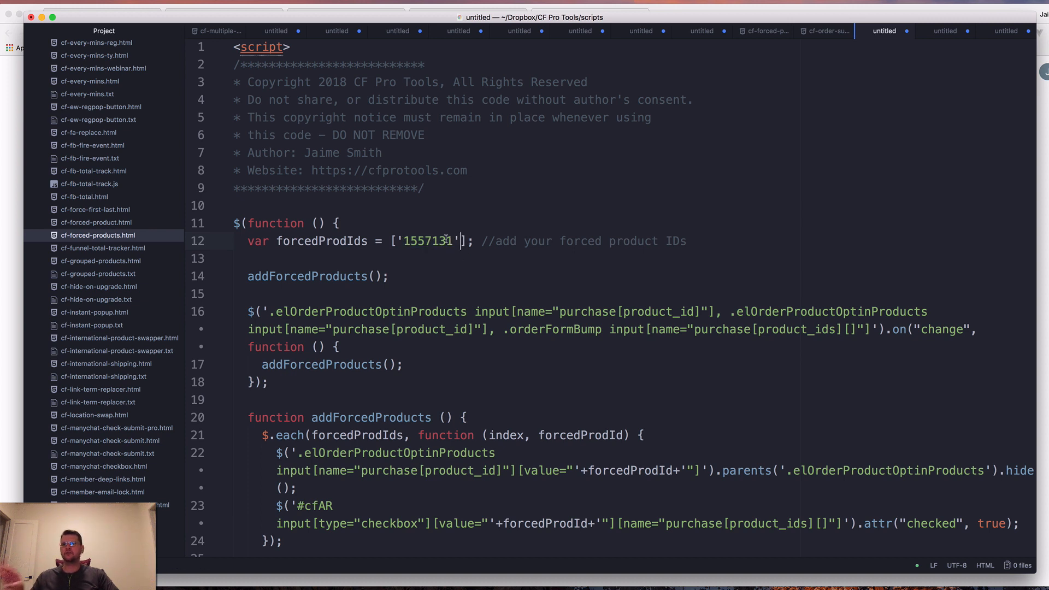
{"action": "double_click", "coordinate": [429, 242]}
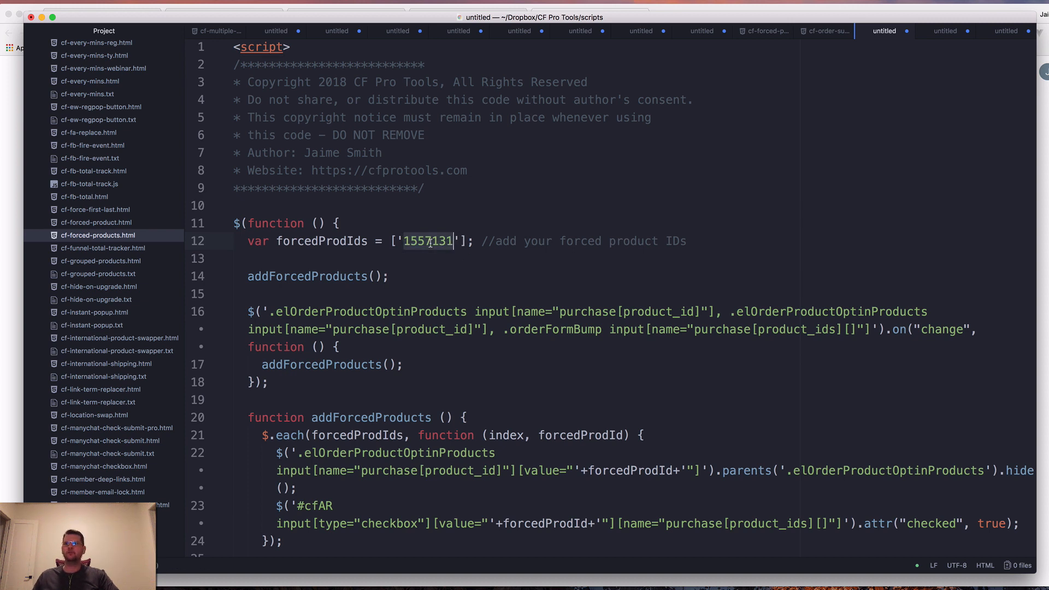
{"action": "left_click", "coordinate": [393, 241]}
{"action": "left_click", "coordinate": [459, 241]}
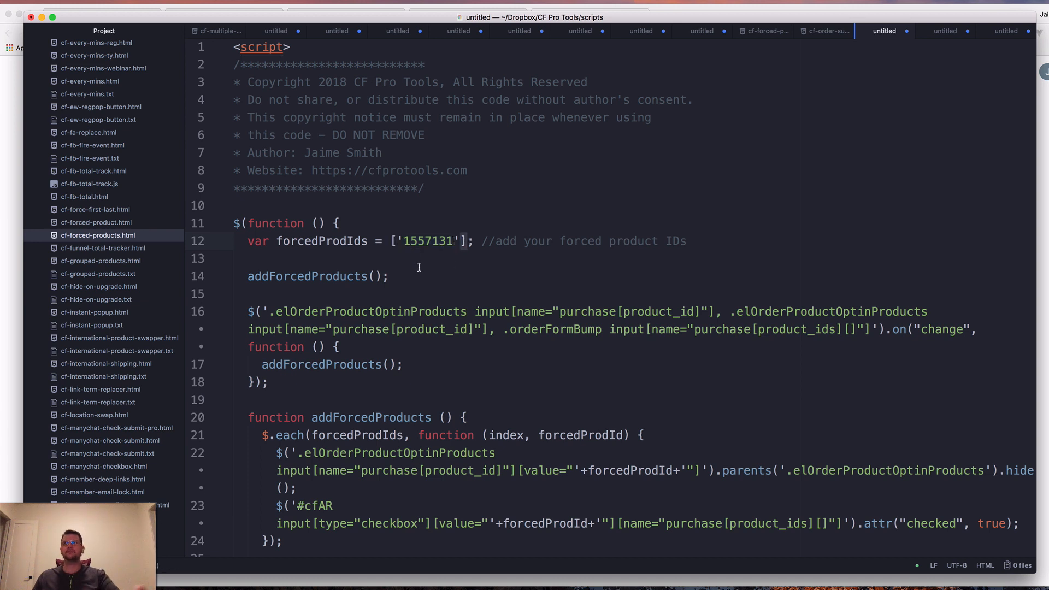
{"action": "double_click", "coordinate": [437, 241]}
{"action": "left_click", "coordinate": [427, 264]}
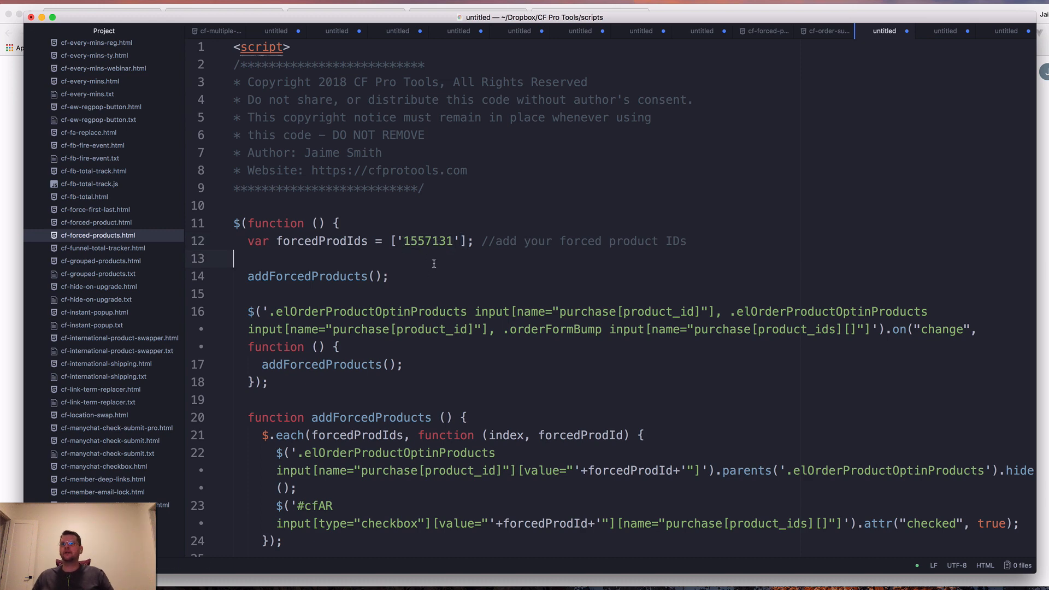
Copy the whole customized forced products script and paste it below the closing style tag in the order form page's footer code.
{"action": "key", "text": "super+a"}
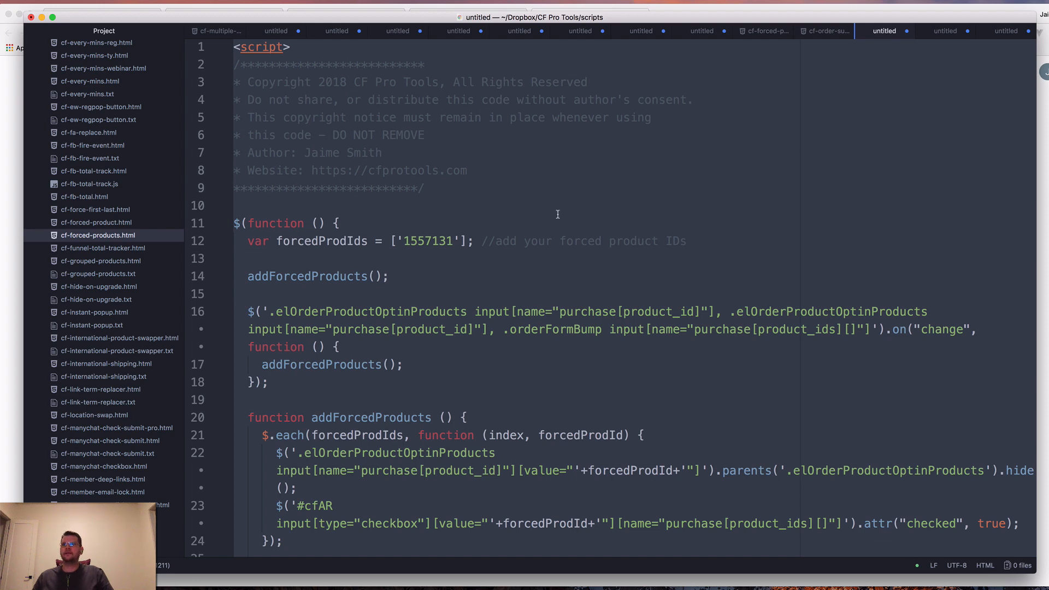
{"action": "key", "text": "super+Tab"}
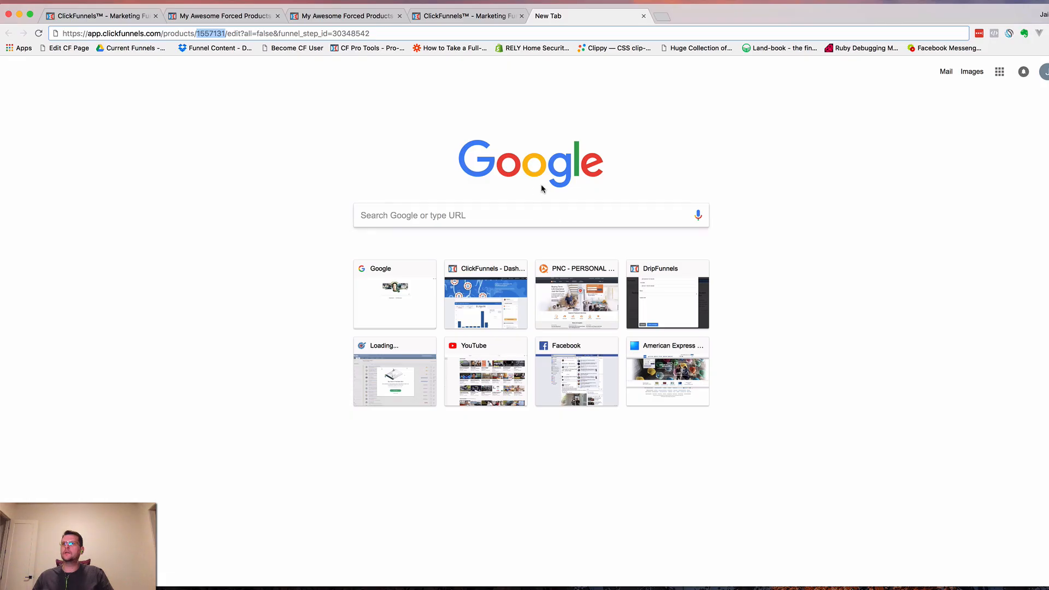
{"action": "left_click", "coordinate": [451, 15]}
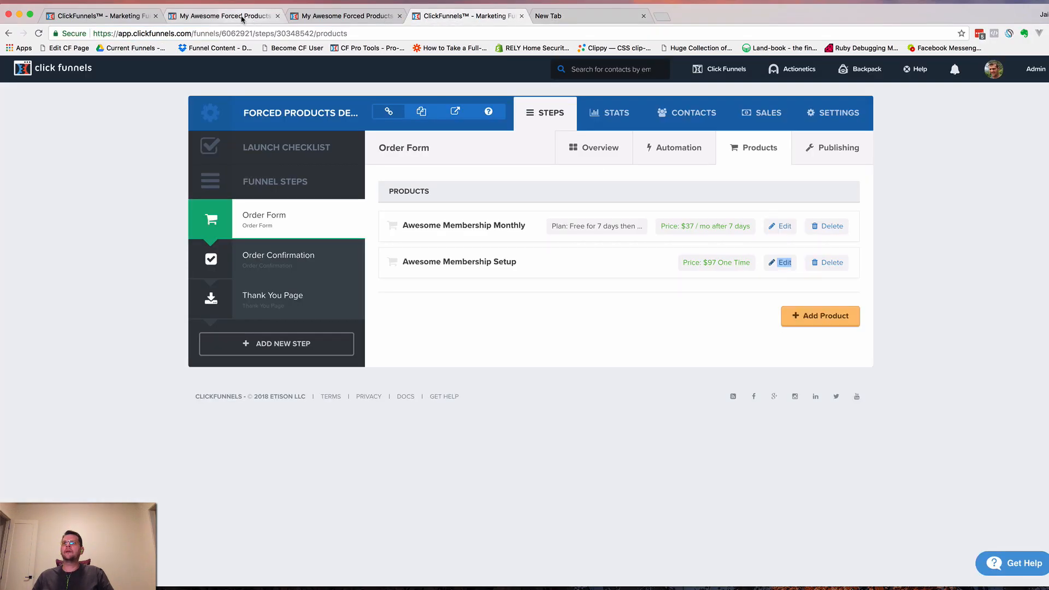
{"action": "left_click", "coordinate": [226, 16]}
{"action": "left_click", "coordinate": [179, 71]}
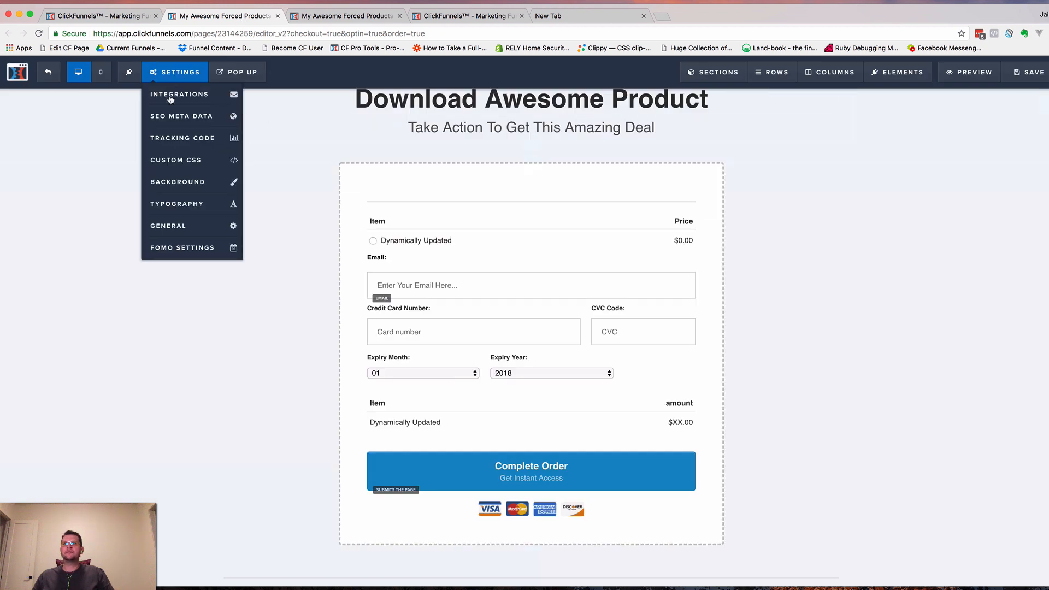
{"action": "left_click", "coordinate": [183, 139]}
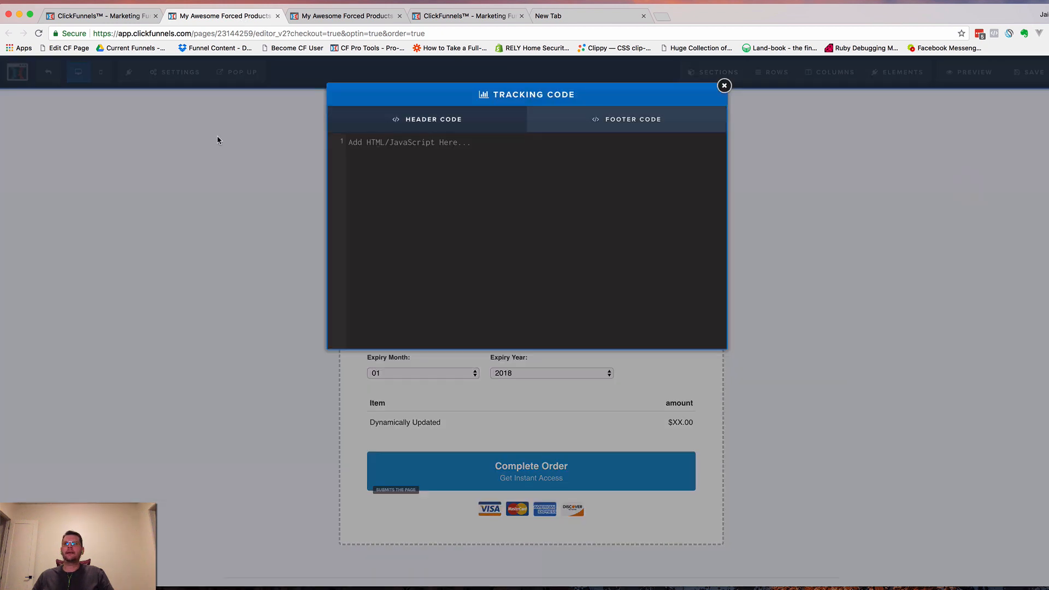
{"action": "left_click", "coordinate": [540, 128]}
{"action": "scroll", "coordinate": [492, 201], "scroll_direction": "down", "scroll_amount": 20}
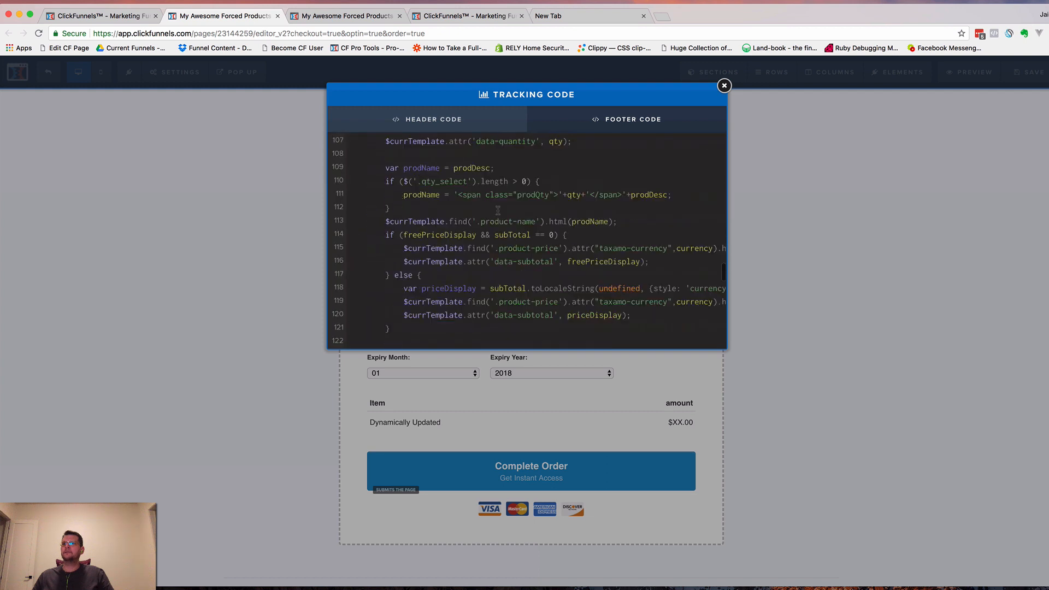
{"action": "scroll", "coordinate": [498, 211], "scroll_direction": "down", "scroll_amount": 15}
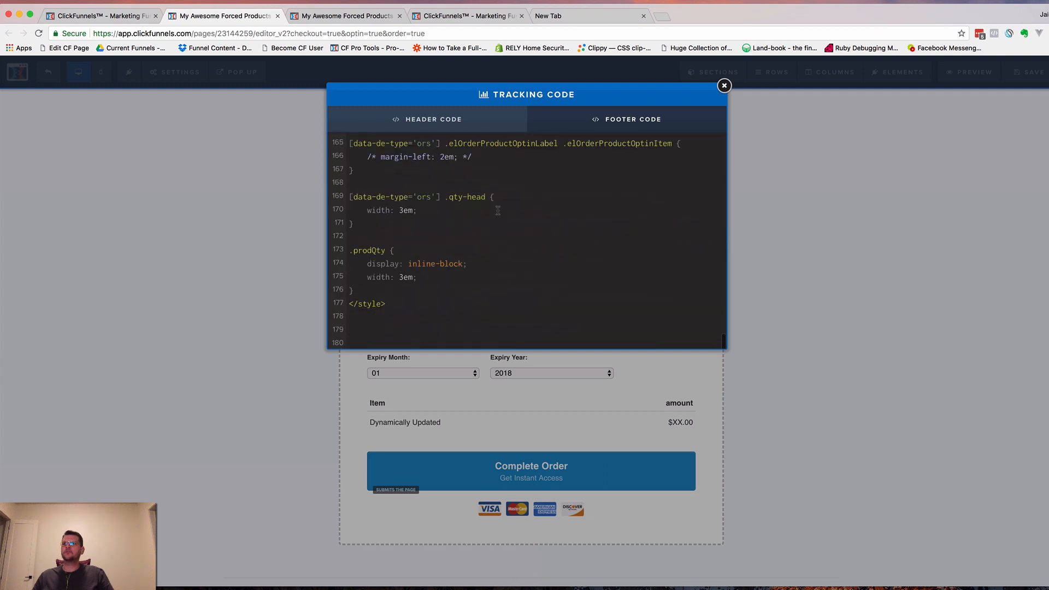
{"action": "left_click", "coordinate": [372, 333]}
{"action": "key", "text": "ctrl+v"}
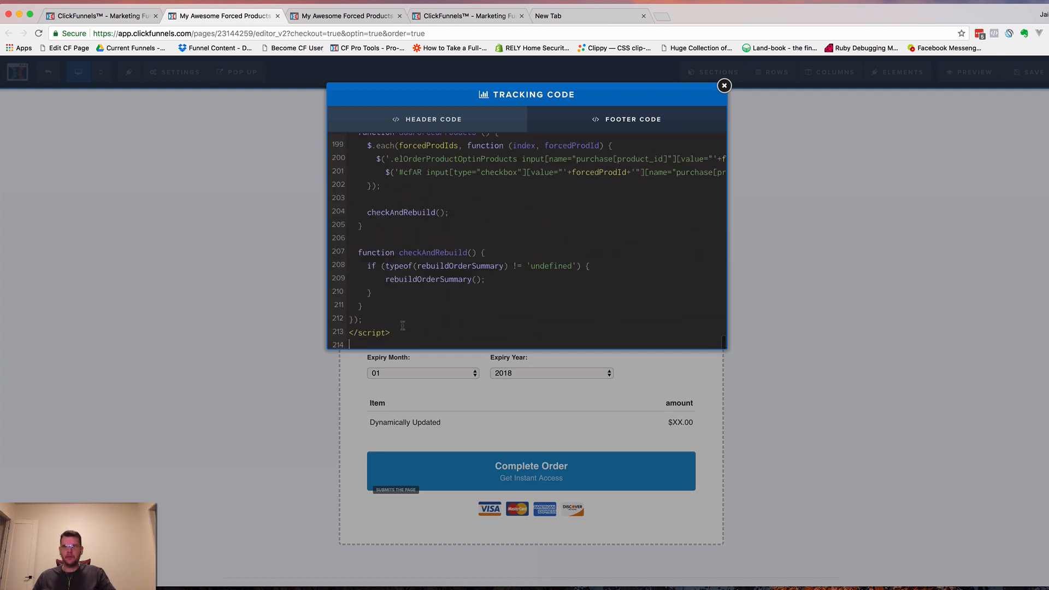
Check the forcedProdIds line in the pasted footer script, close the tracking code settings and save the page.
{"action": "scroll", "coordinate": [569, 299], "scroll_direction": "up", "scroll_amount": 10}
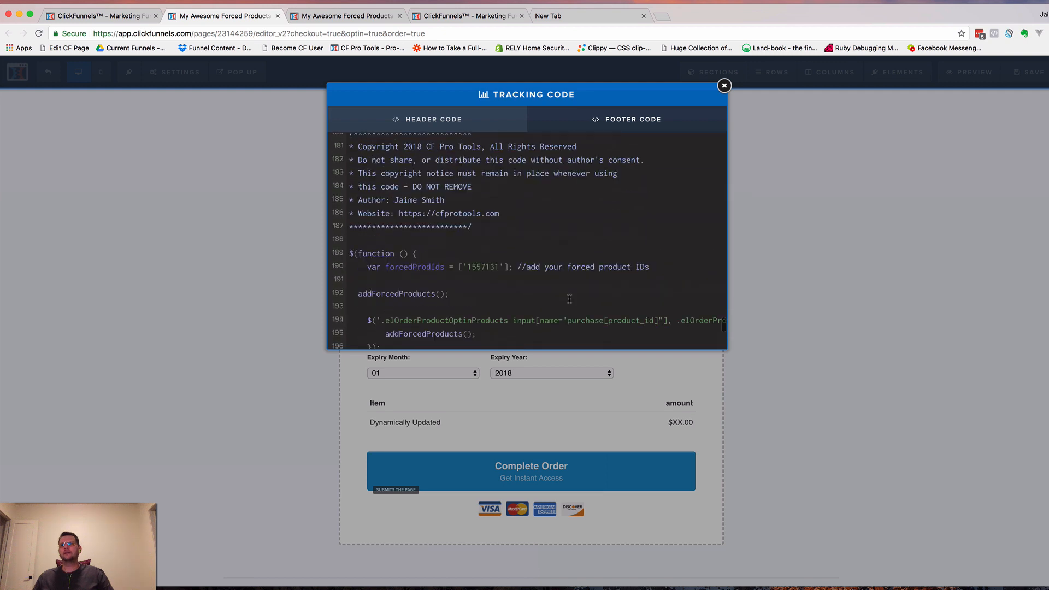
{"action": "scroll", "coordinate": [570, 299], "scroll_direction": "down", "scroll_amount": 3}
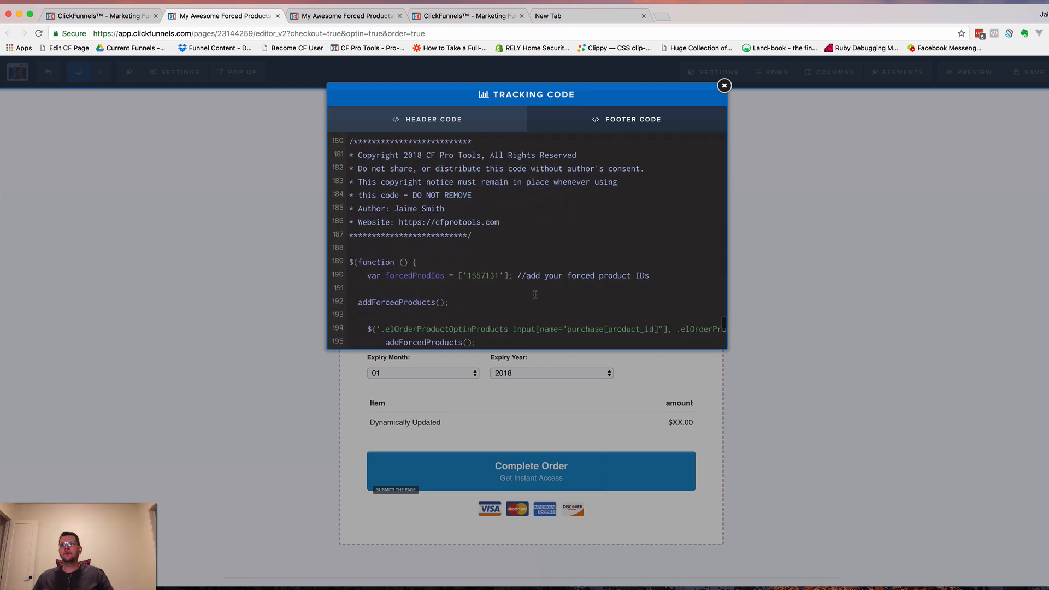
{"action": "left_click", "coordinate": [747, 259]}
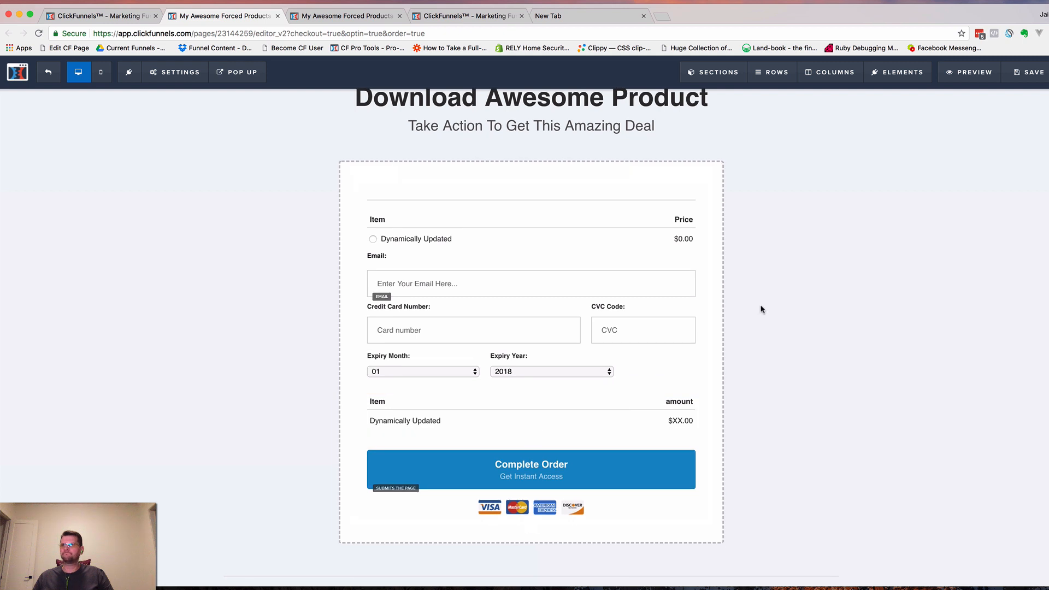
{"action": "left_click", "coordinate": [1030, 72]}
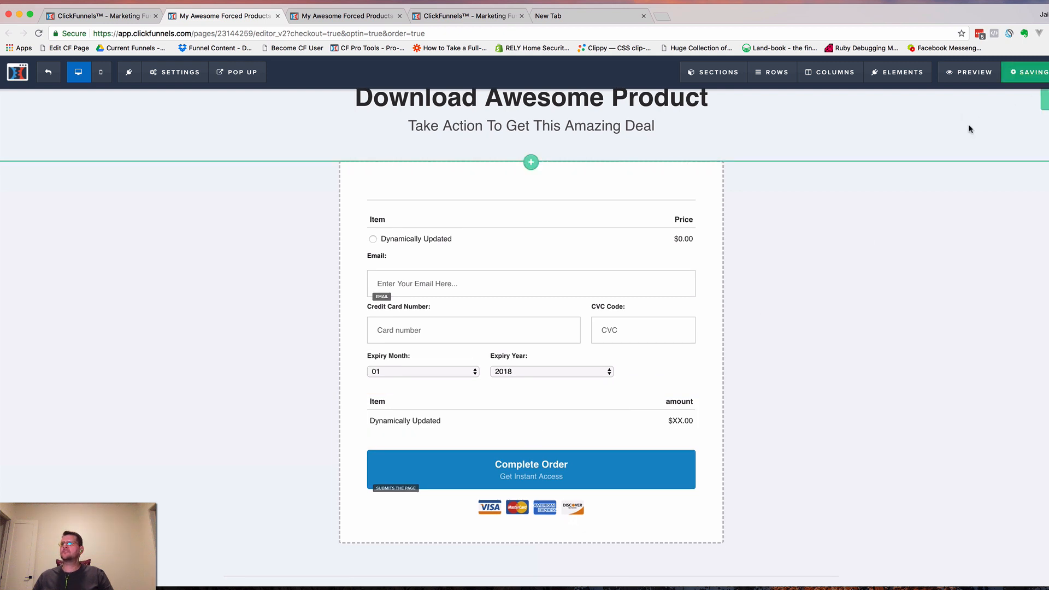
Close the outdated order form preview and the blank tab holding the product link, and open a fresh preview of the saved page.
{"action": "left_click", "coordinate": [479, 21]}
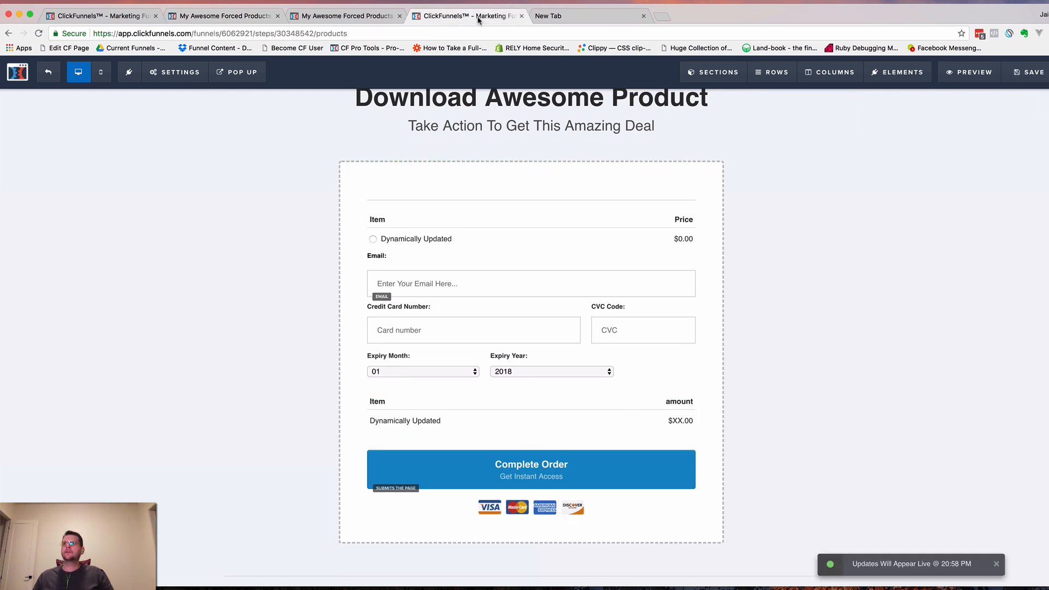
{"action": "left_click", "coordinate": [358, 21]}
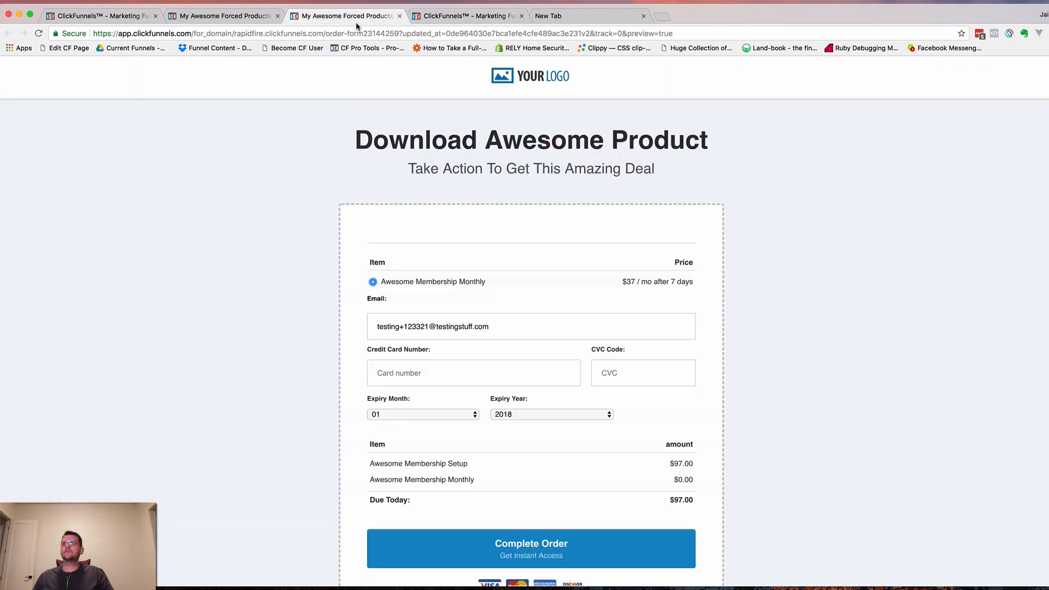
{"action": "key", "text": "super+w"}
{"action": "left_click", "coordinate": [447, 19]}
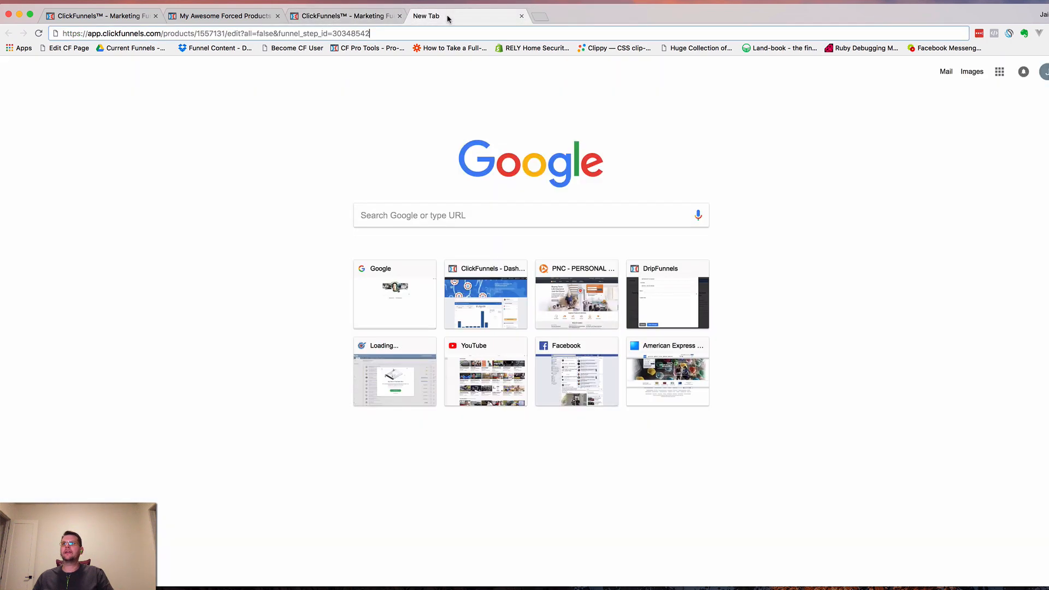
{"action": "key", "text": "super+w"}
{"action": "left_click", "coordinate": [229, 16]}
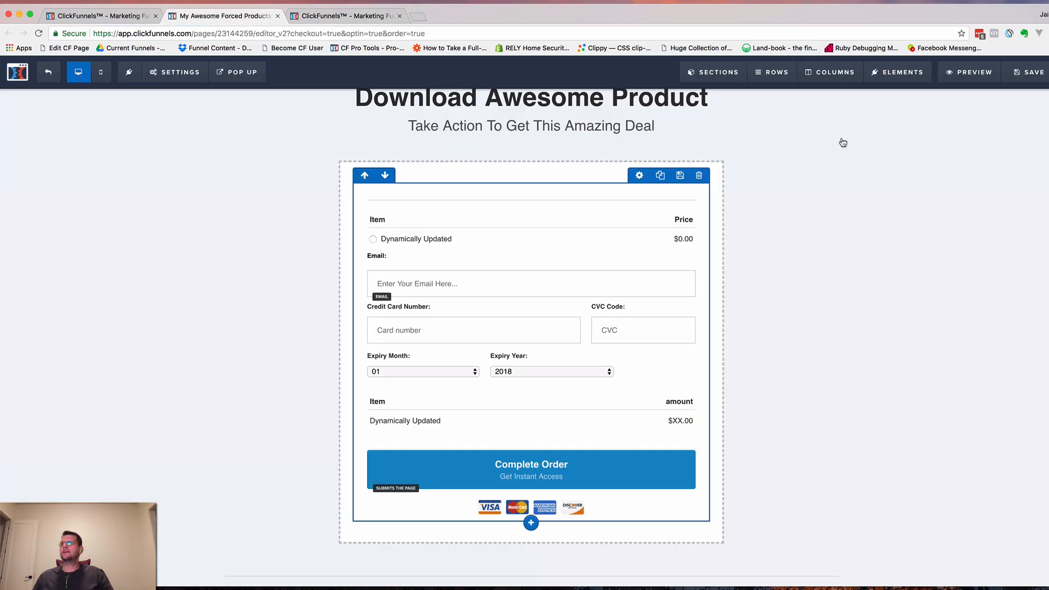
{"action": "left_click", "coordinate": [971, 78]}
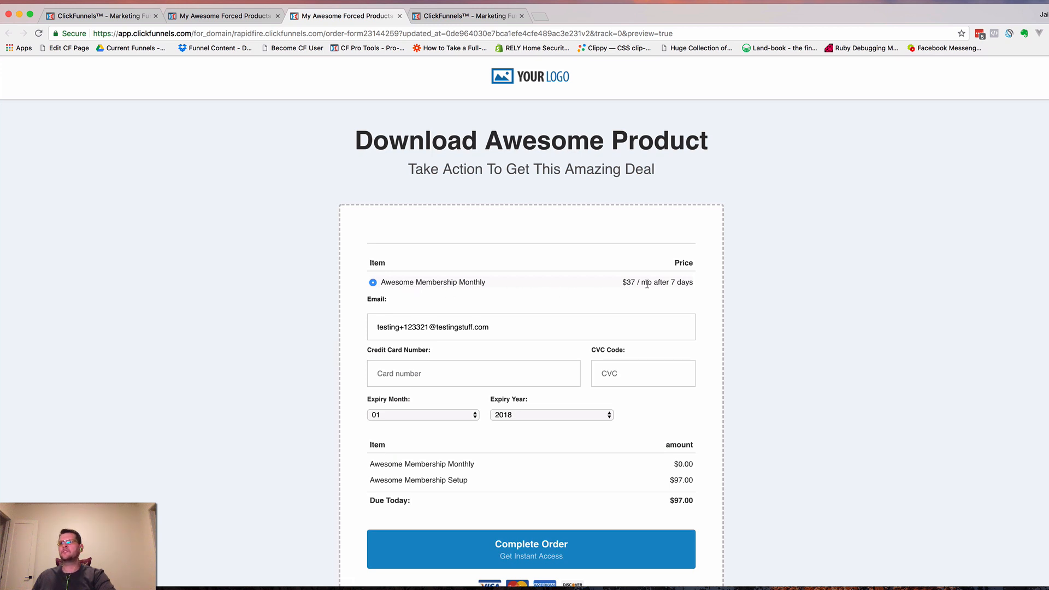
Examine the Due Today total in the order summary of the previewed order form.
{"action": "scroll", "coordinate": [392, 468], "scroll_direction": "down", "scroll_amount": 1}
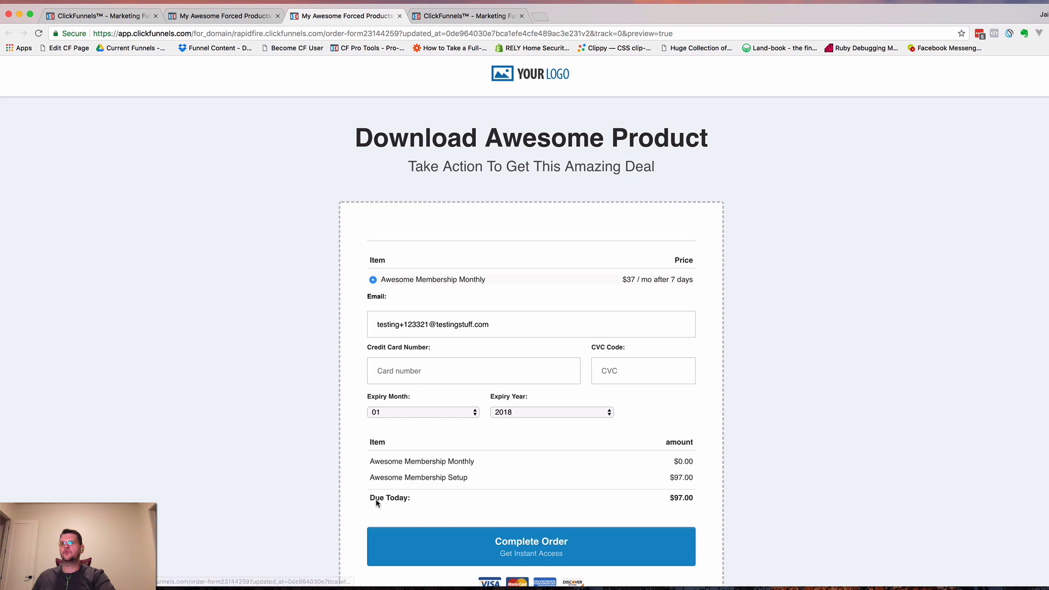
{"action": "scroll", "coordinate": [660, 496], "scroll_direction": "up", "scroll_amount": 1}
{"action": "left_click_drag", "start_coordinate": [670, 500], "coordinate": [695, 500]}
{"action": "scroll", "coordinate": [651, 479], "scroll_direction": "down", "scroll_amount": 1}
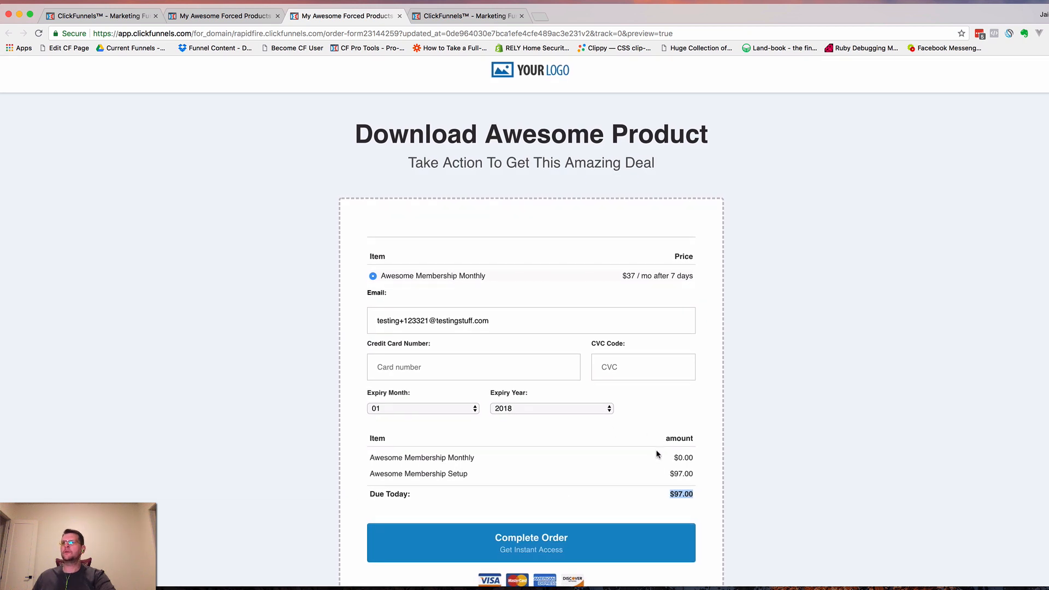
{"action": "scroll", "coordinate": [678, 499], "scroll_direction": "up", "scroll_amount": 1}
{"action": "left_click", "coordinate": [678, 499]}
{"action": "scroll", "coordinate": [655, 459], "scroll_direction": "down", "scroll_amount": 1}
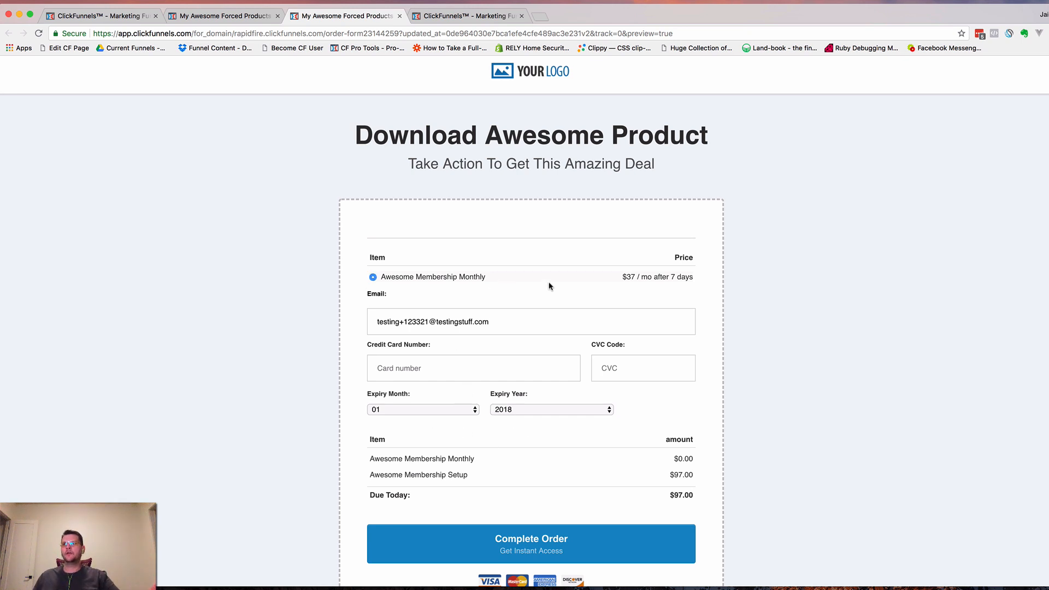
Examine the amounts listed for Awesome Membership Setup and Awesome Membership Monthly in the preview's order summary.
{"action": "scroll", "coordinate": [549, 282], "scroll_direction": "up", "scroll_amount": 1}
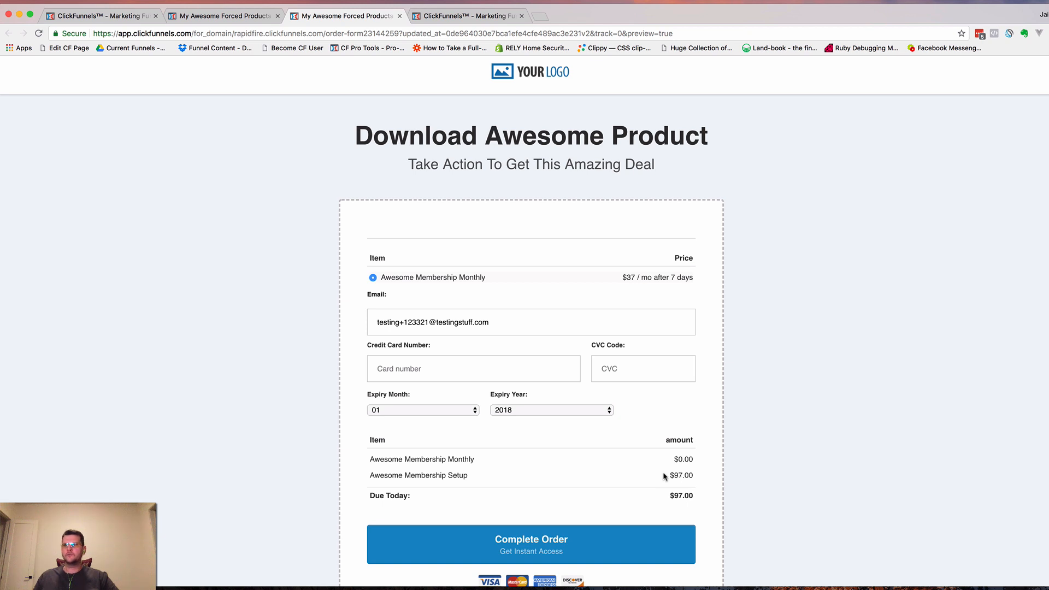
{"action": "left_click_drag", "start_coordinate": [665, 477], "coordinate": [695, 474]}
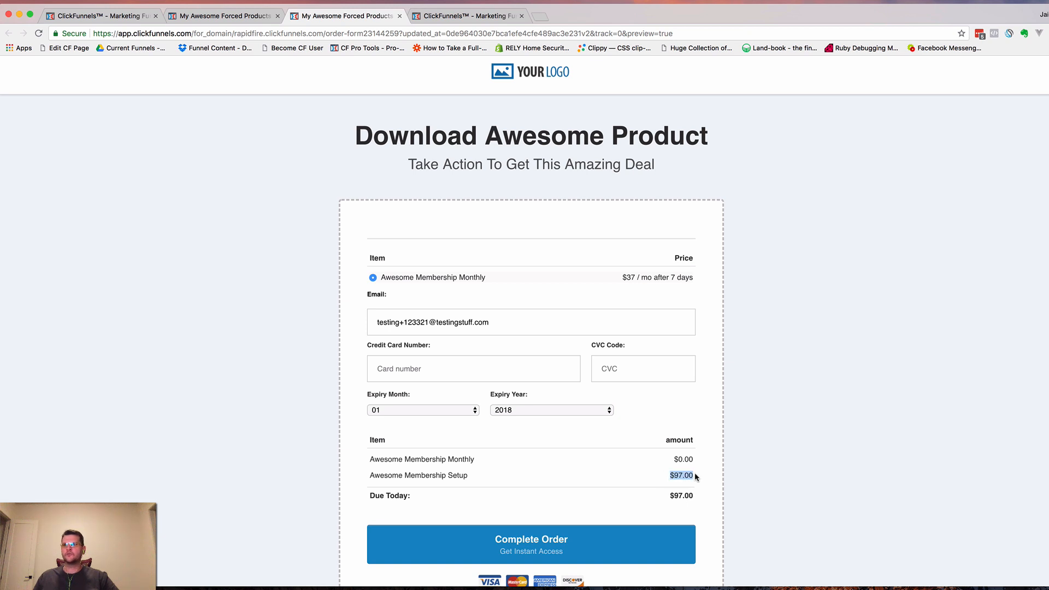
{"action": "left_click", "coordinate": [669, 496]}
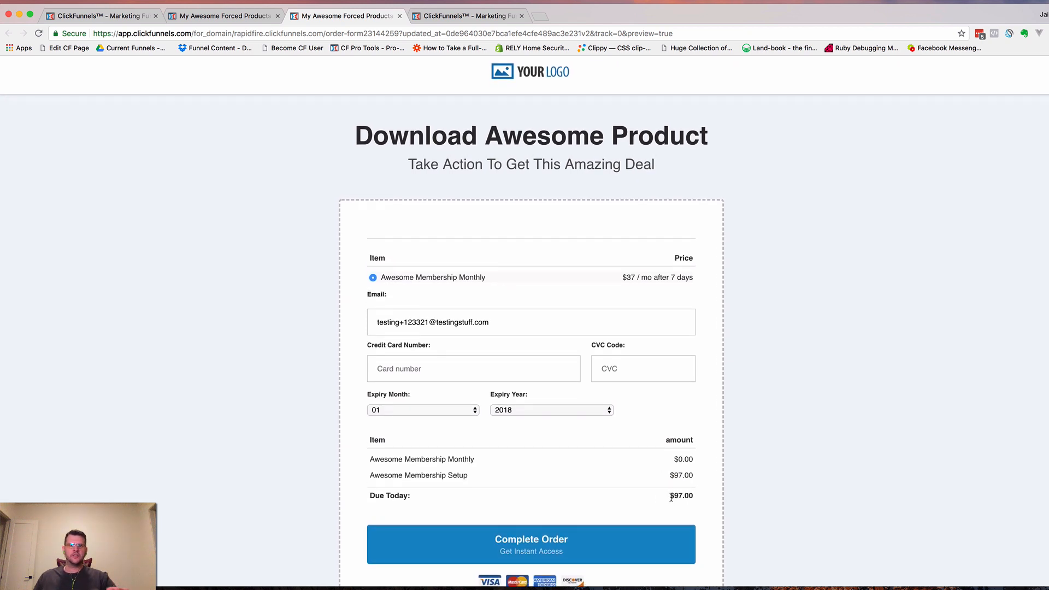
{"action": "scroll", "coordinate": [671, 497], "scroll_direction": "down", "scroll_amount": 1}
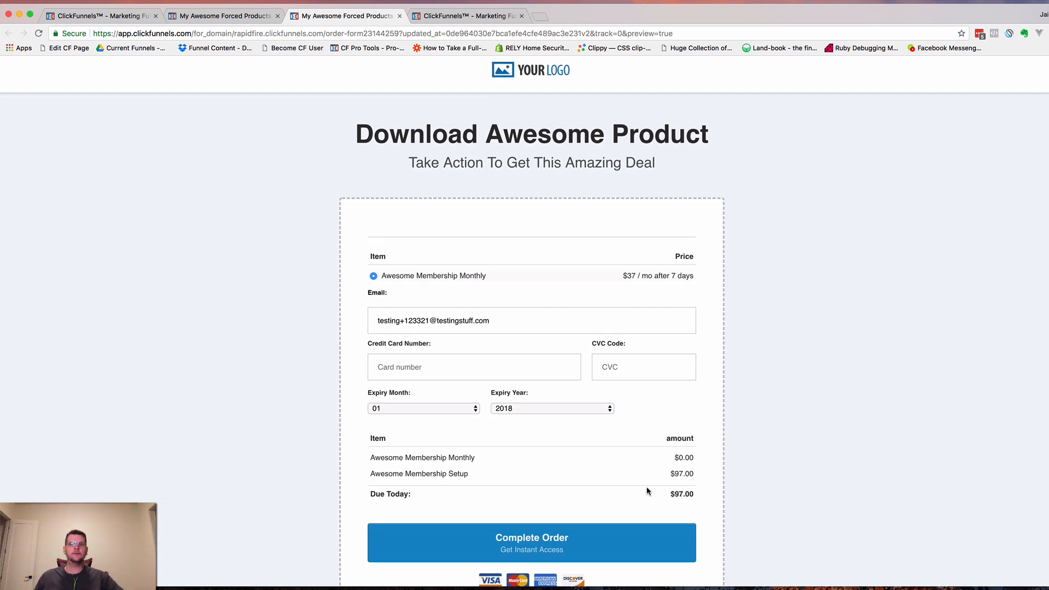
{"action": "scroll", "coordinate": [648, 493], "scroll_direction": "up", "scroll_amount": 1}
{"action": "scroll", "coordinate": [612, 474], "scroll_direction": "up", "scroll_amount": 1}
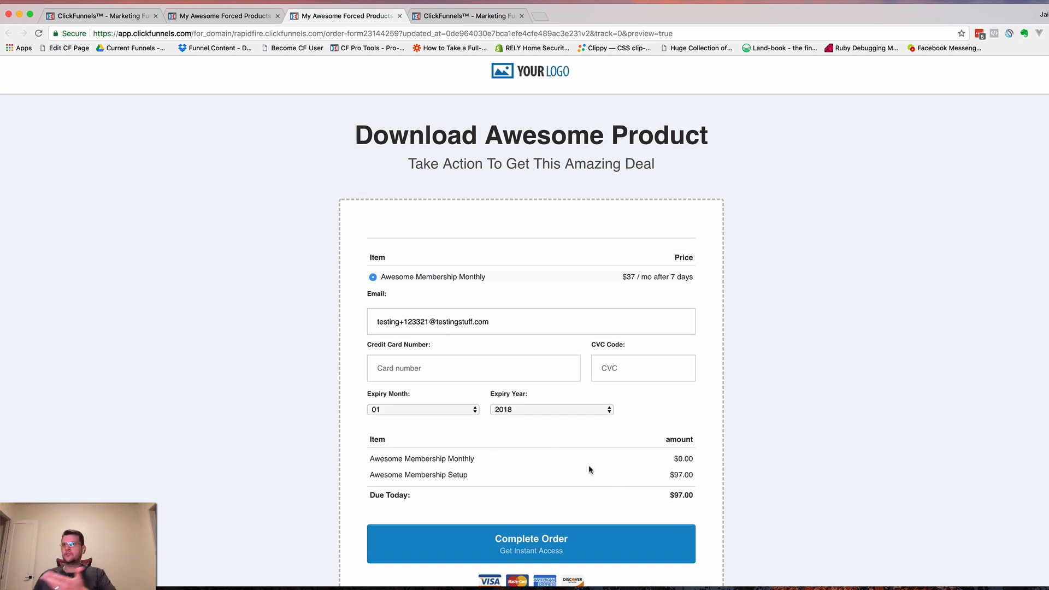
{"action": "mouse_move", "coordinate": [675, 460]}
{"action": "left_mouse_down"}
{"action": "mouse_move", "coordinate": [697, 463]}
{"action": "mouse_move", "coordinate": [679, 460]}
{"action": "left_mouse_up"}
{"action": "left_click", "coordinate": [676, 460]}
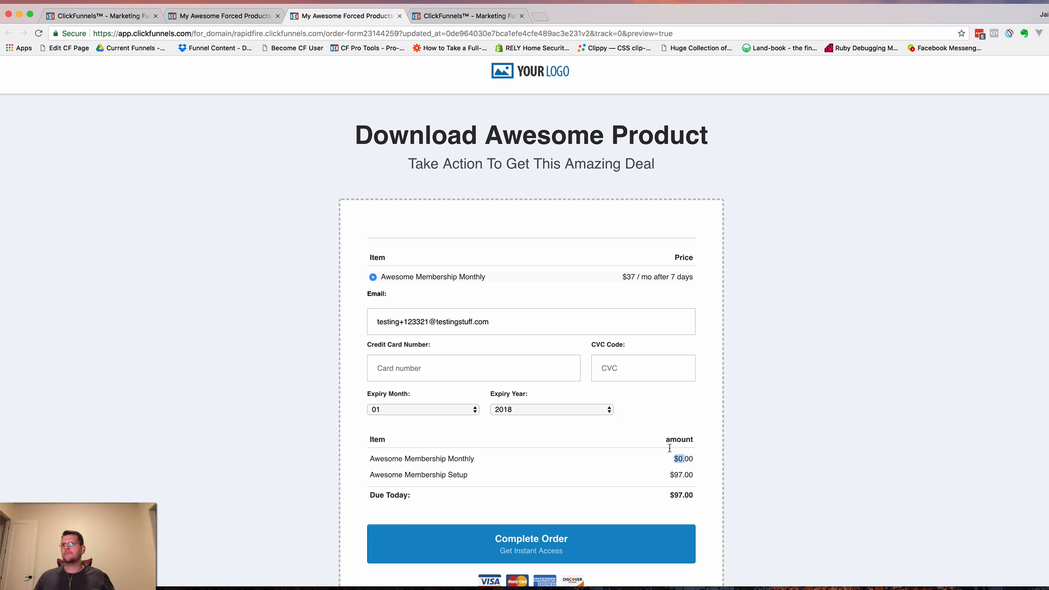
Switch to the code editor and set CFPT.freePriceDisplay to '$37/mo after 7 days' in the customized order summary script.
{"action": "key", "text": "super+Tab"}
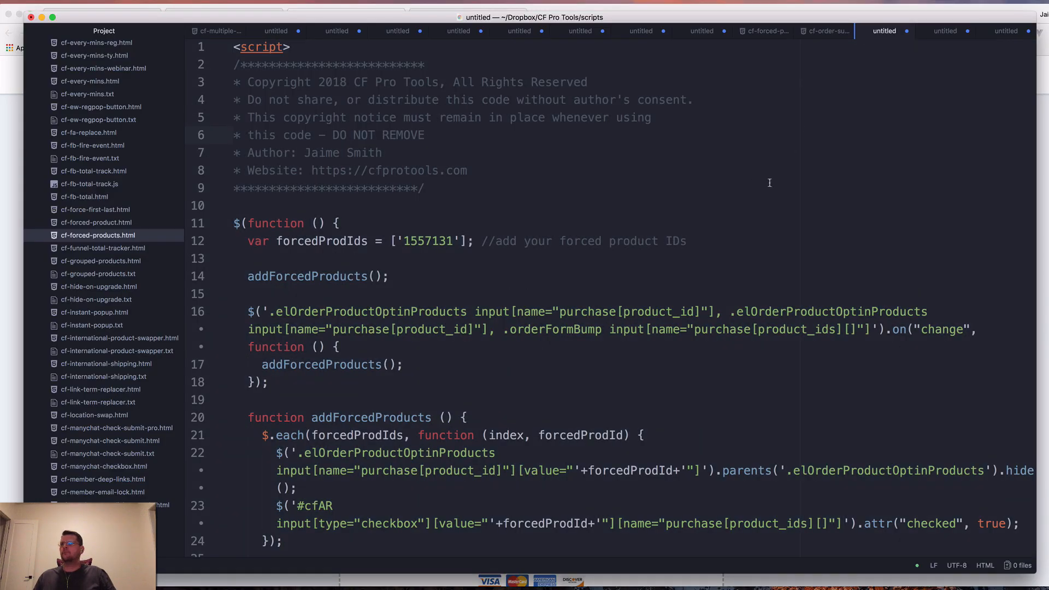
{"action": "left_click", "coordinate": [936, 39]}
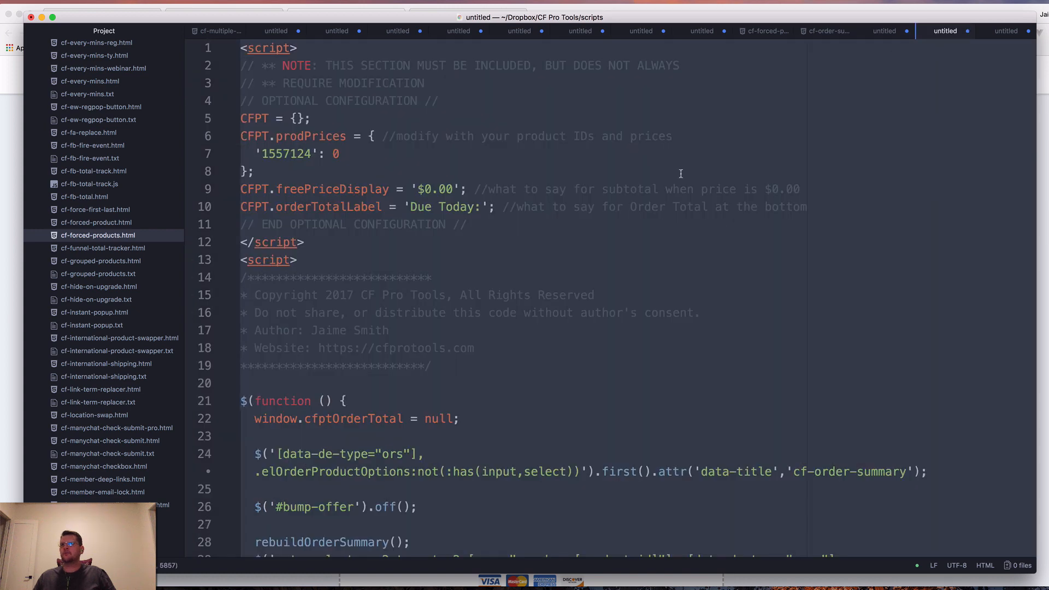
{"action": "left_click", "coordinate": [609, 189]}
{"action": "left_click_drag", "start_coordinate": [421, 190], "coordinate": [452, 187]}
{"action": "type", "text": "$37"}
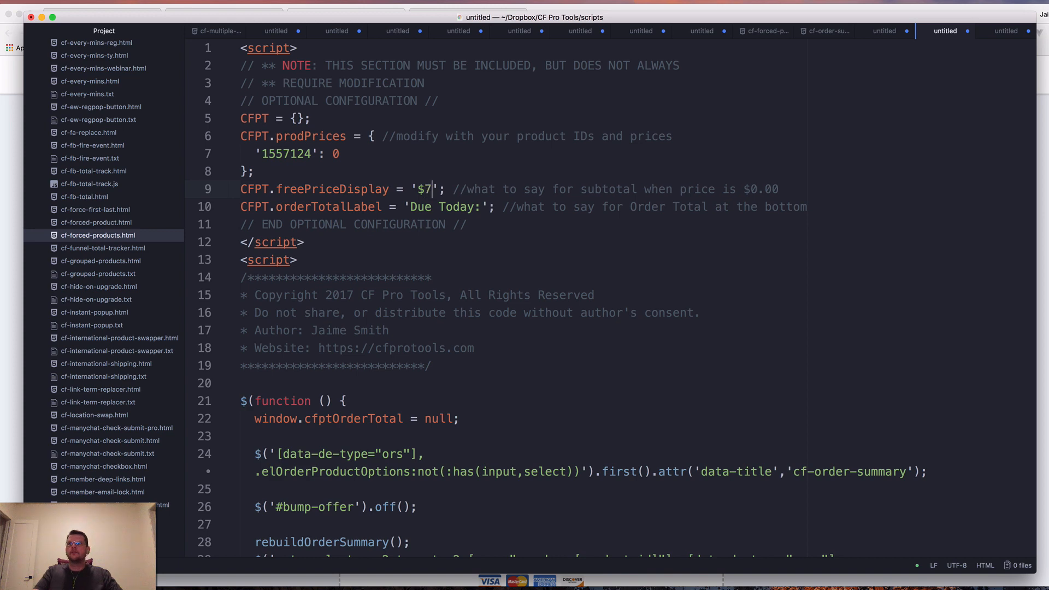
{"action": "type", "text": "/mo afte"}
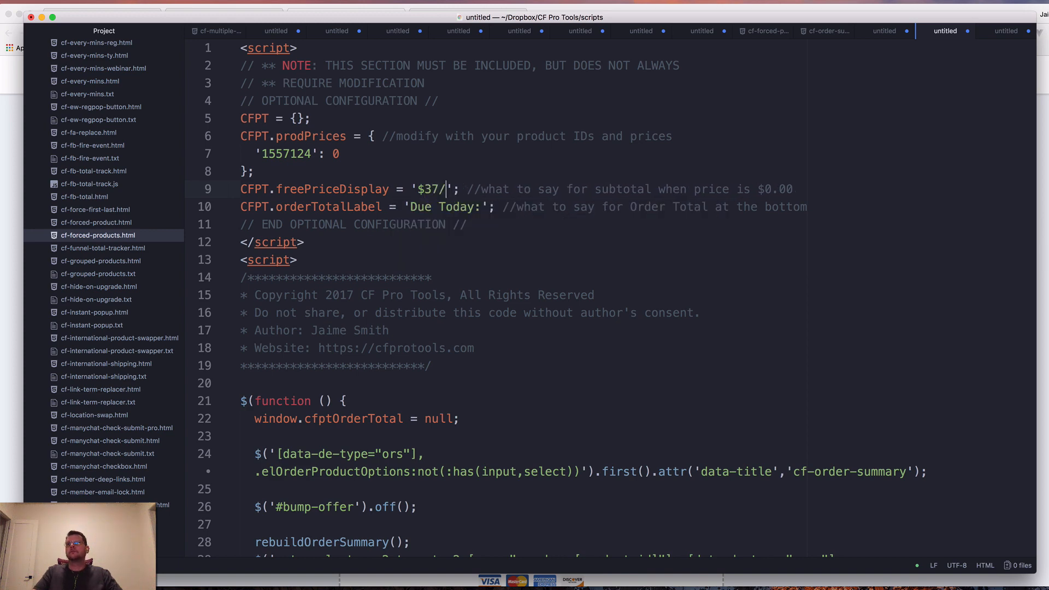
{"action": "type", "text": "r 7 days"}
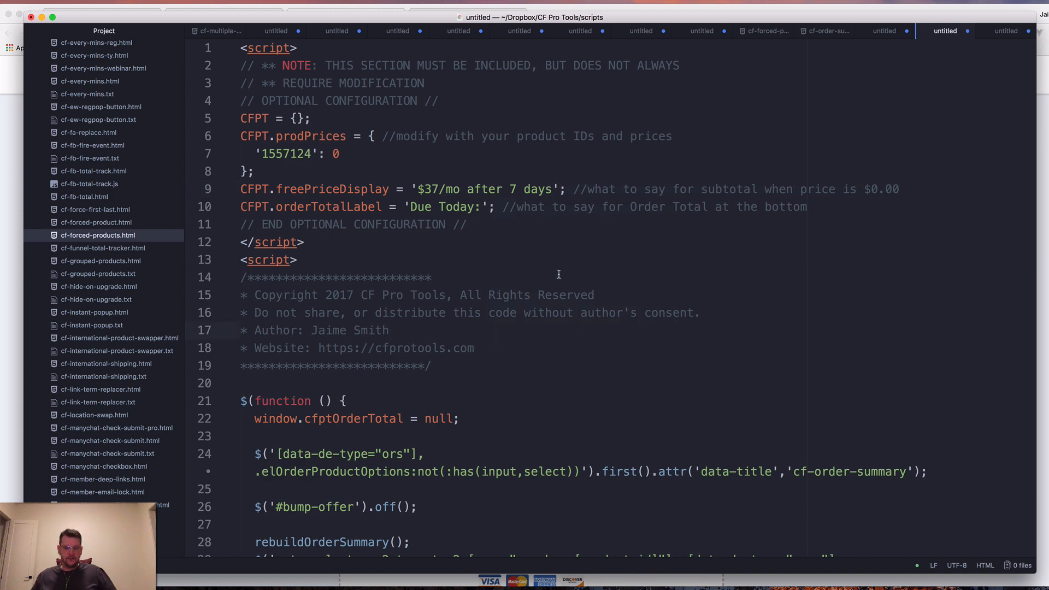
Select the whole customized order summary script, return to the page editor and open the order form's footer tracking code.
{"action": "key", "text": "super+a"}
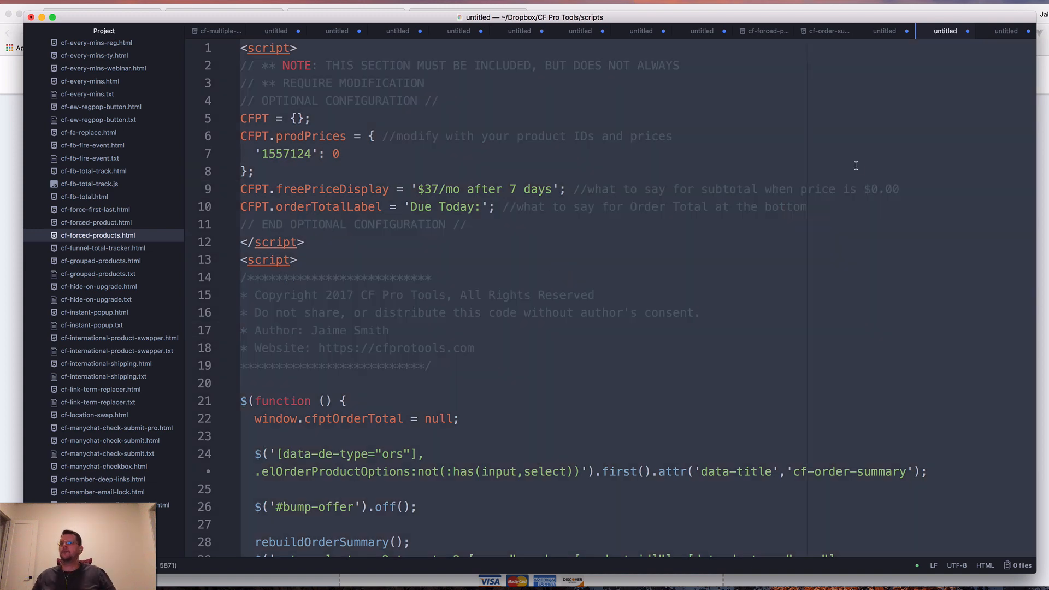
{"action": "key", "text": "super+Tab"}
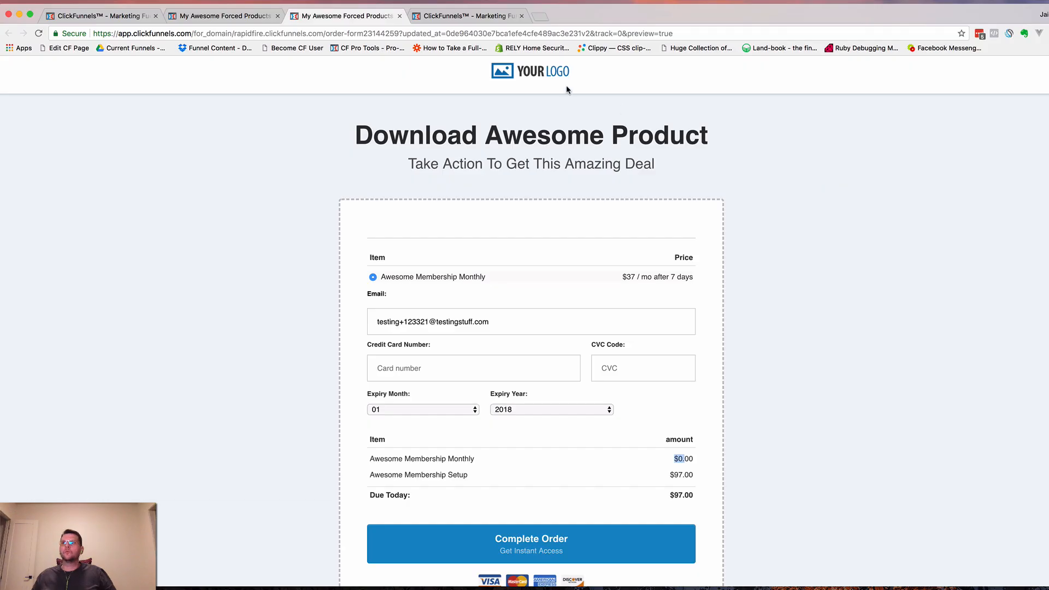
{"action": "left_click", "coordinate": [224, 16]}
{"action": "left_click", "coordinate": [174, 72]}
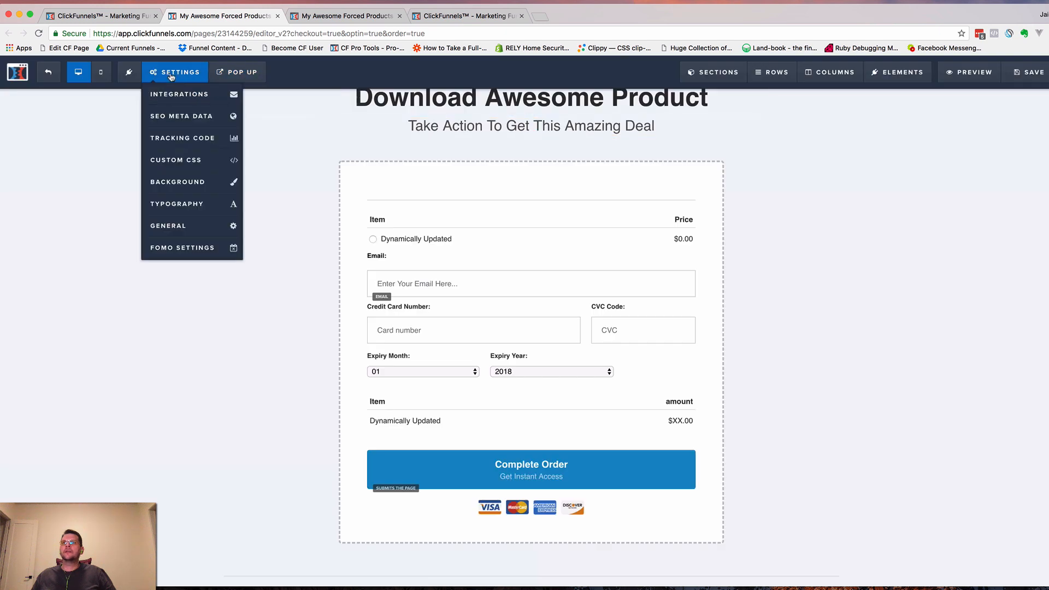
{"action": "left_click", "coordinate": [183, 141]}
{"action": "left_click", "coordinate": [628, 120]}
{"action": "key", "text": "super+v"}
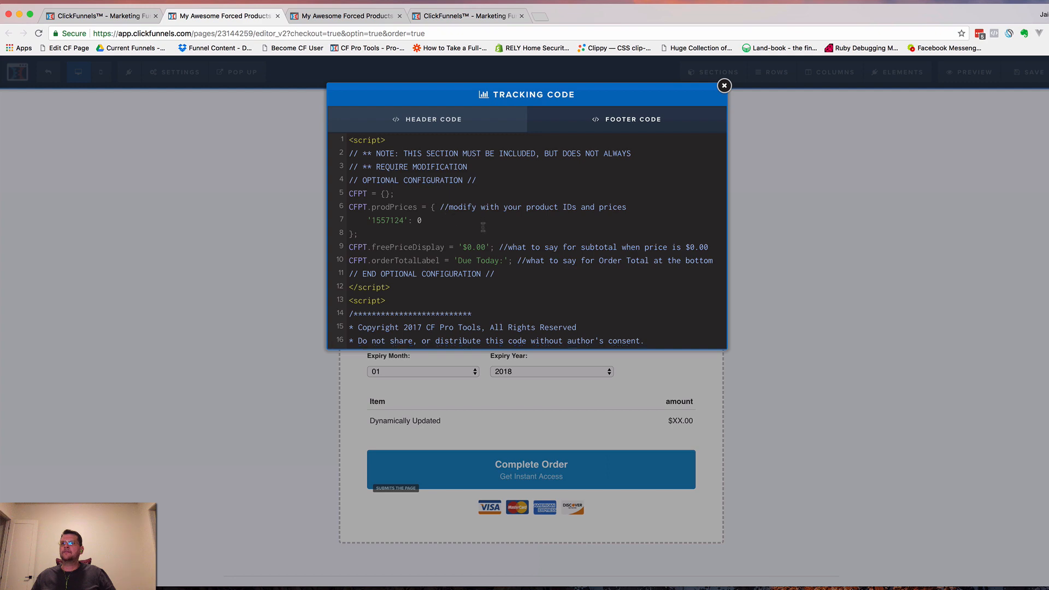
Set CFPT.freePriceDisplay to '$37/mo after 7 days' in the order form's footer code and save the page.
{"action": "scroll", "coordinate": [442, 222], "scroll_direction": "down", "scroll_amount": 15}
{"action": "scroll", "coordinate": [483, 228], "scroll_direction": "down", "scroll_amount": 20}
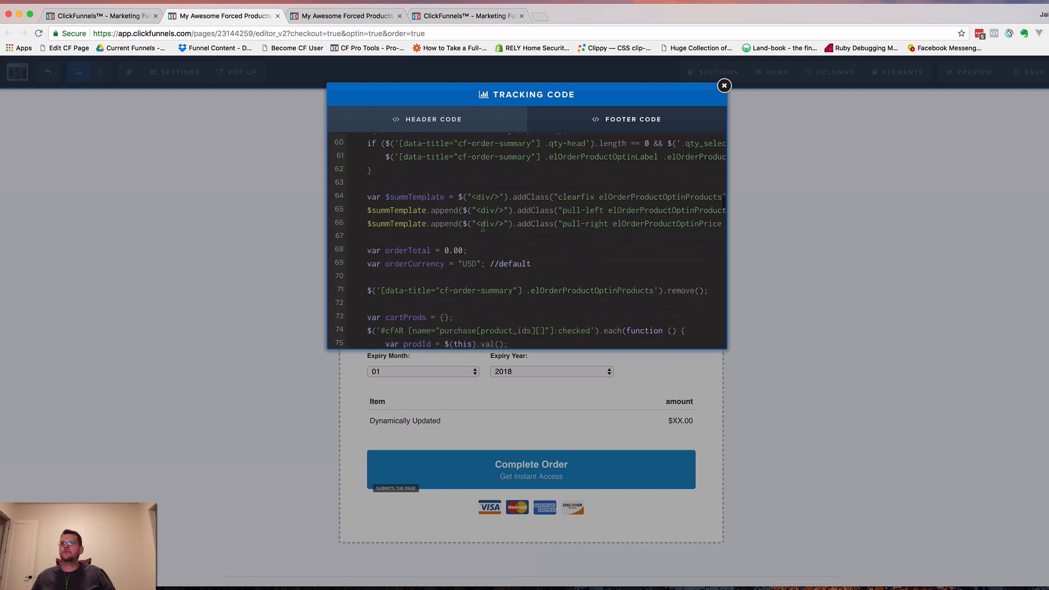
{"action": "scroll", "coordinate": [484, 228], "scroll_direction": "down", "scroll_amount": 7}
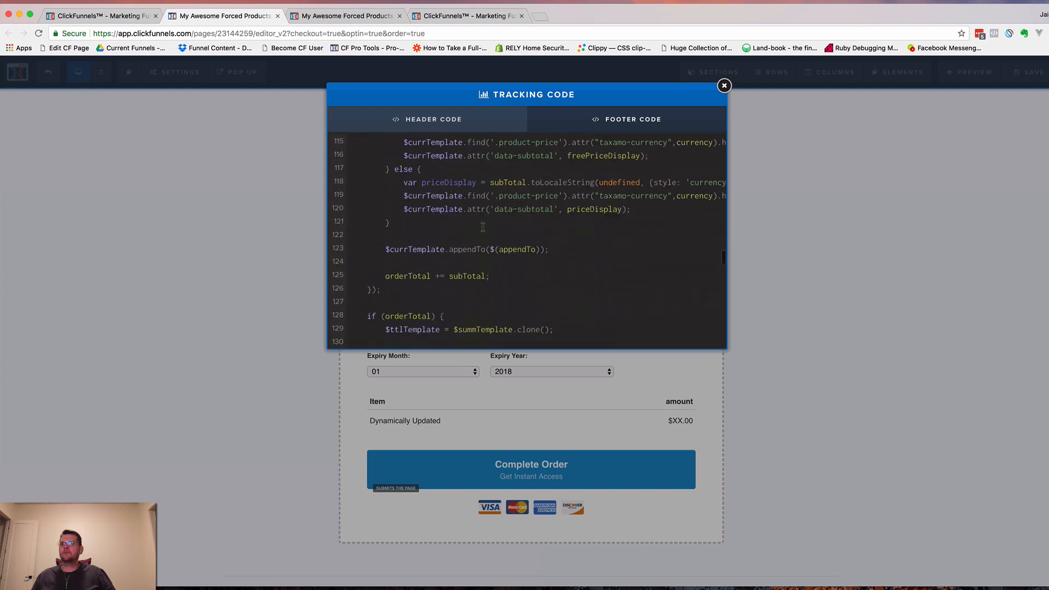
{"action": "scroll", "coordinate": [483, 228], "scroll_direction": "up", "scroll_amount": 20}
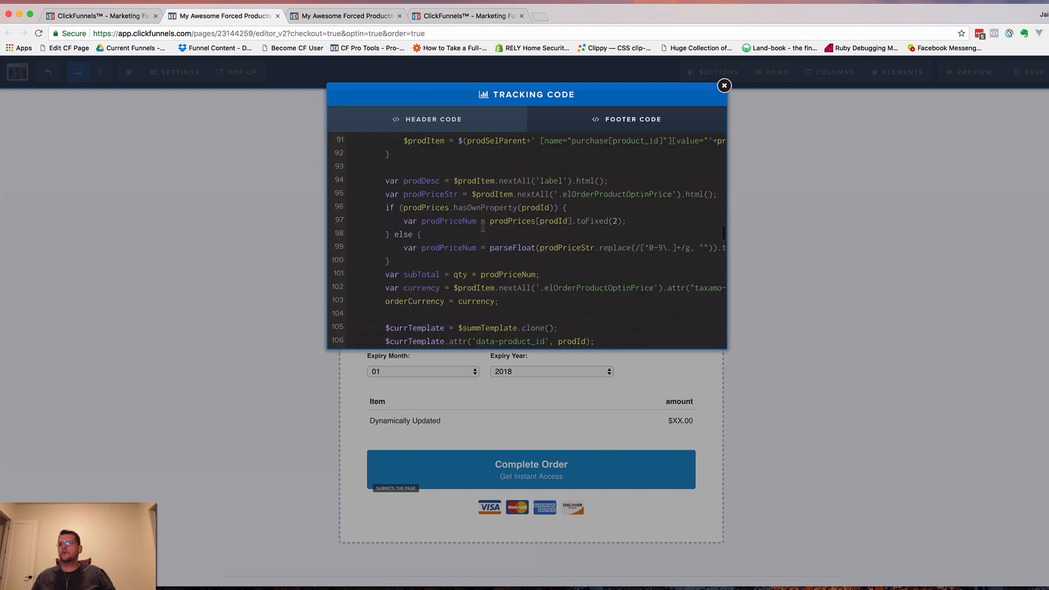
{"action": "scroll", "coordinate": [448, 221], "scroll_direction": "right", "scroll_amount": 3}
{"action": "scroll", "coordinate": [448, 221], "scroll_direction": "left", "scroll_amount": 3}
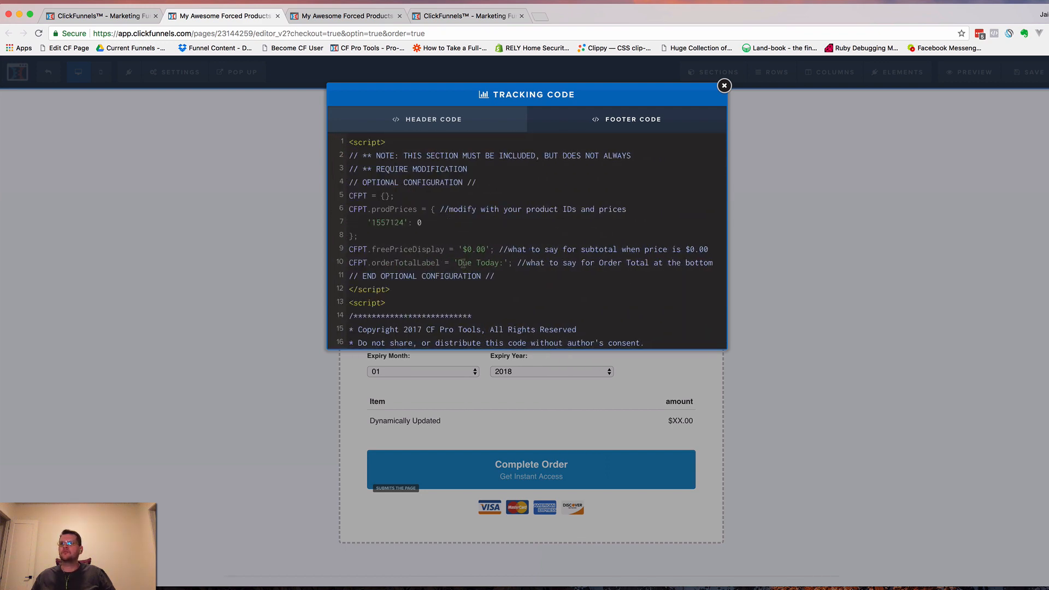
{"action": "left_click_drag", "start_coordinate": [467, 249], "coordinate": [483, 249]}
{"action": "type", "text": "37/m"}
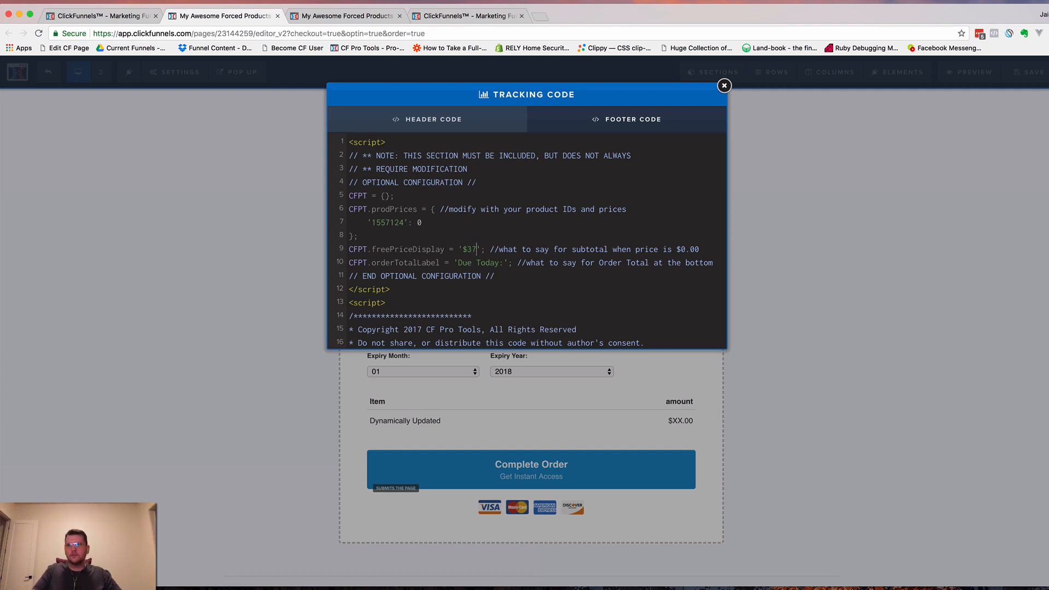
{"action": "type", "text": "o after "}
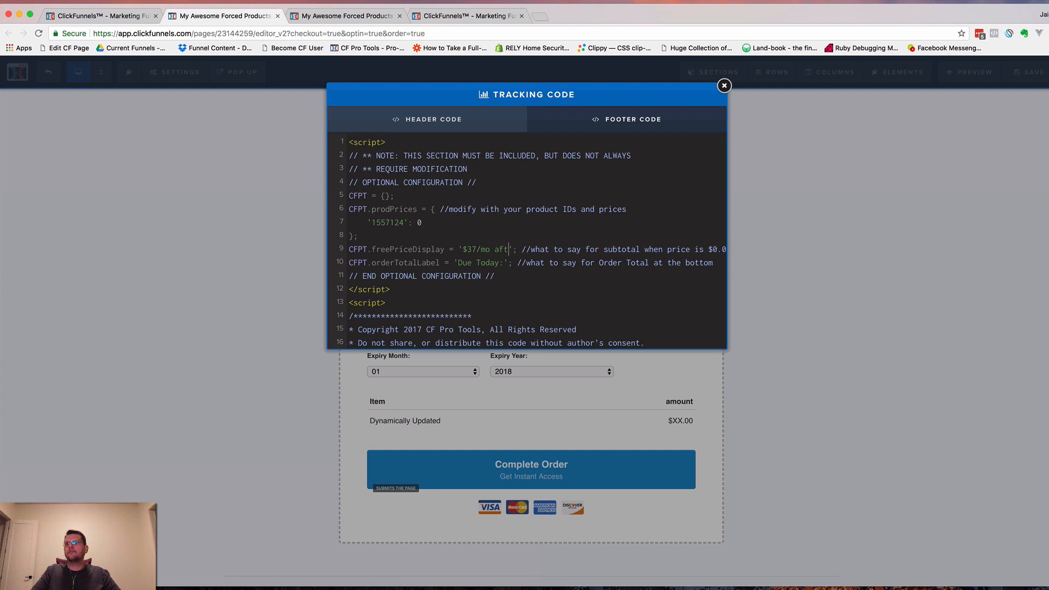
{"action": "type", "text": "7 days"}
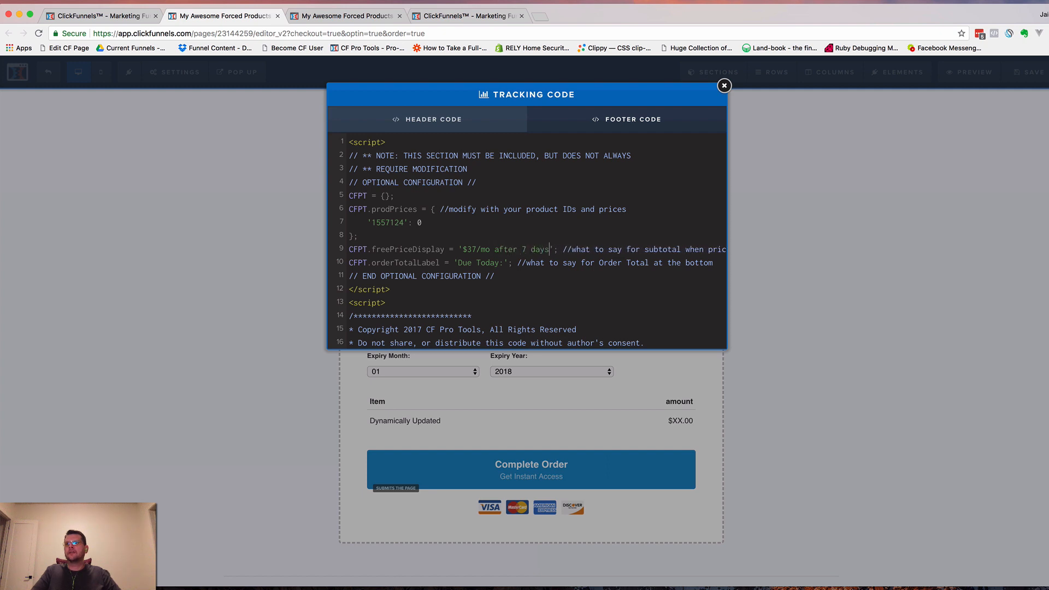
{"action": "left_click", "coordinate": [823, 236]}
{"action": "left_click", "coordinate": [1006, 71]}
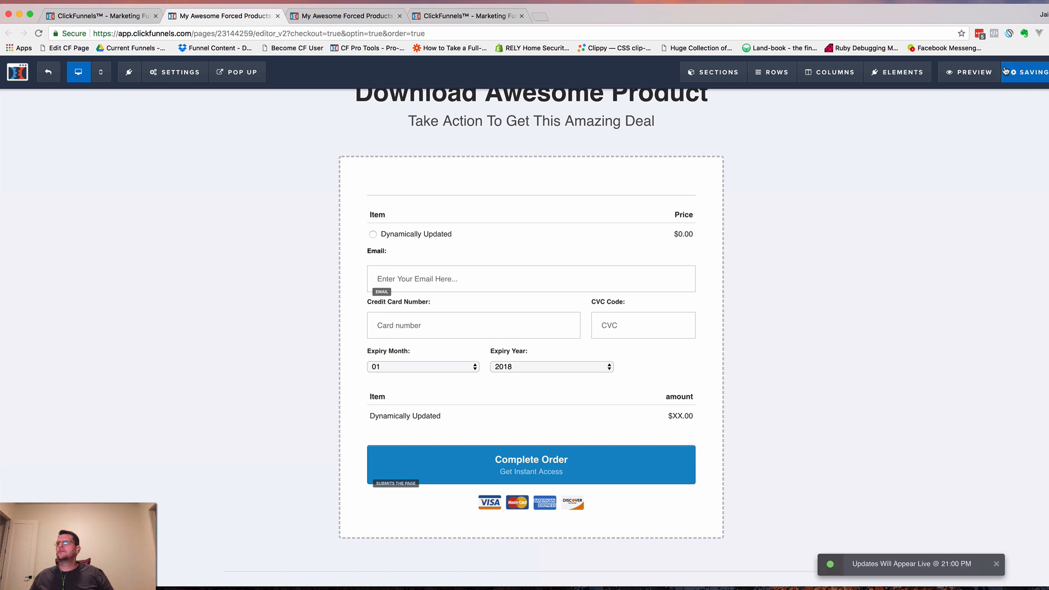
Close the outdated order form preview and open a new preview of the page with the updated price display.
{"action": "left_click", "coordinate": [469, 17]}
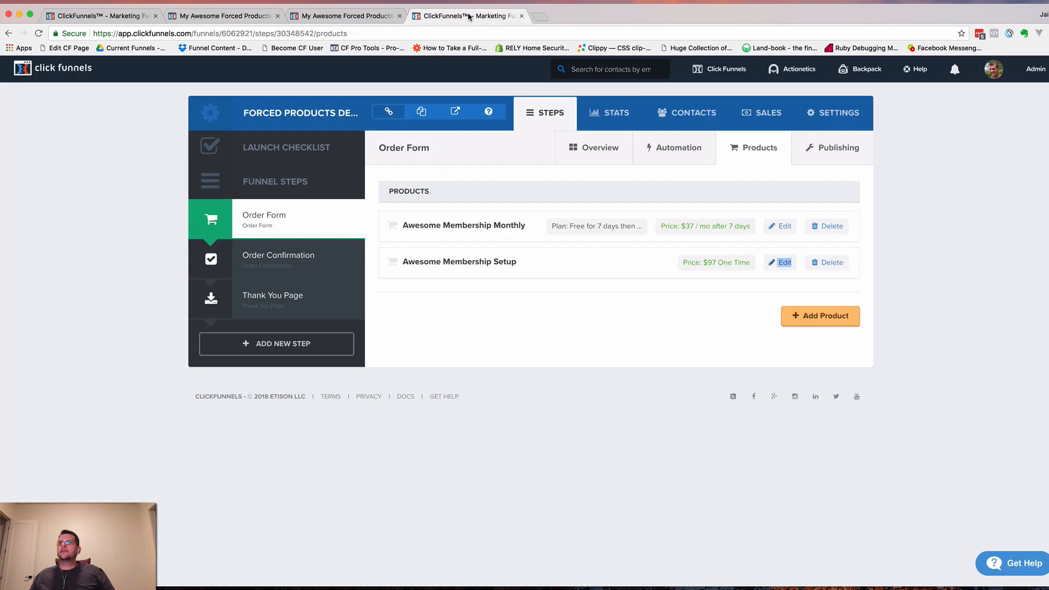
{"action": "left_click", "coordinate": [344, 16]}
{"action": "left_click", "coordinate": [400, 16]}
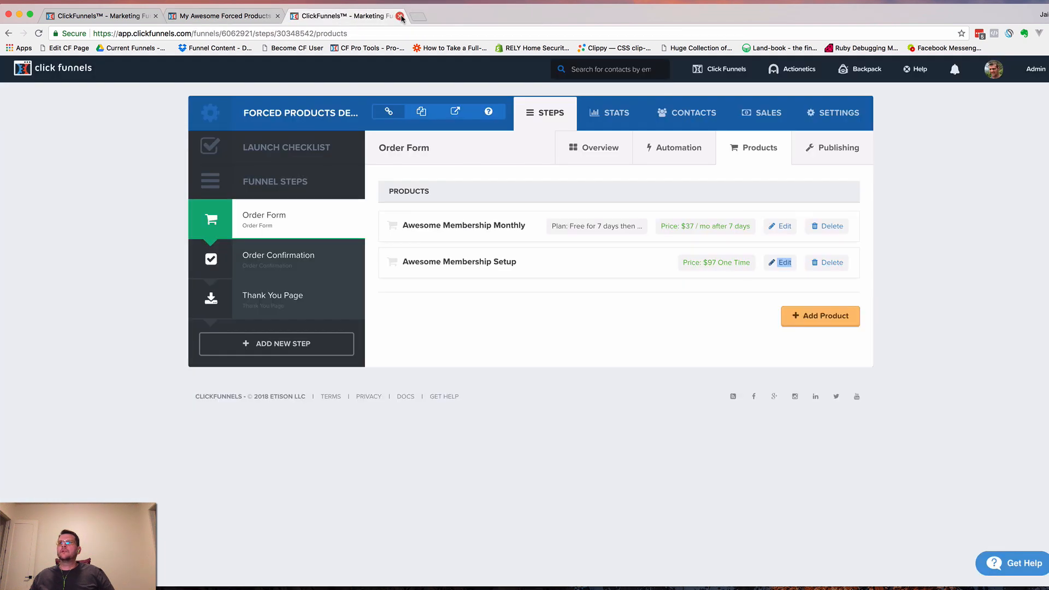
{"action": "left_click", "coordinate": [245, 23]}
{"action": "left_click", "coordinate": [972, 68]}
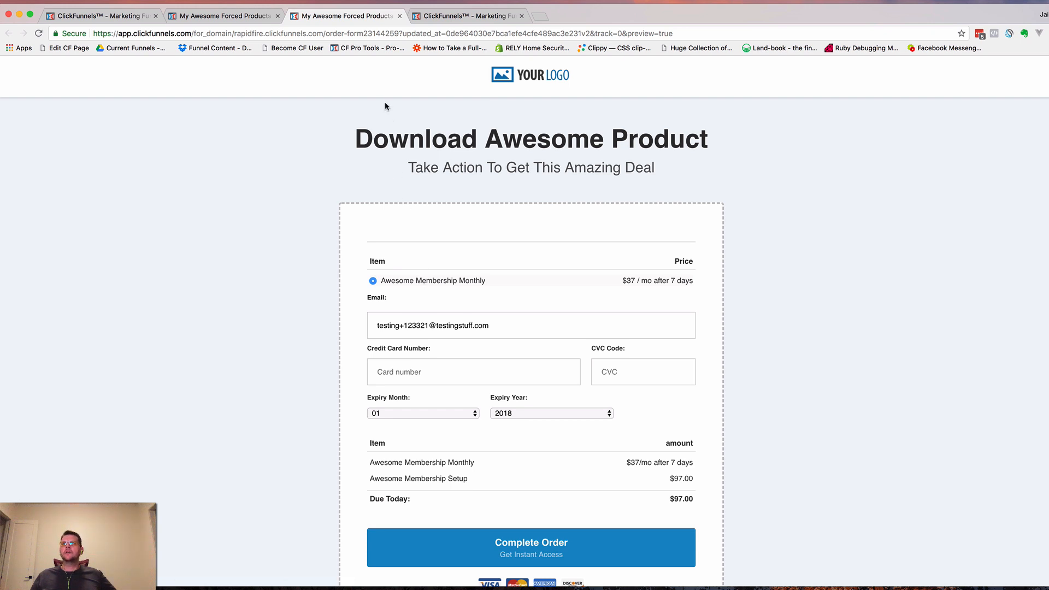
Go to the product list of the funnel's Order Form step and start adding a new product.
{"action": "left_click", "coordinate": [217, 20]}
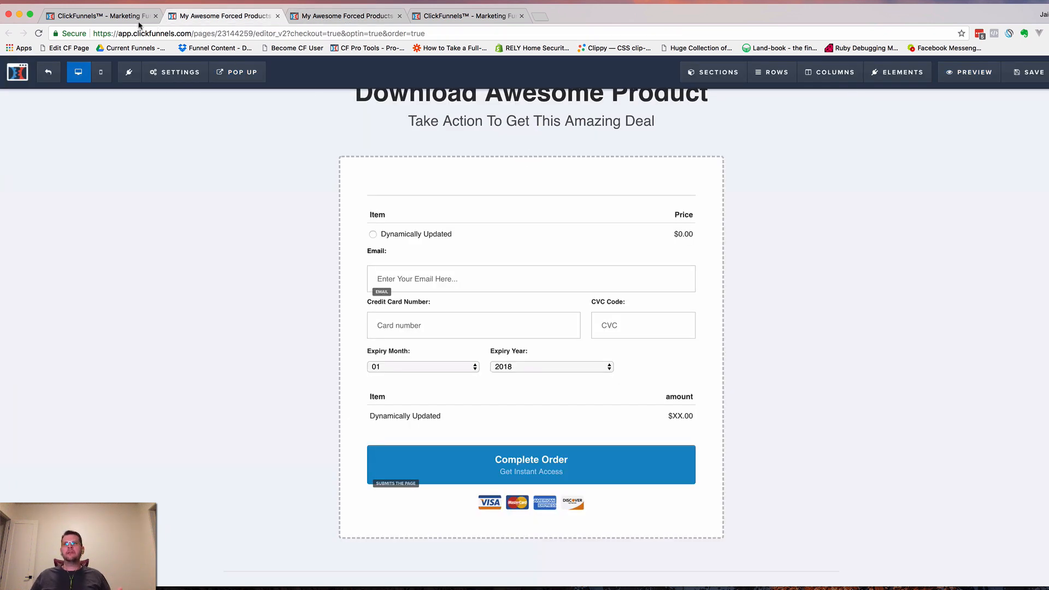
{"action": "left_click", "coordinate": [99, 16]}
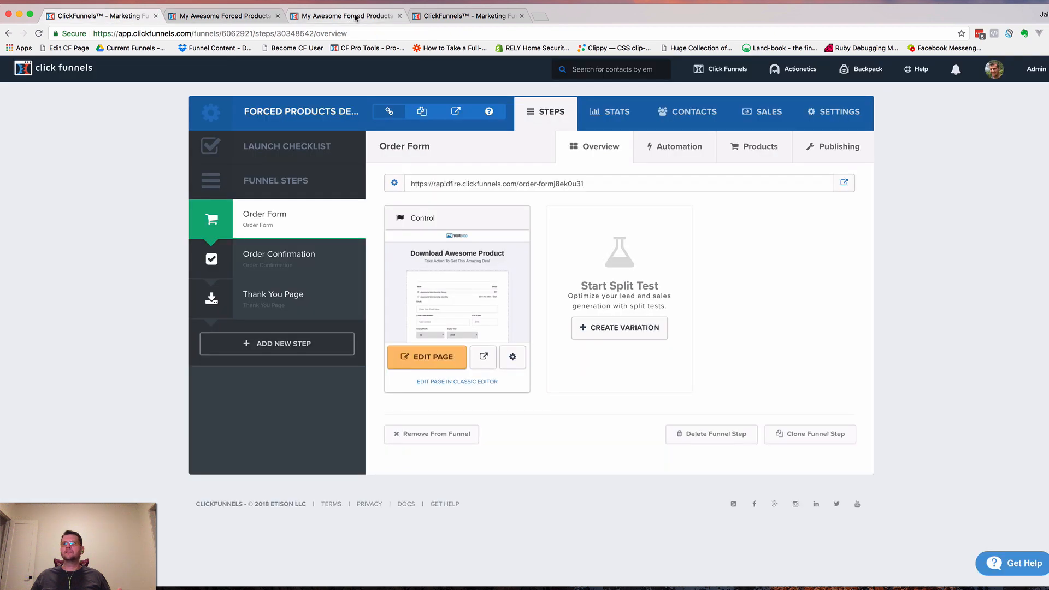
{"action": "left_click", "coordinate": [332, 20]}
{"action": "left_click", "coordinate": [479, 16]}
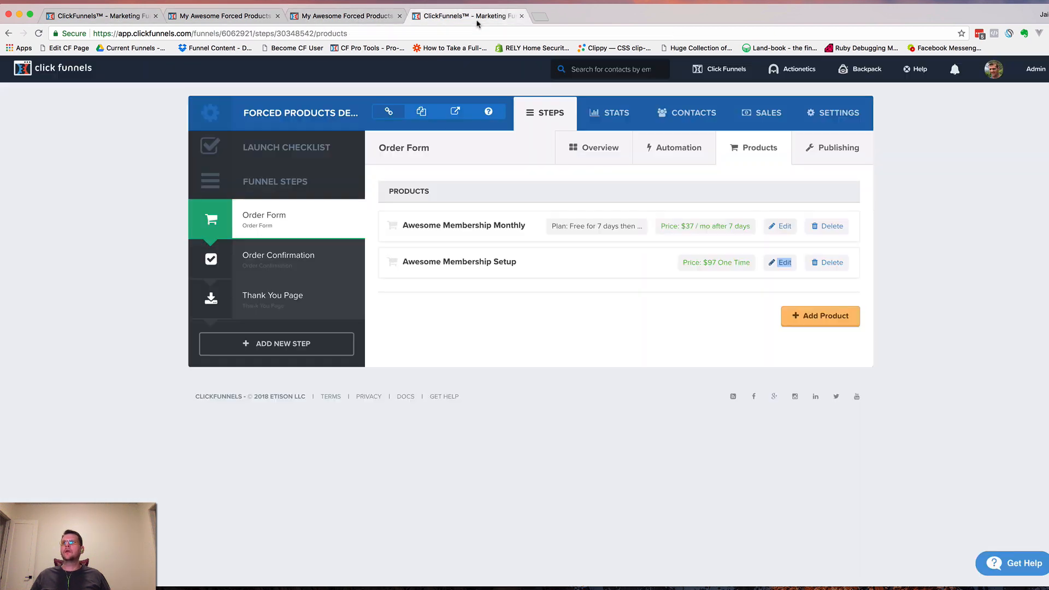
{"action": "left_click", "coordinate": [818, 316]}
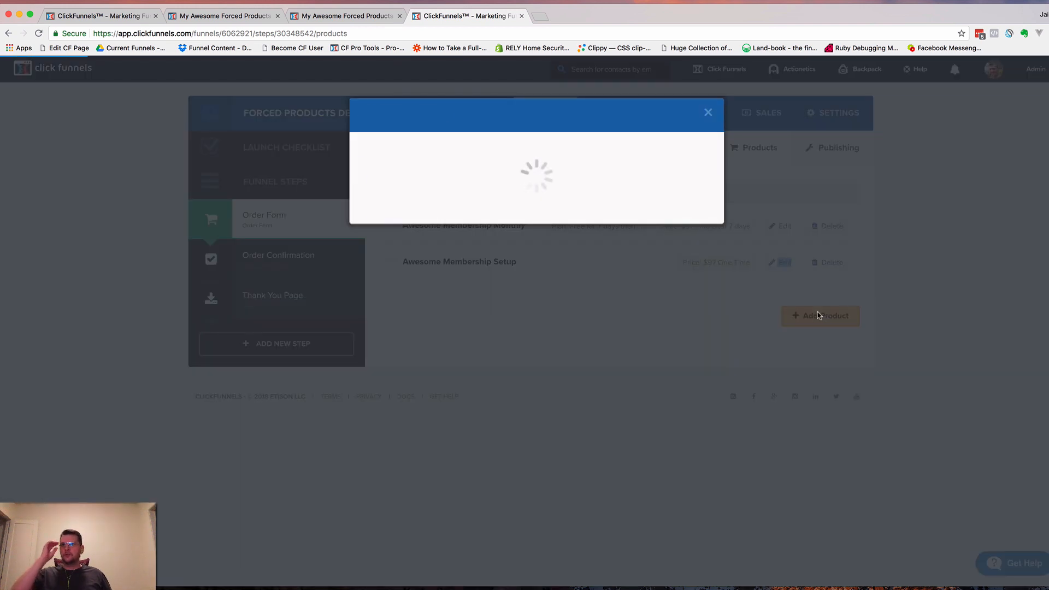
Name the new product Awesome Bump Product.
{"action": "left_click", "coordinate": [498, 199]}
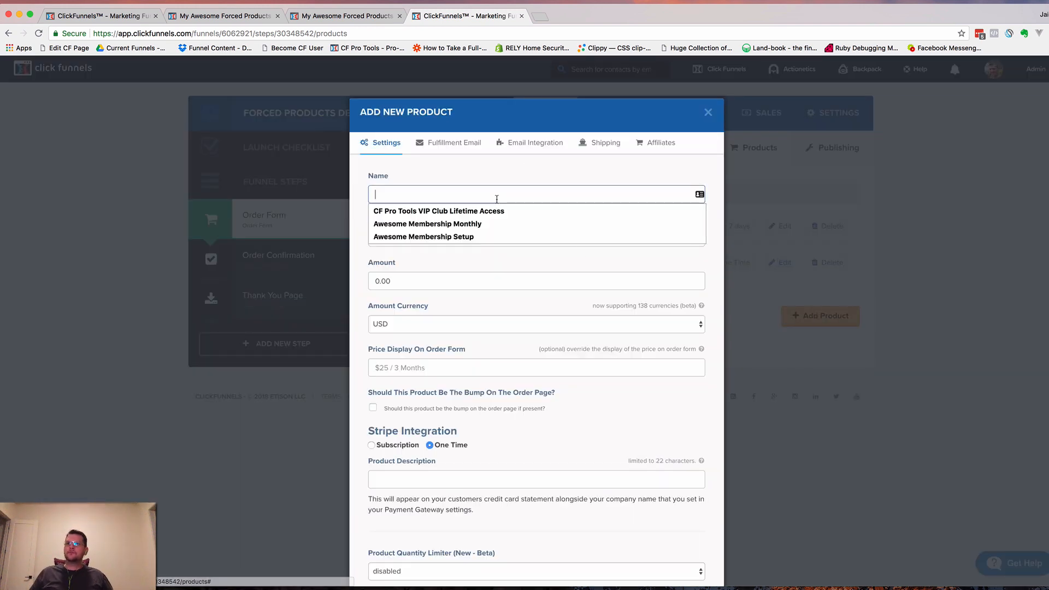
{"action": "type", "text": "A"}
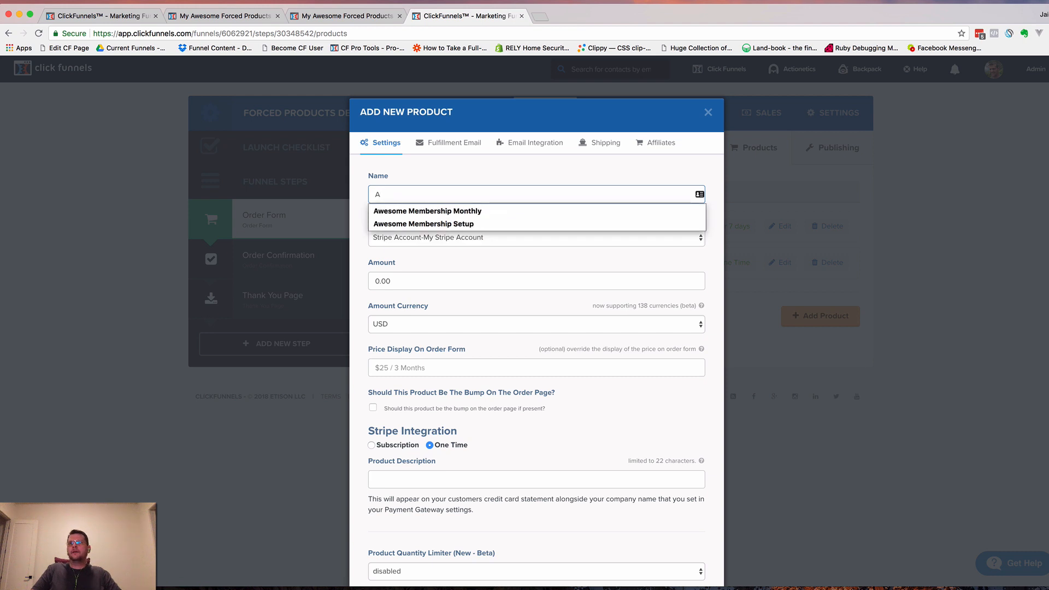
{"action": "key", "text": "BackSpace"}
{"action": "type", "text": "Awesdome "}
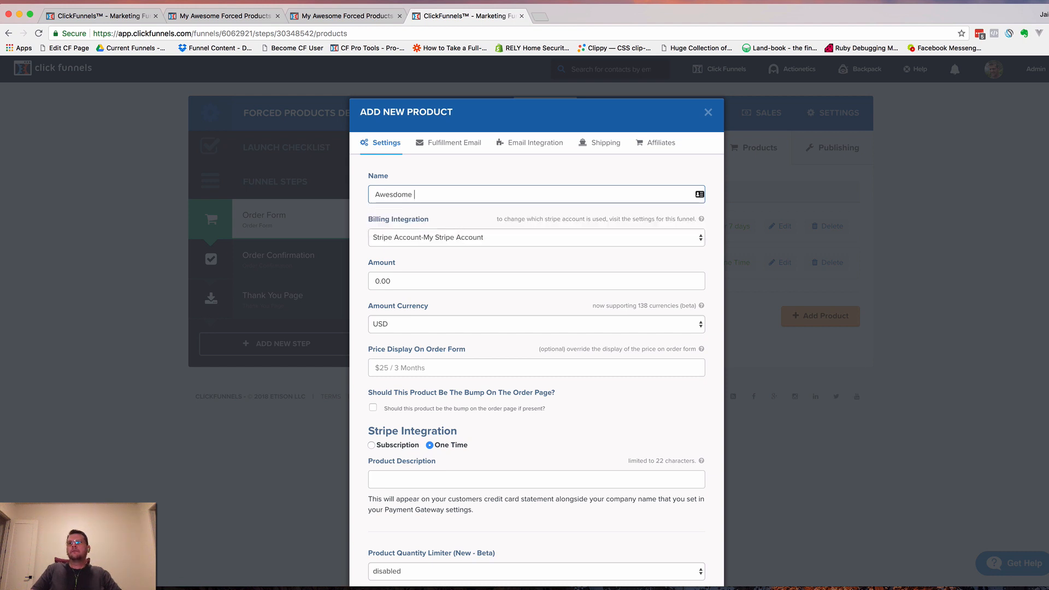
{"action": "key", "text": "BackSpace"}
{"action": "key", "text": "BackSpace"}
{"action": "key", "text": "BackSpace"}
{"action": "key", "text": "BackSpace"}
{"action": "key", "text": "BackSpace"}
{"action": "type", "text": "ome M"}
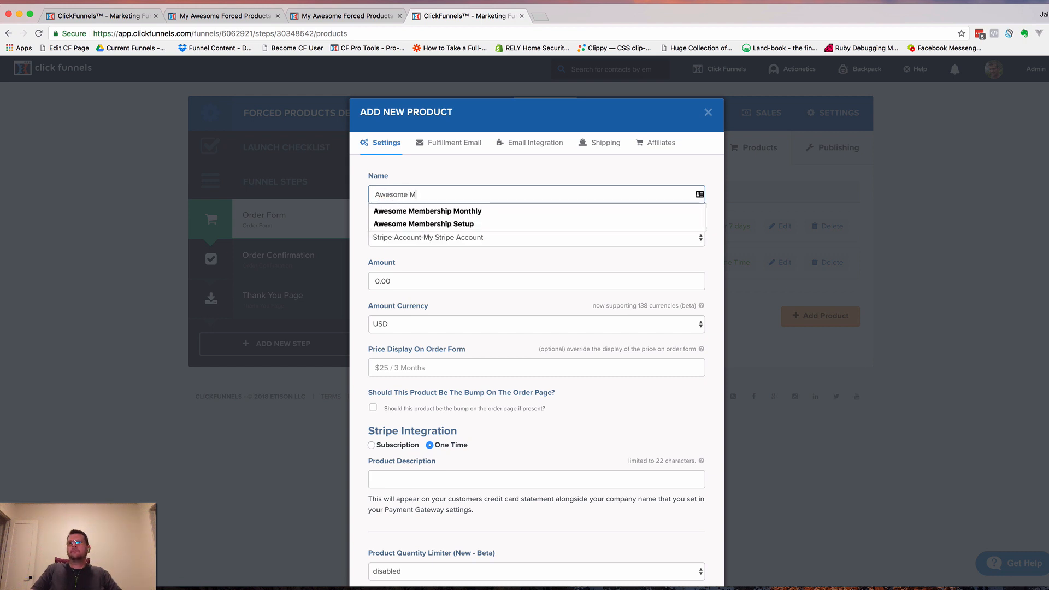
{"action": "key", "text": "BackSpace"}
{"action": "type", "text": "Bump P"}
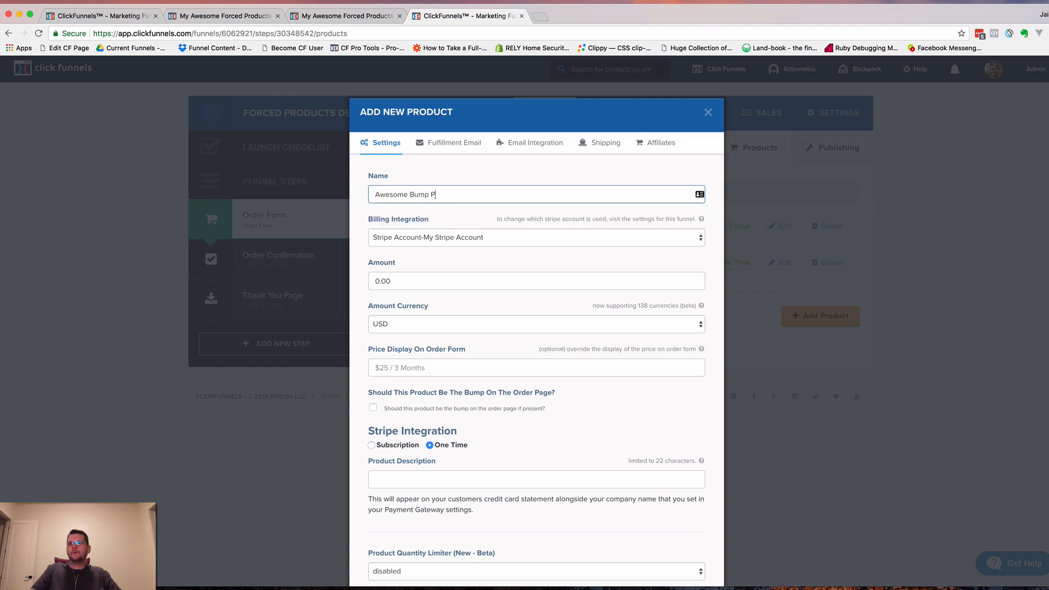
{"action": "type", "text": "roduct"}
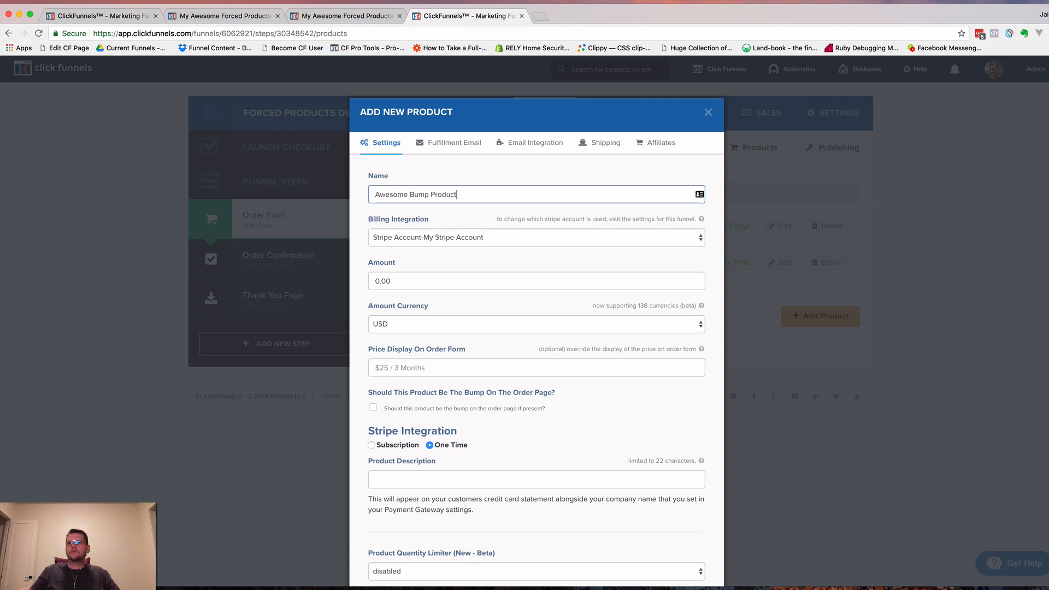
Set the new product's amount to 37 and mark it as the bump on the order page.
{"action": "left_click", "coordinate": [398, 283]}
{"action": "type", "text": "37"}
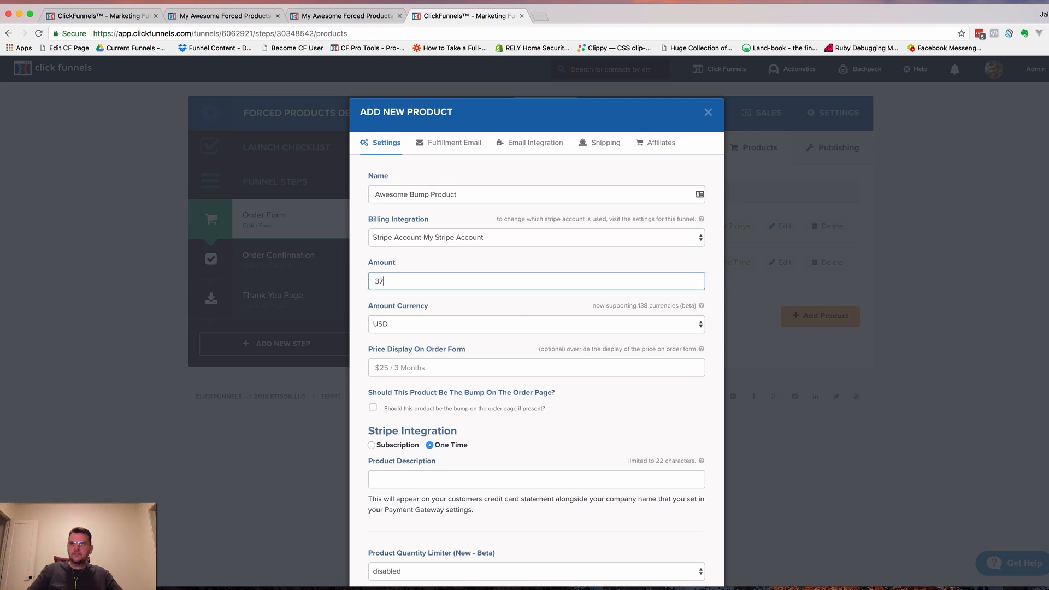
{"action": "key", "text": "Tab"}
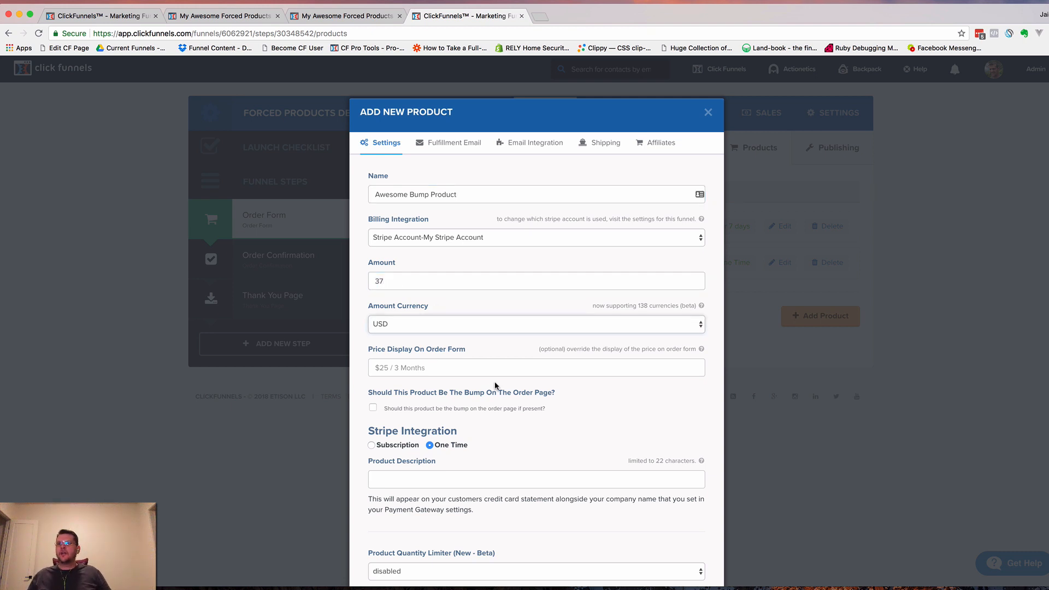
{"action": "scroll", "coordinate": [378, 386], "scroll_direction": "down", "scroll_amount": 1}
{"action": "left_click", "coordinate": [373, 375]}
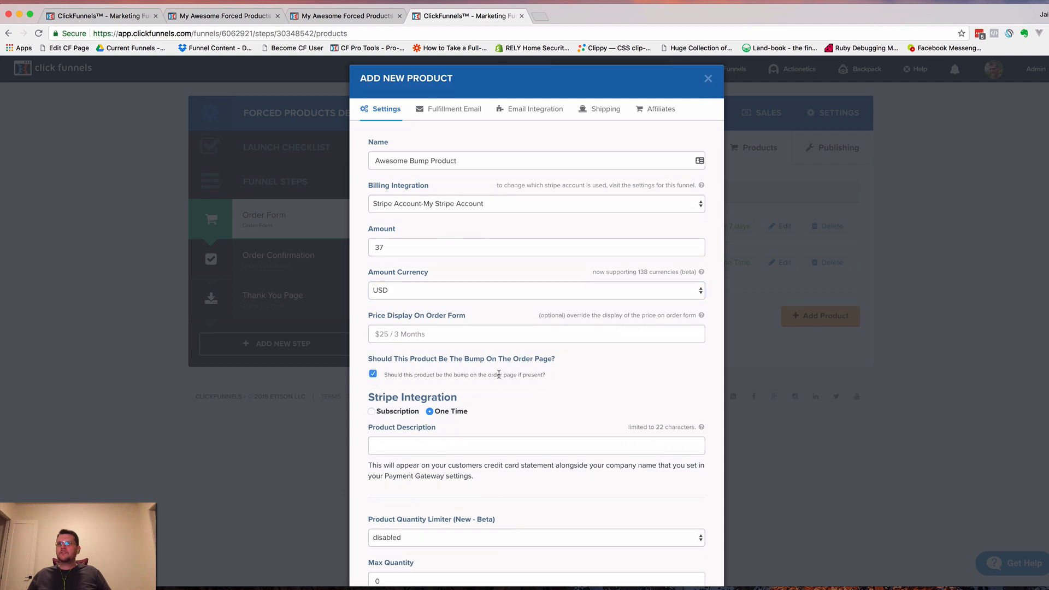
Clear the subject and the HTML body of the new product's fulfillment email.
{"action": "left_click", "coordinate": [440, 103]}
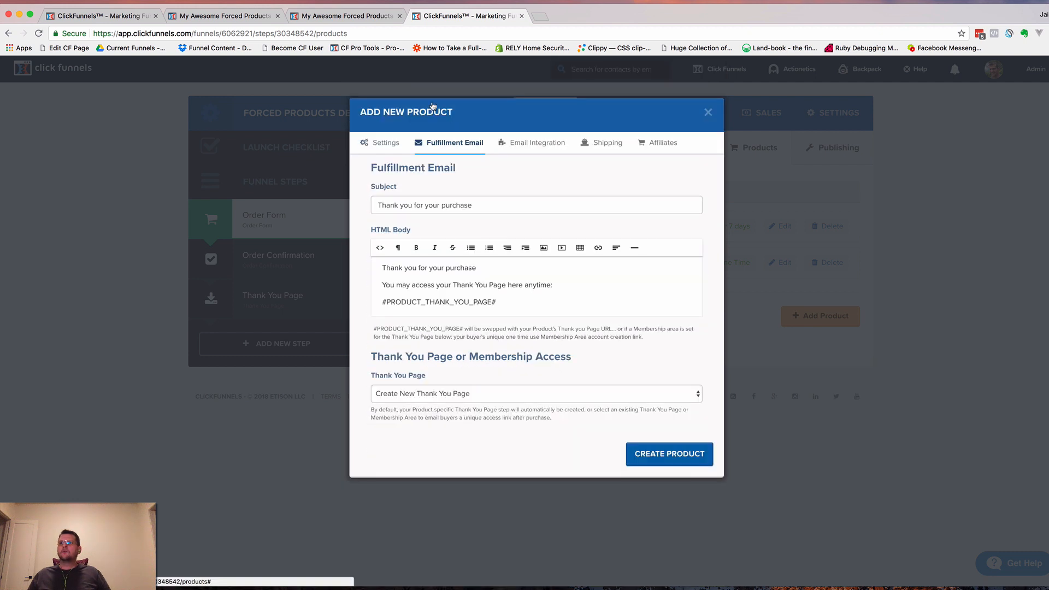
{"action": "double_click", "coordinate": [447, 205]}
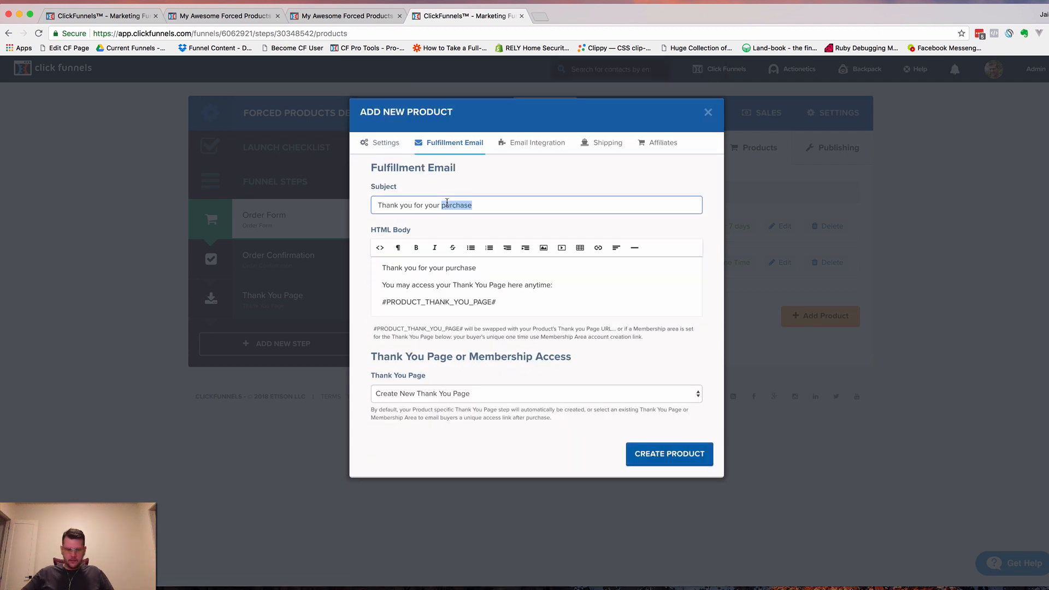
{"action": "triple_click", "coordinate": [447, 204]}
{"action": "key", "text": "BackSpace"}
{"action": "left_click", "coordinate": [435, 267]}
{"action": "key", "text": "ctrl+a"}
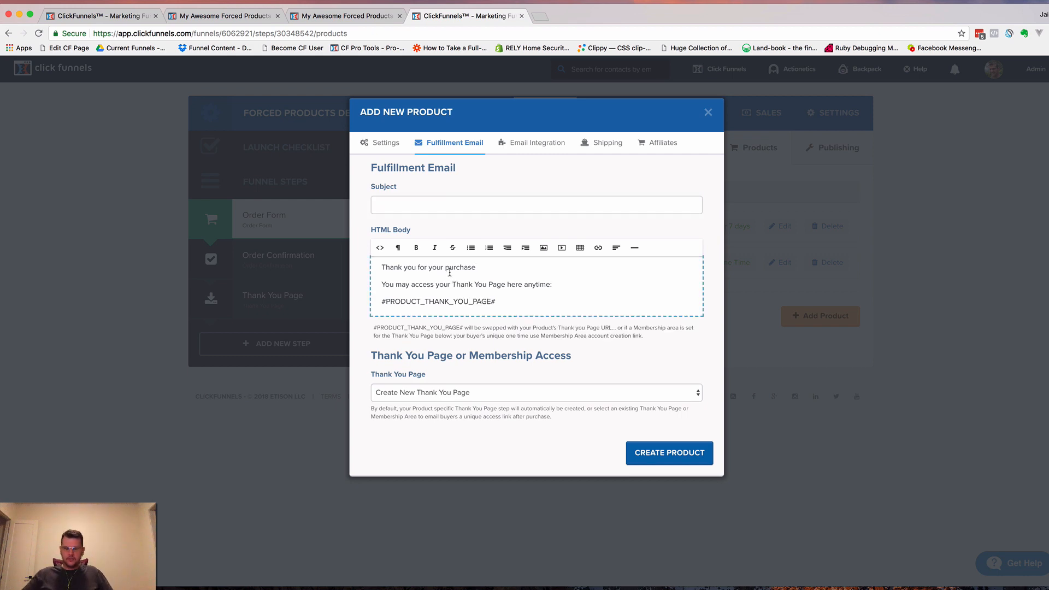
{"action": "key", "text": "BackSpace"}
Choose the Forced Products Demo funnel's Thank You Page as the new product's thank you page.
{"action": "left_click", "coordinate": [446, 359]}
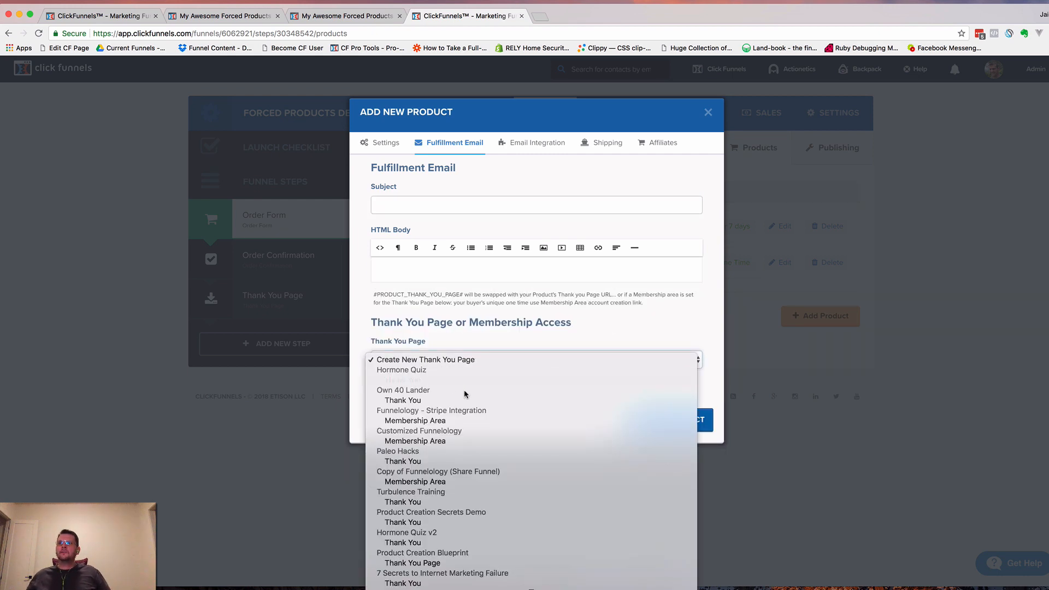
{"action": "scroll", "coordinate": [480, 364], "scroll_direction": "down", "scroll_amount": 15}
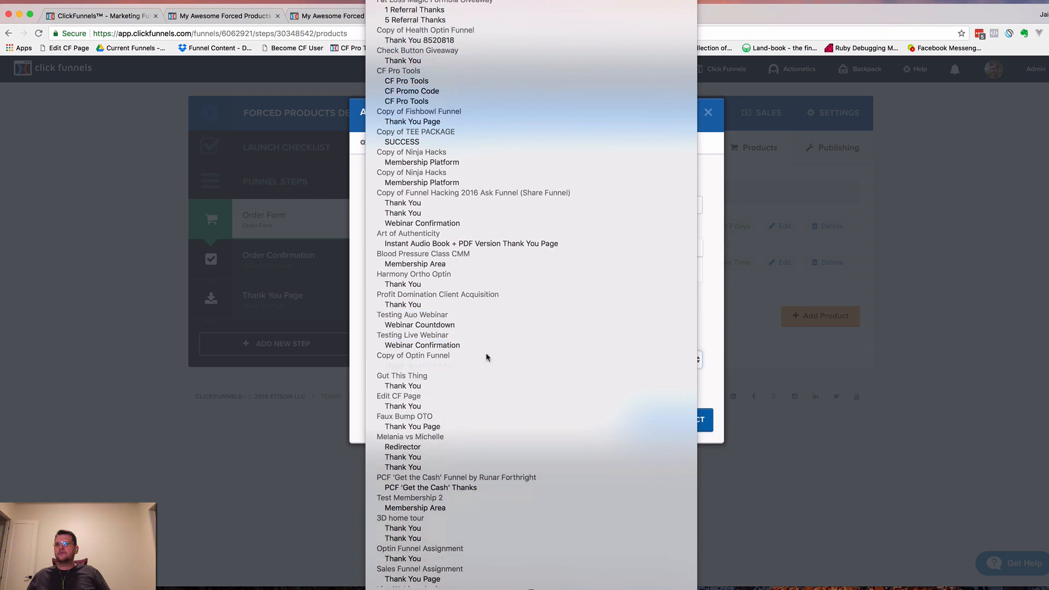
{"action": "scroll", "coordinate": [486, 356], "scroll_direction": "down", "scroll_amount": 15}
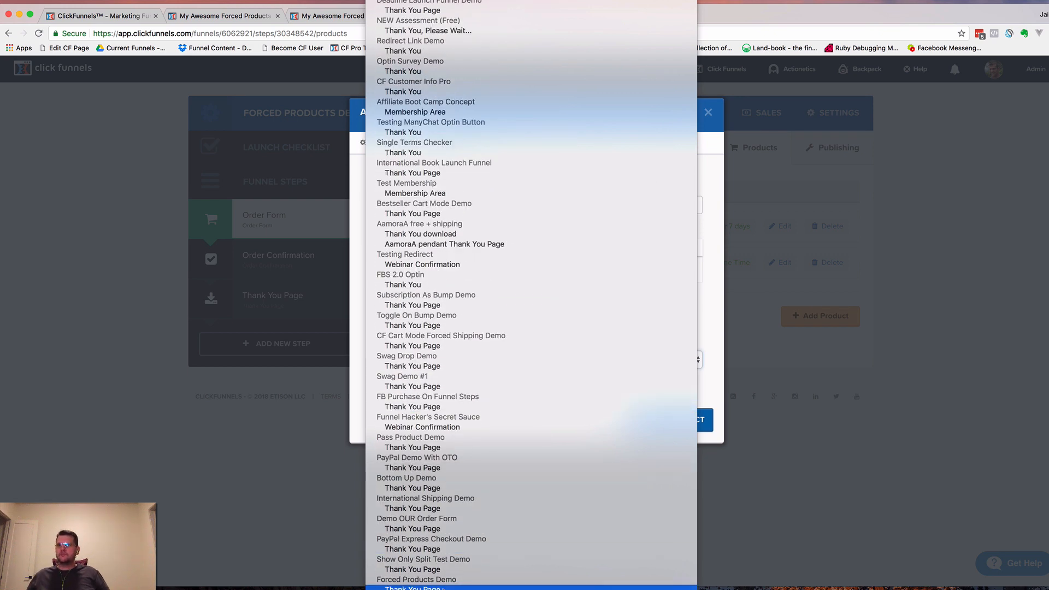
{"action": "left_click", "coordinate": [493, 507]}
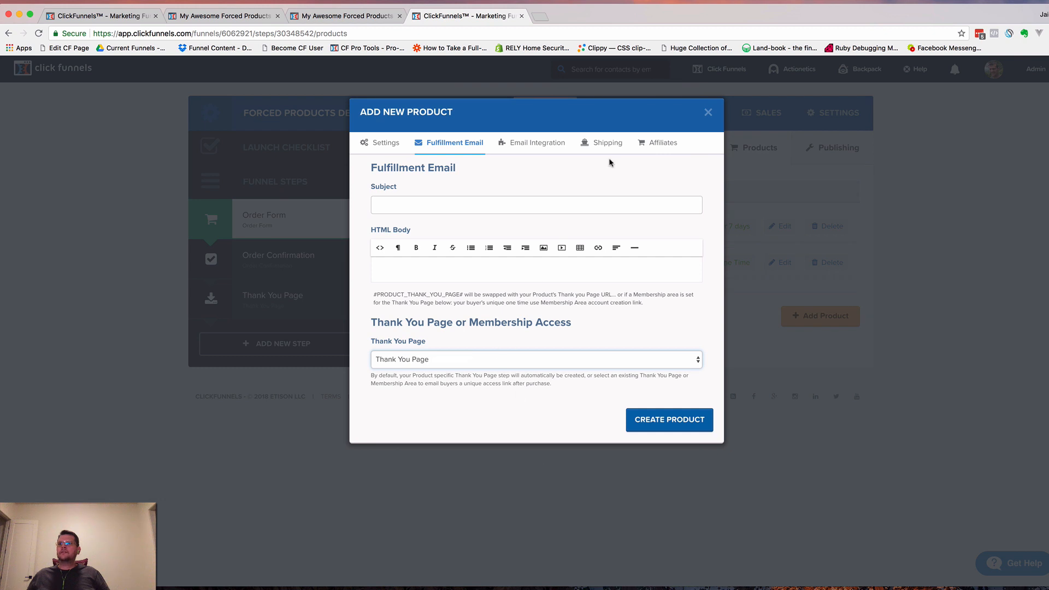
Leave the new bump product non-commissionable in its affiliate options and create the product.
{"action": "left_click", "coordinate": [659, 143]}
{"action": "left_click", "coordinate": [376, 202]}
{"action": "left_click", "coordinate": [376, 202]}
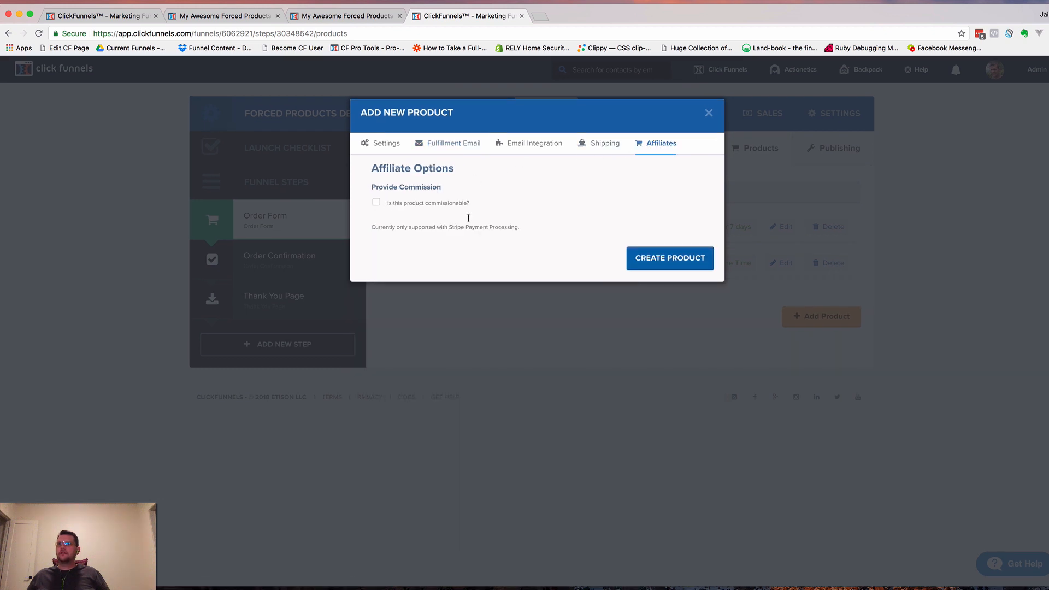
{"action": "left_click", "coordinate": [666, 260]}
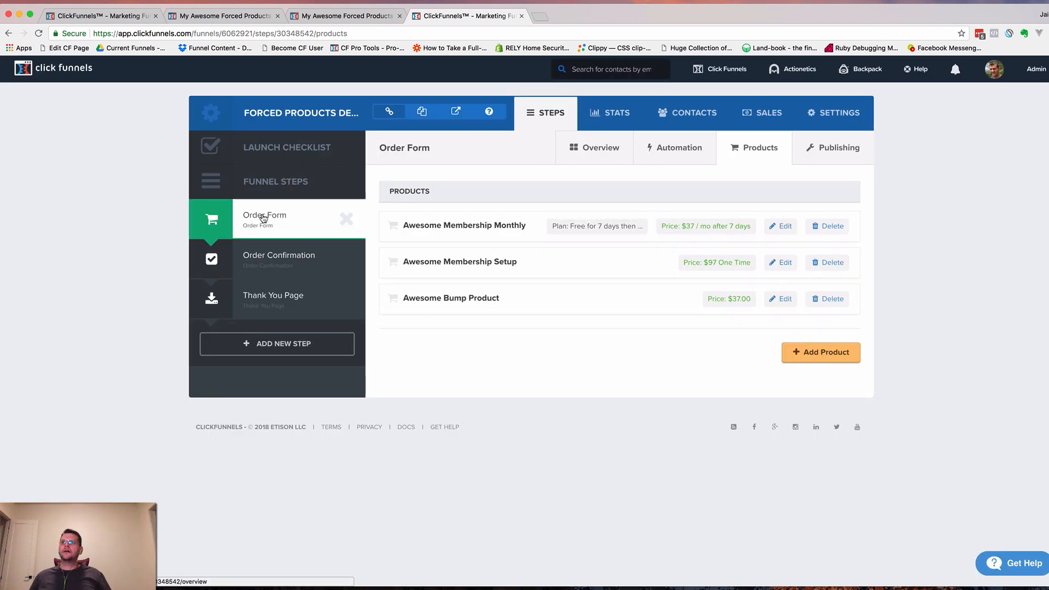
Insert an Order Bump element below the credit card fields on the order form page and save the page.
{"action": "left_click", "coordinate": [217, 17]}
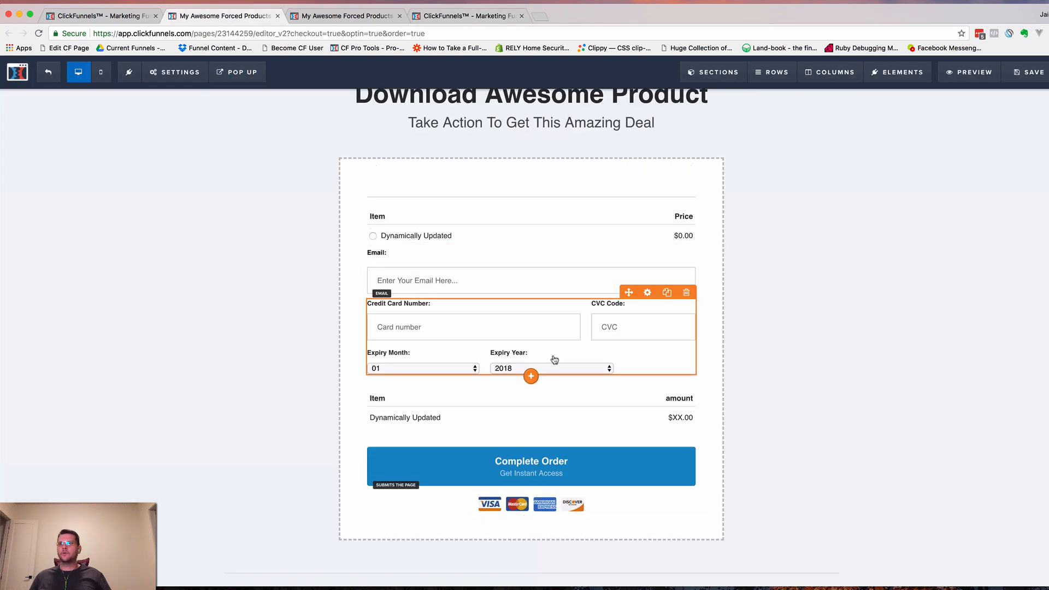
{"action": "left_click", "coordinate": [531, 377]}
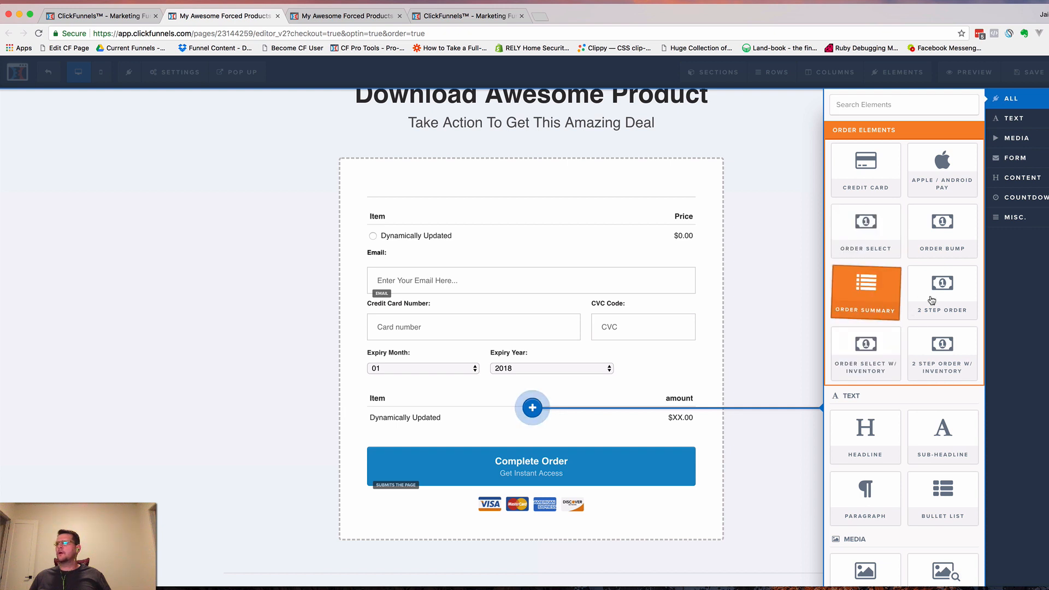
{"action": "left_click", "coordinate": [951, 232]}
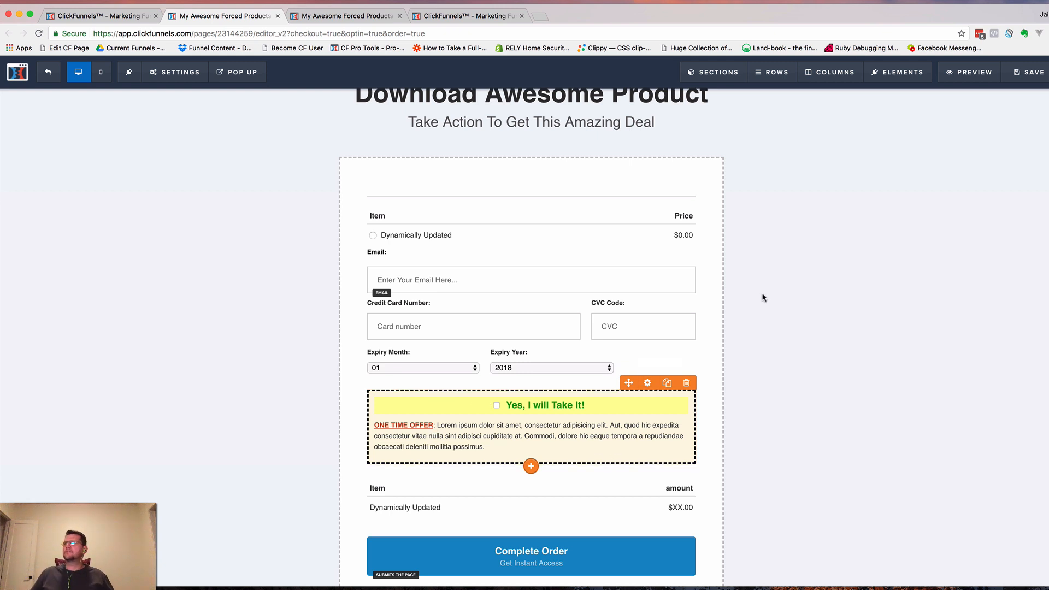
{"action": "left_click", "coordinate": [1032, 78]}
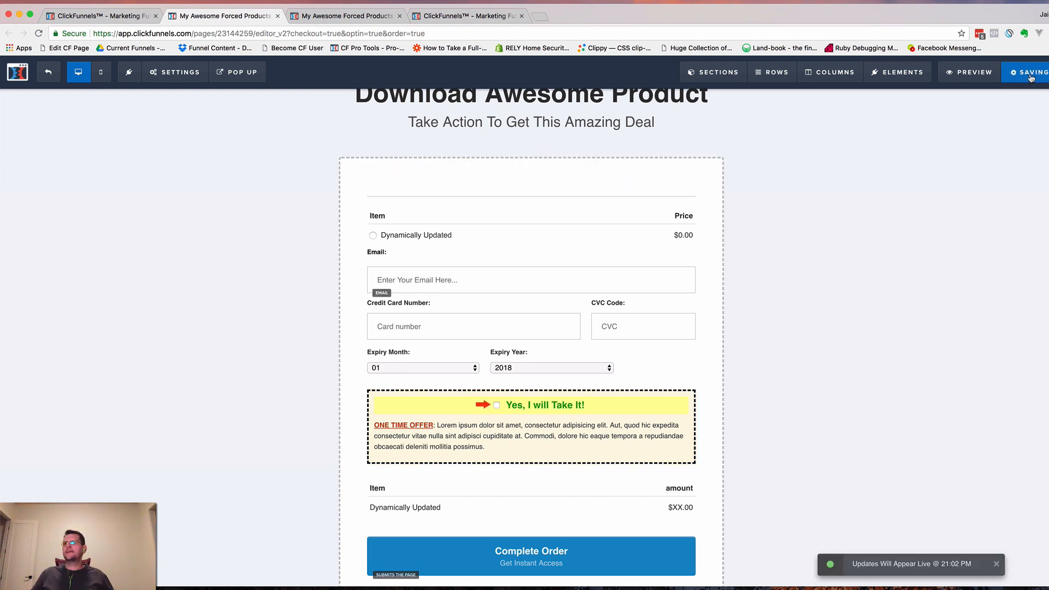
Preview the saved order form and examine the order bump box and the order summary's Due Today amount.
{"action": "left_click", "coordinate": [970, 78]}
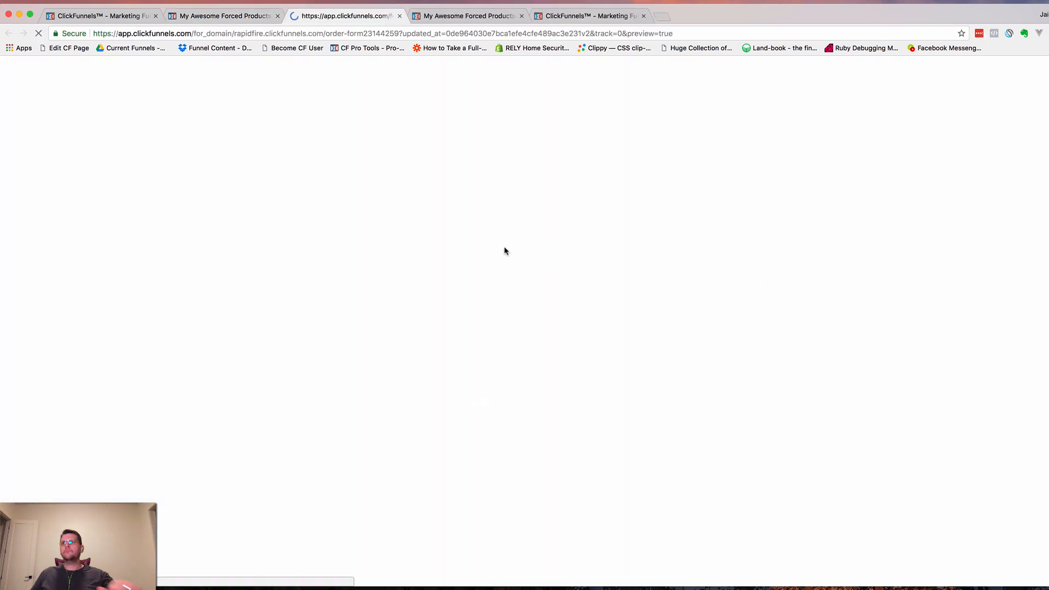
{"action": "scroll", "coordinate": [415, 259], "scroll_direction": "down", "scroll_amount": 3}
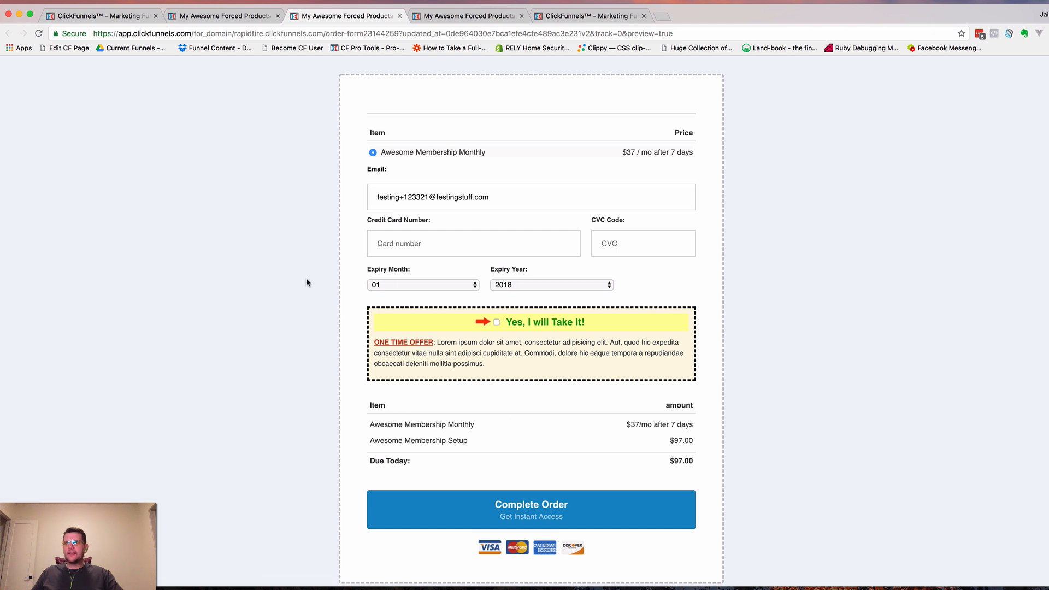
{"action": "scroll", "coordinate": [333, 246], "scroll_direction": "down", "scroll_amount": 1}
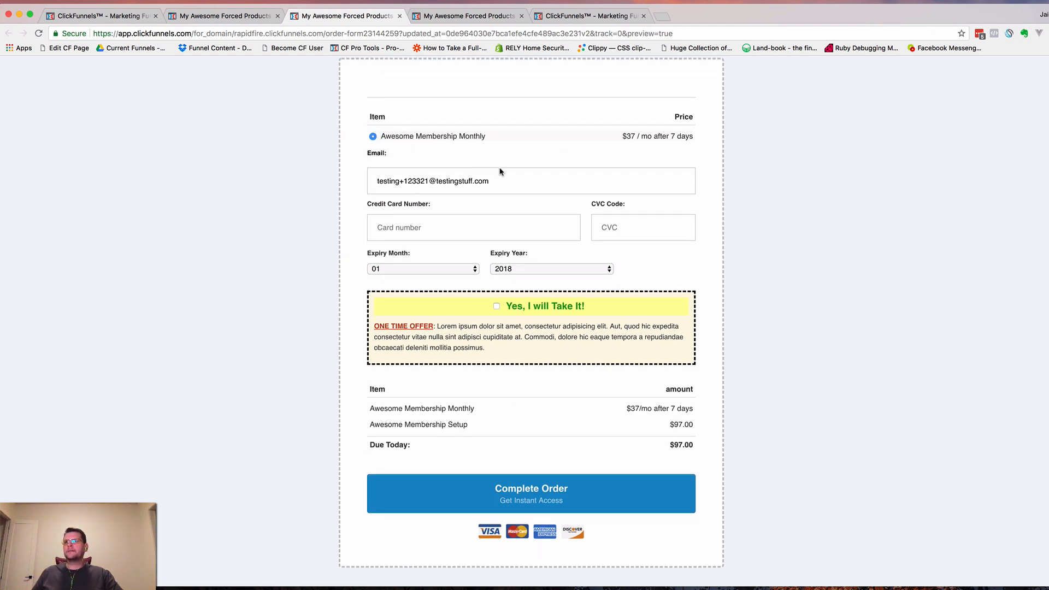
{"action": "scroll", "coordinate": [395, 239], "scroll_direction": "up", "scroll_amount": 1}
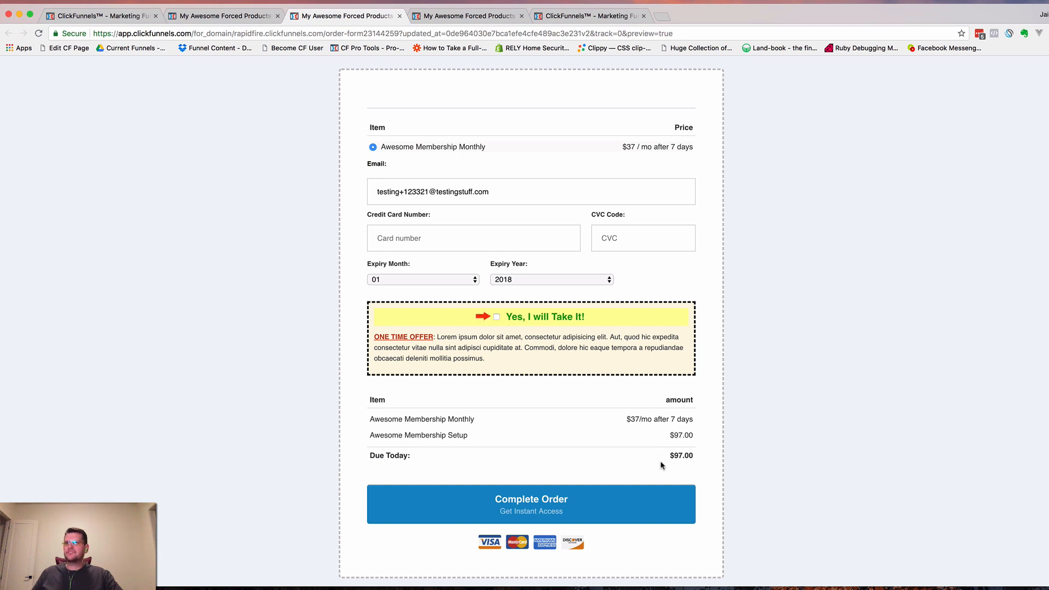
{"action": "left_click_drag", "start_coordinate": [683, 460], "coordinate": [684, 455]}
Test the order bump by accepting, declining and re-accepting it, and check the bump and monthly membership lines in the order summary.
{"action": "left_click", "coordinate": [497, 318]}
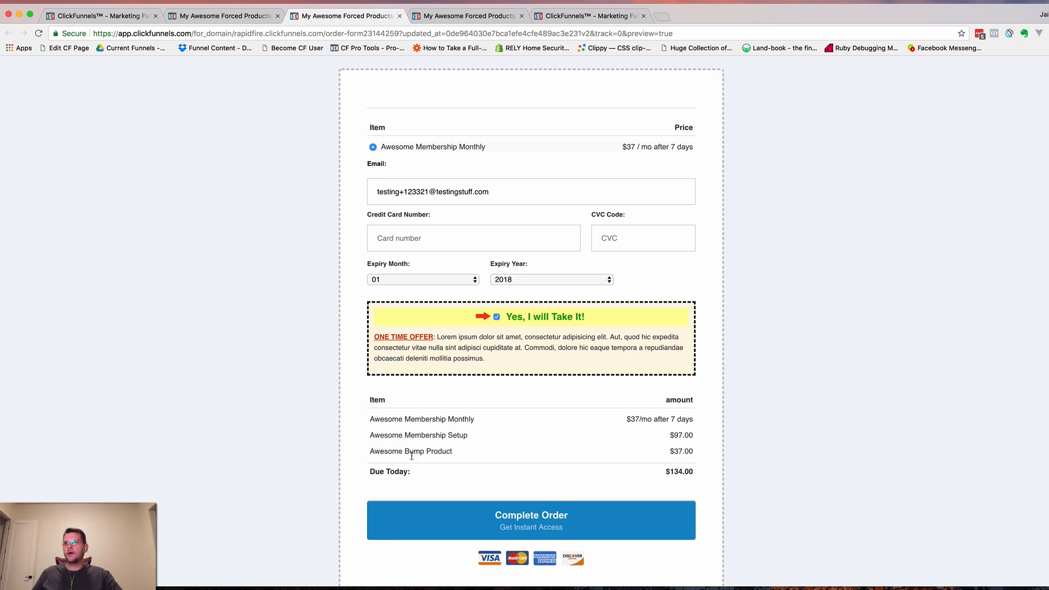
{"action": "left_click_drag", "start_coordinate": [374, 452], "coordinate": [674, 461]}
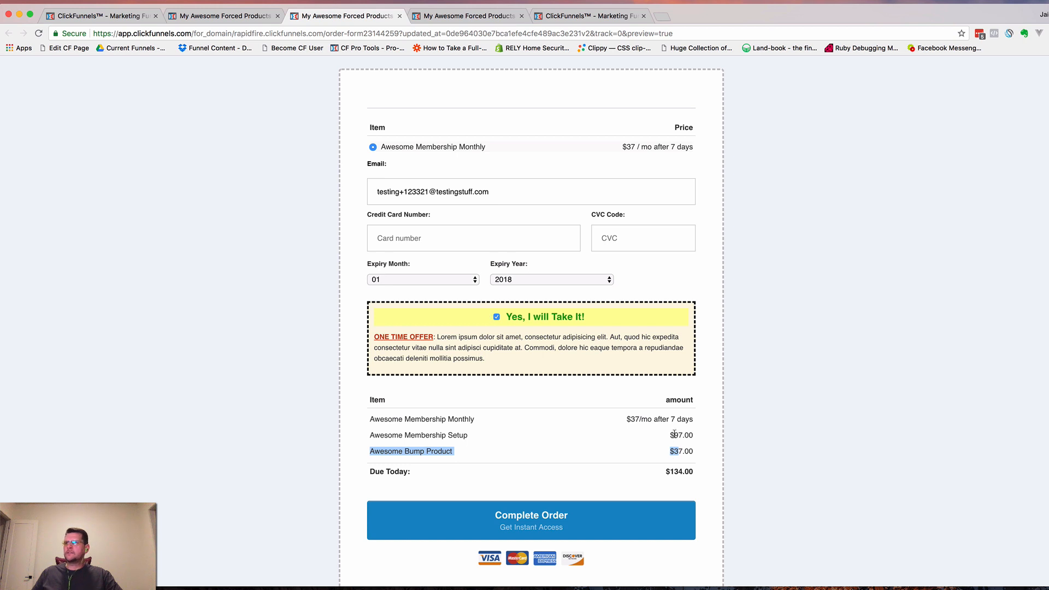
{"action": "left_click", "coordinate": [634, 419]}
{"action": "left_click_drag", "start_coordinate": [634, 420], "coordinate": [686, 420]}
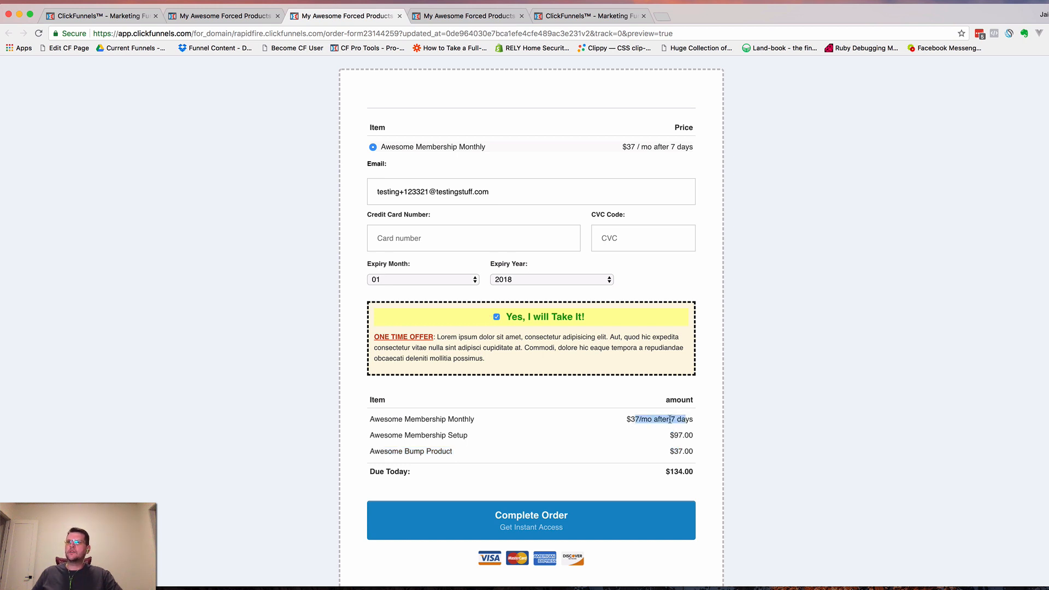
{"action": "left_click_drag", "start_coordinate": [625, 419], "coordinate": [696, 422]}
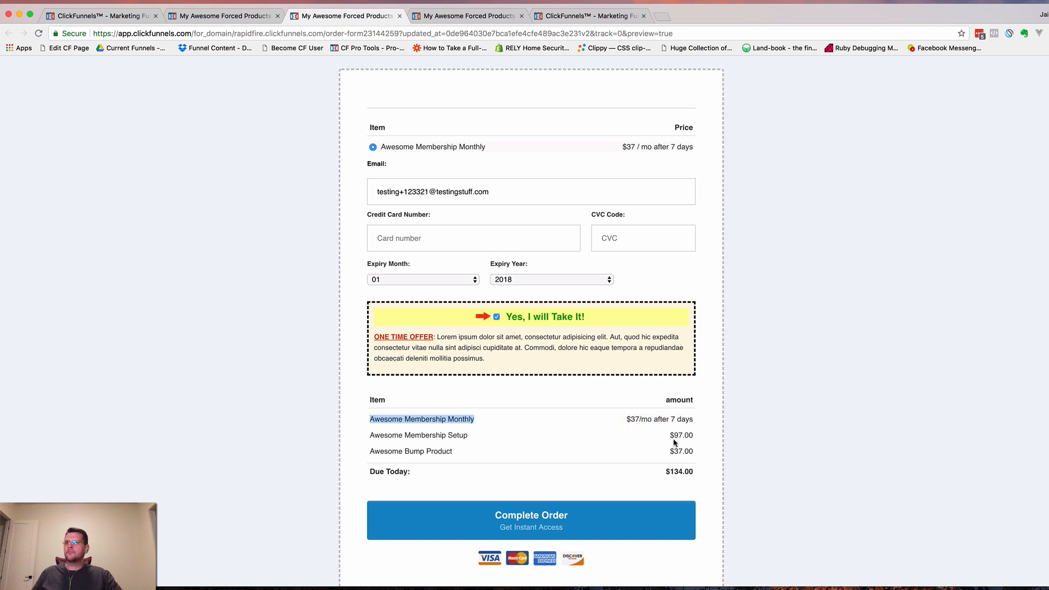
{"action": "left_click", "coordinate": [660, 424]}
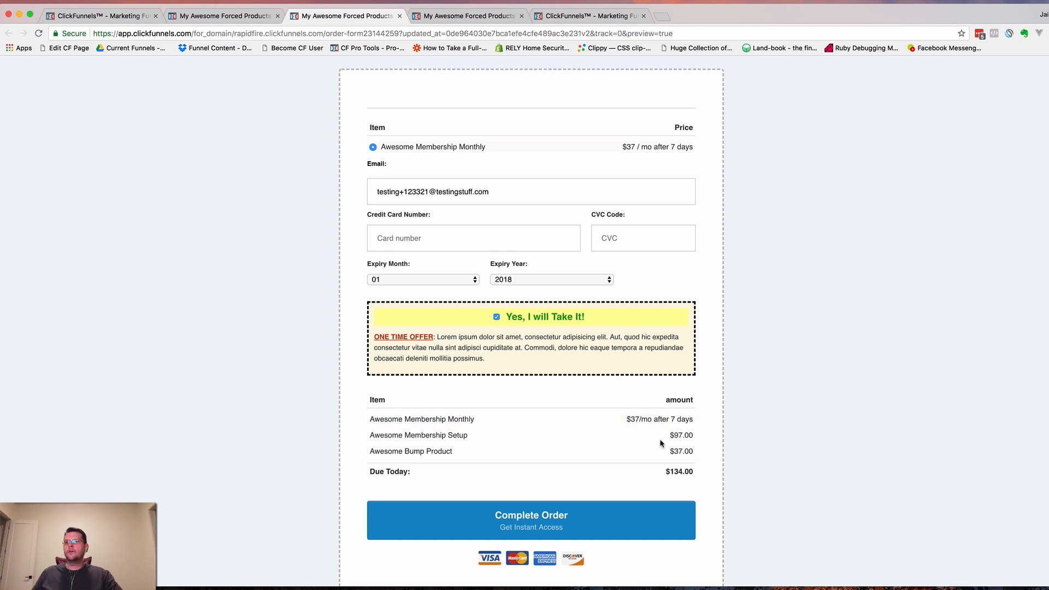
{"action": "left_click", "coordinate": [497, 318]}
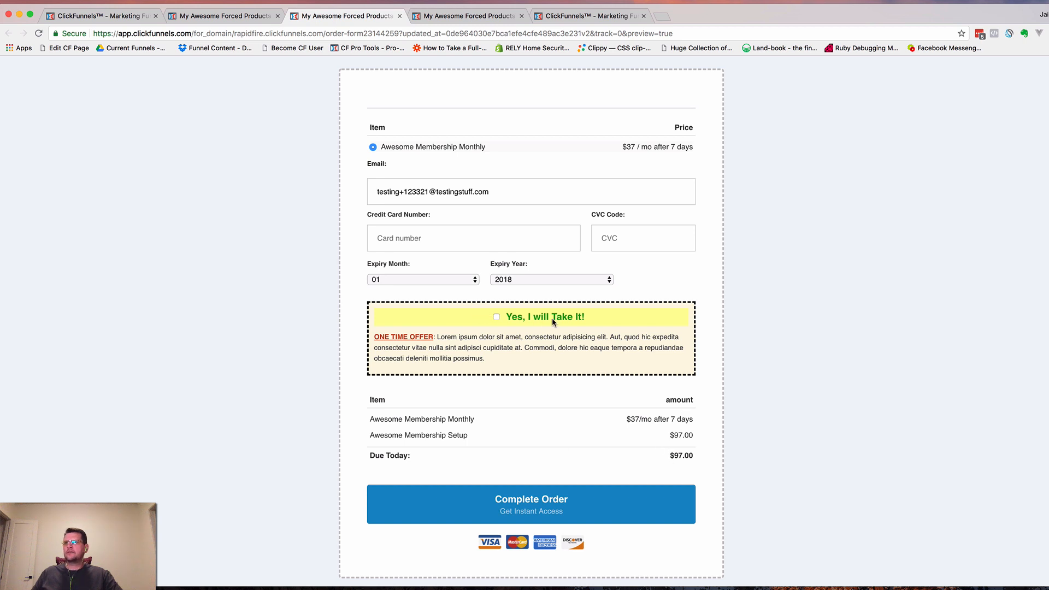
{"action": "left_click", "coordinate": [496, 318]}
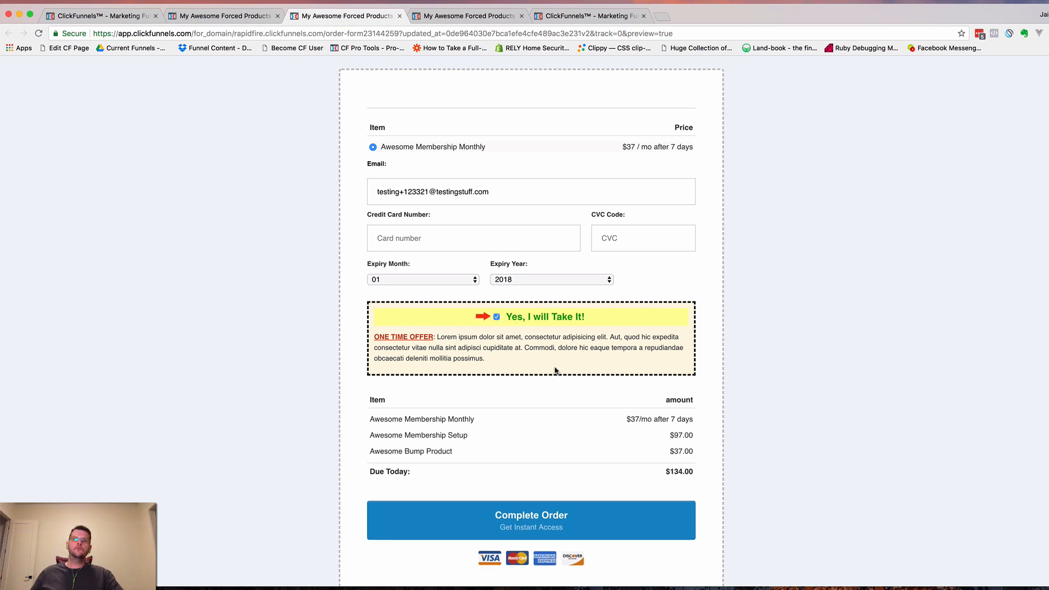